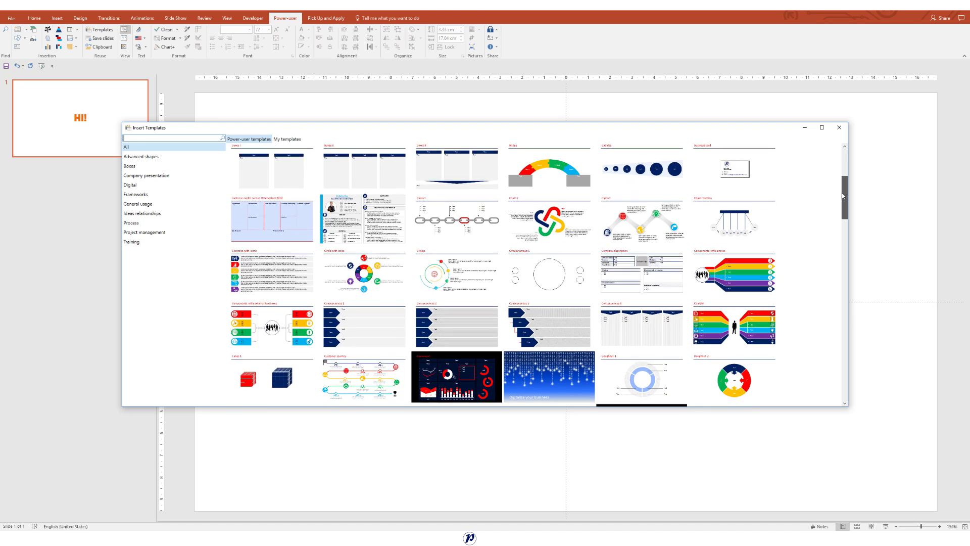
# - Insert the Slide Cow iceberg infographic template from the Power-user templates list
pyautogui.moveTo(843, 193); pyautogui.dragTo(843, 209)
pyautogui.doubleClick(754, 346)
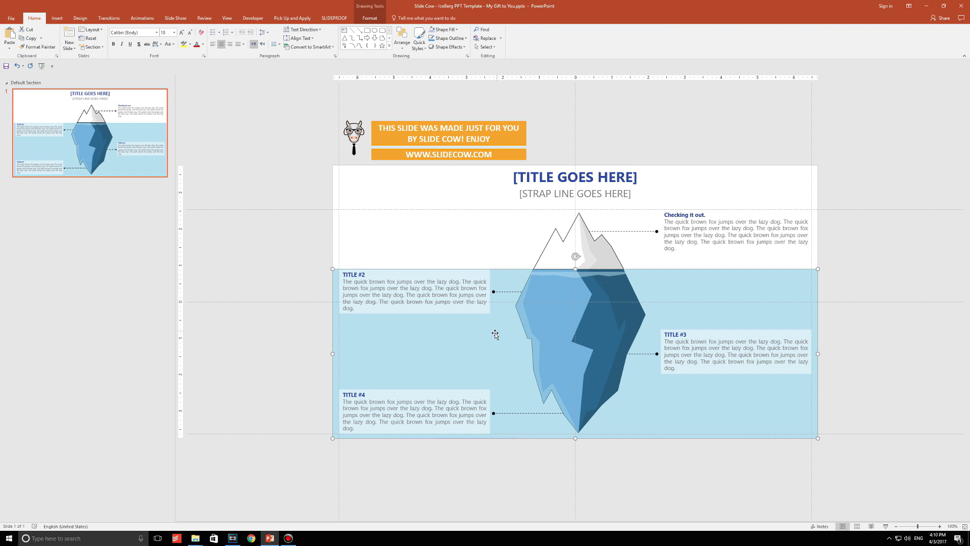
# - Fill the template's water rectangle light blue, then select the tip of the iceberg
pyautogui.click(370, 17)
pyautogui.click(273, 29)
pyautogui.click(297, 104)
pyautogui.click(546, 244)
pyautogui.click(546, 244)
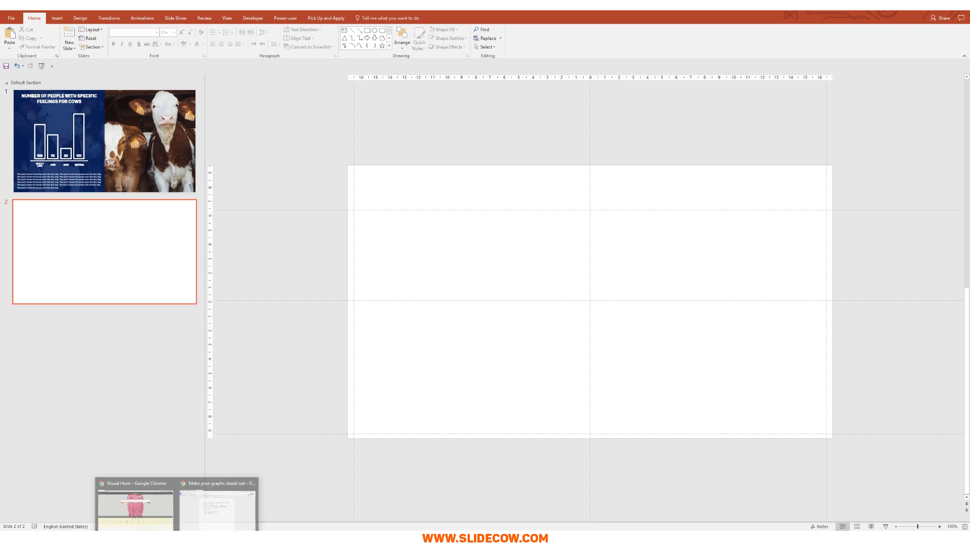
# - Search Visual Hunt for 'cows', filter to Commercial Use, and open the calves photo's download sizes
pyautogui.click(155, 521)
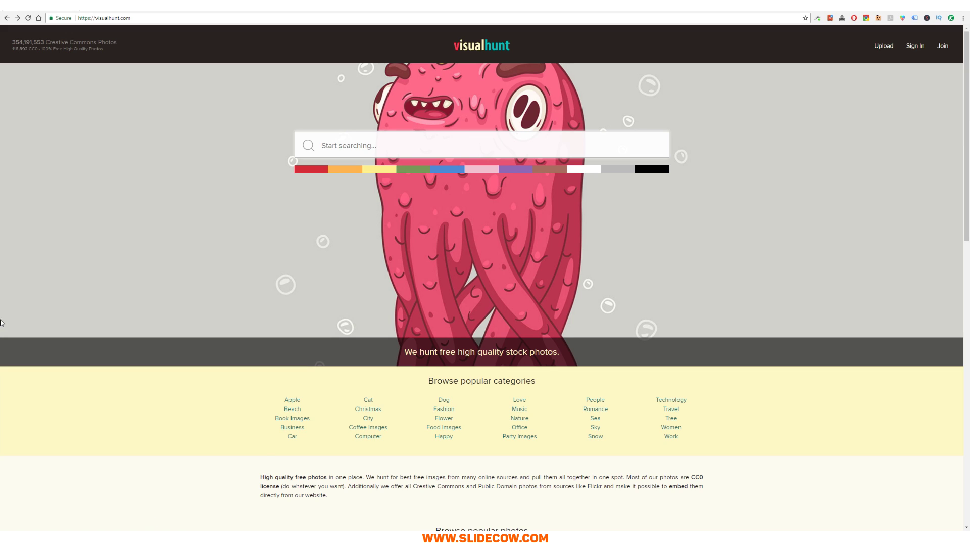
pyautogui.click(384, 137)
pyautogui.write('cows')
pyautogui.press('Return')
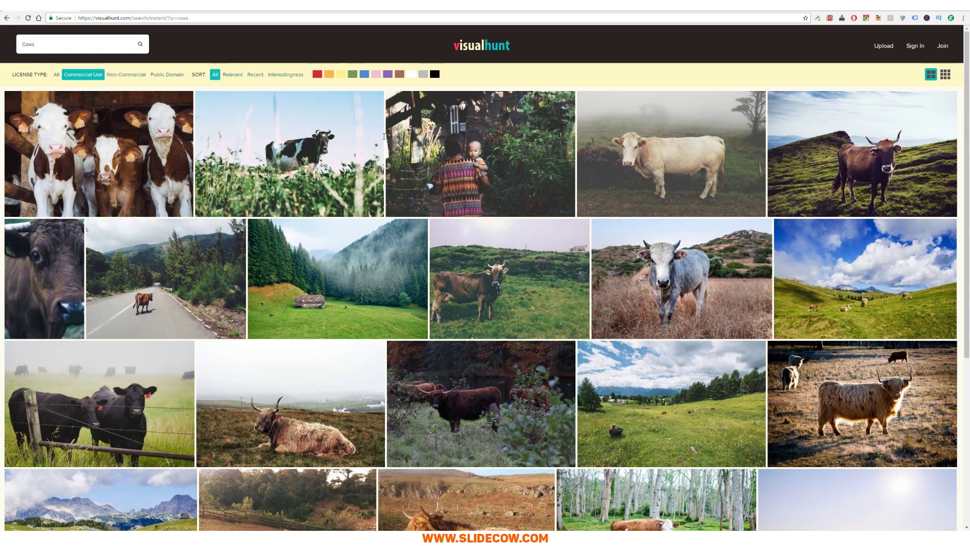
pyautogui.click(83, 75)
pyautogui.click(133, 132)
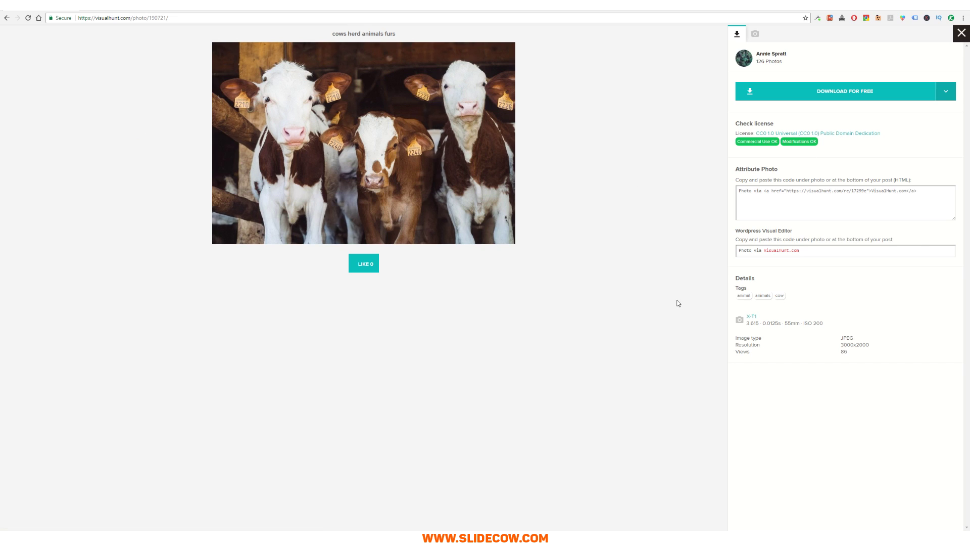
pyautogui.click(834, 95)
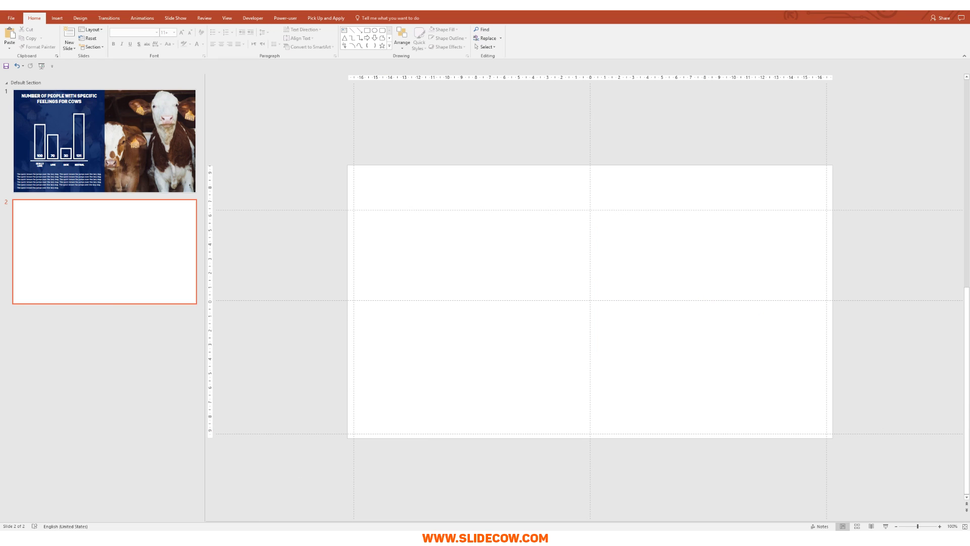
# - Paste the calves photo onto slide 2 and enlarge it to span the full slide width
pyautogui.hotkey('ctrl', 'v')
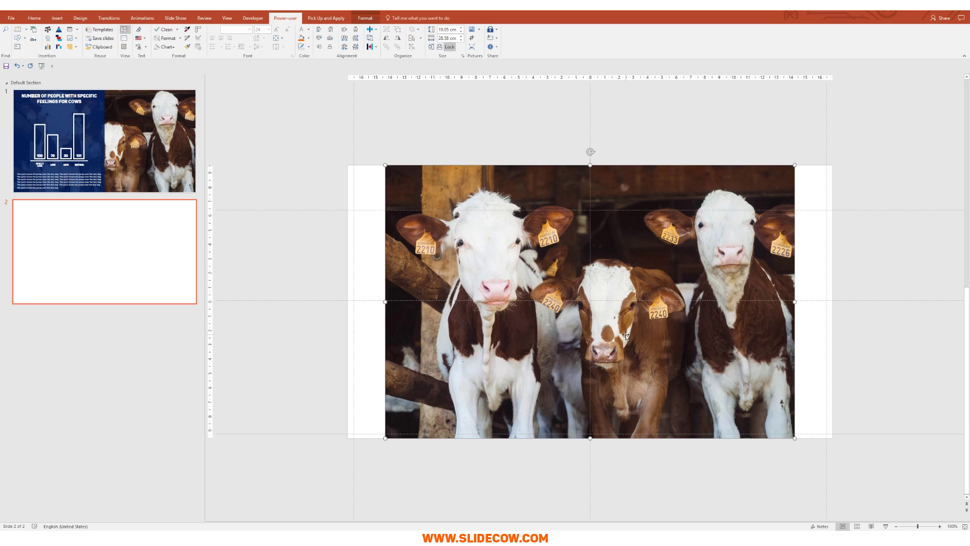
pyautogui.click(710, 456)
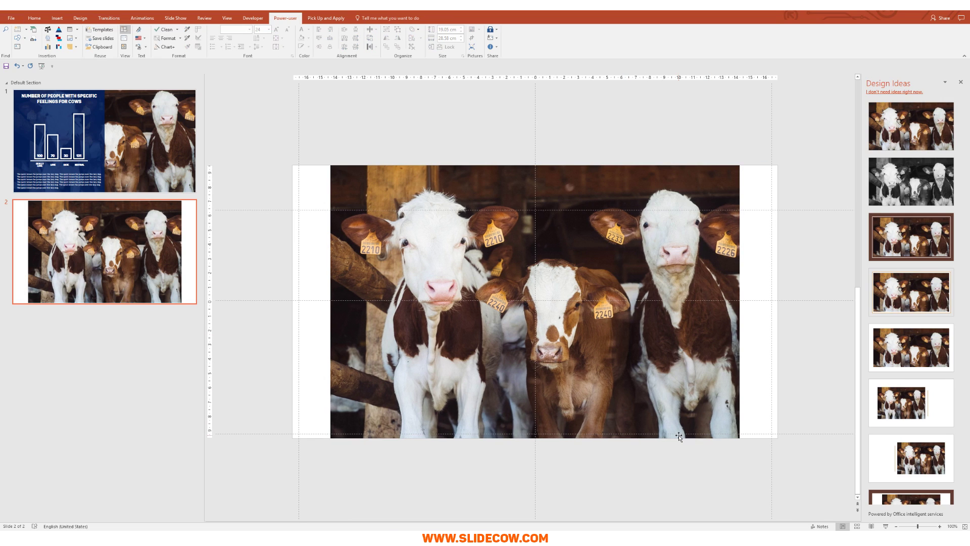
pyautogui.click(961, 82)
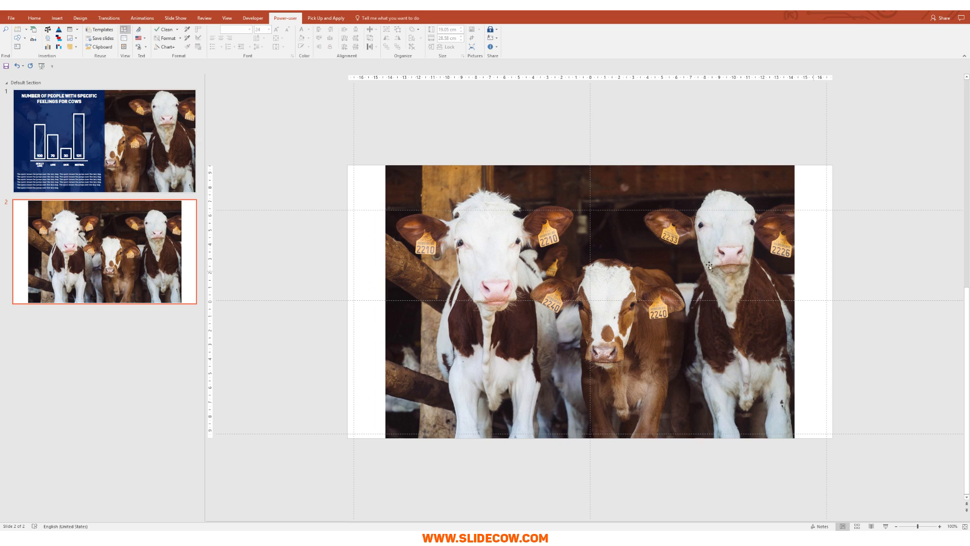
pyautogui.click(658, 268)
pyautogui.moveTo(656, 269); pyautogui.dragTo(606, 308)
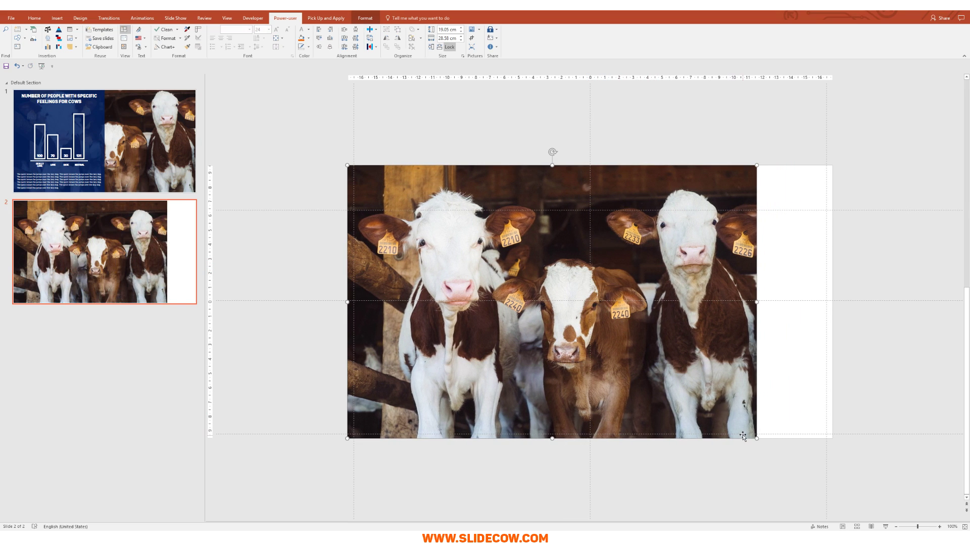
pyautogui.moveTo(757, 438); pyautogui.dragTo(821, 488)
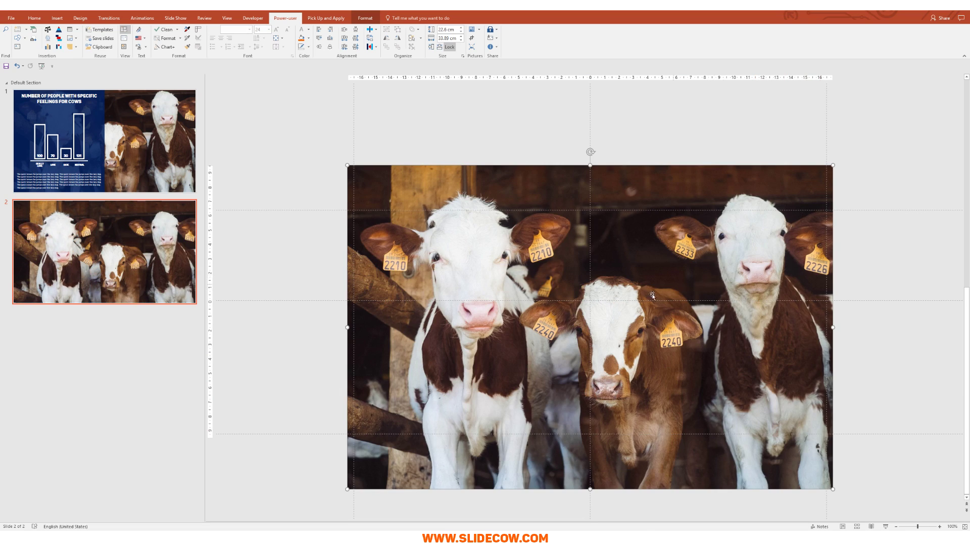
pyautogui.moveTo(592, 351); pyautogui.dragTo(588, 335)
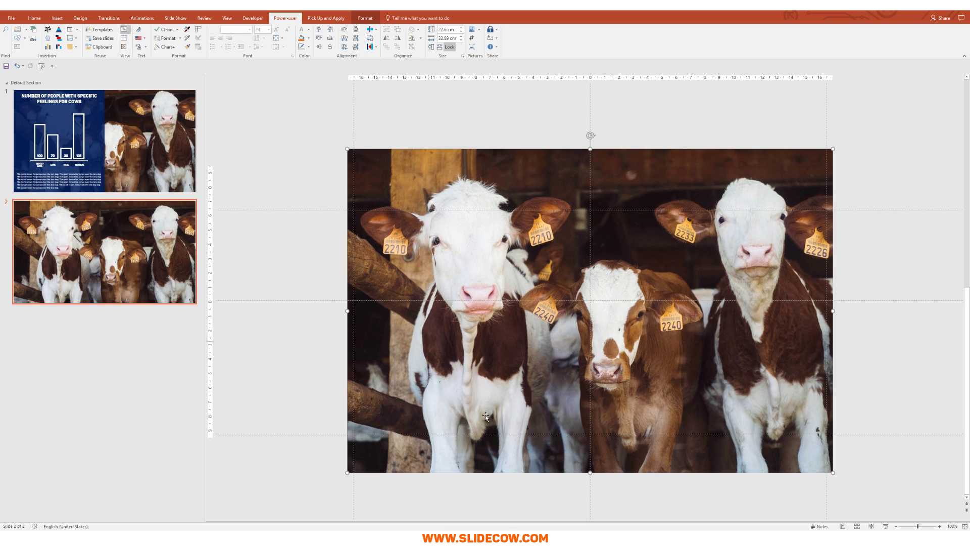
# - Crop the photo's top and bottom to the slide edges, leaving it 19.05 cm tall
pyautogui.click(365, 18)
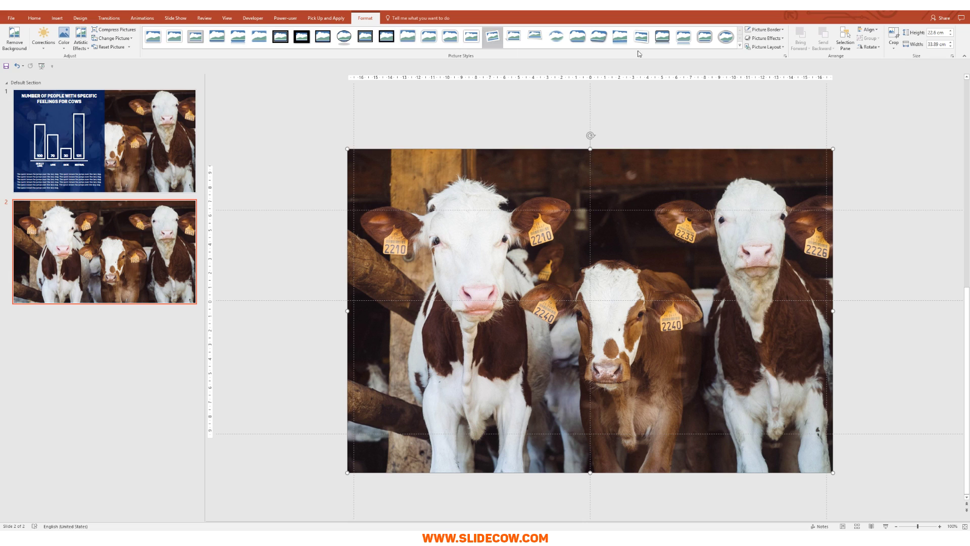
pyautogui.click(894, 37)
pyautogui.moveTo(589, 150)
pyautogui.mouseDown()
pyautogui.moveTo(587, 234)
pyautogui.moveTo(584, 166)
pyautogui.mouseUp()
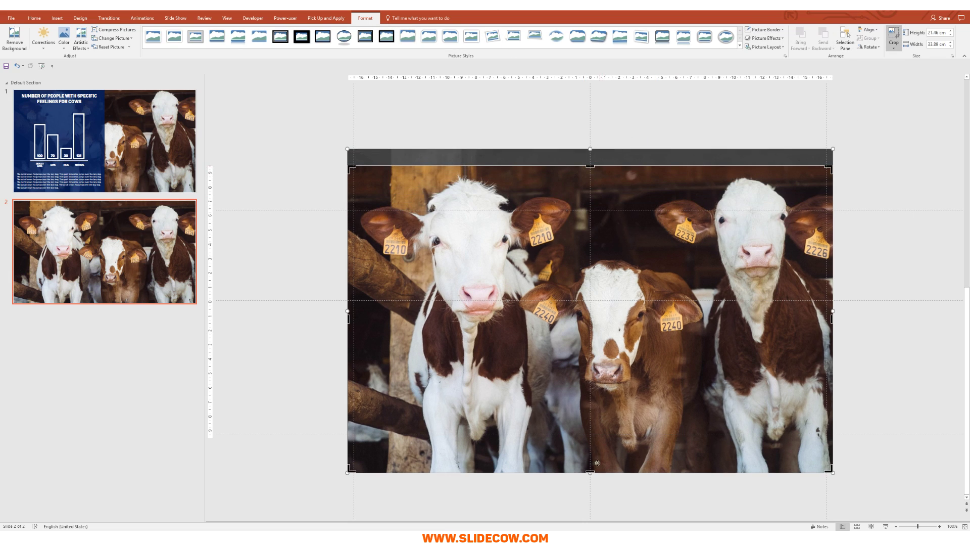
pyautogui.moveTo(591, 472)
pyautogui.mouseDown()
pyautogui.moveTo(595, 389)
pyautogui.moveTo(601, 437)
pyautogui.mouseUp()
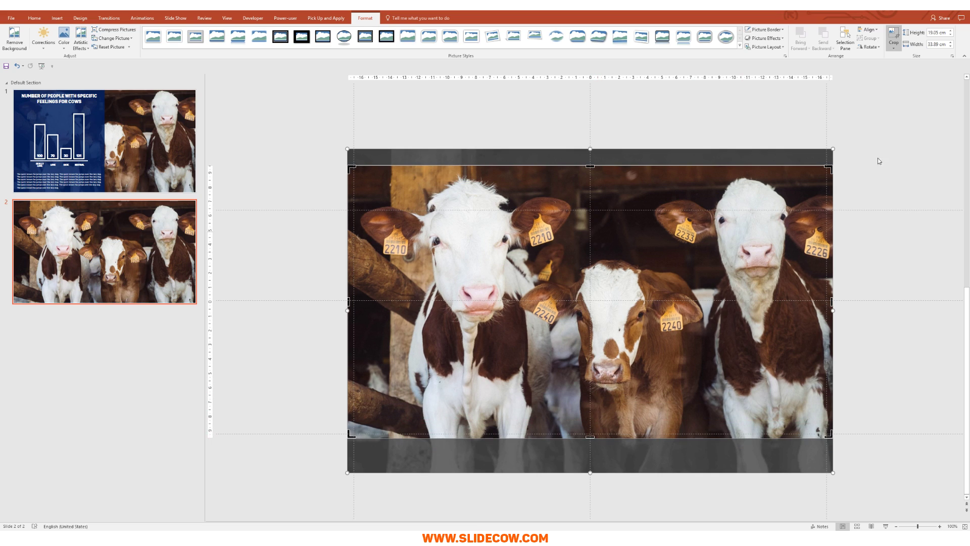
pyautogui.click(896, 38)
pyautogui.click(883, 243)
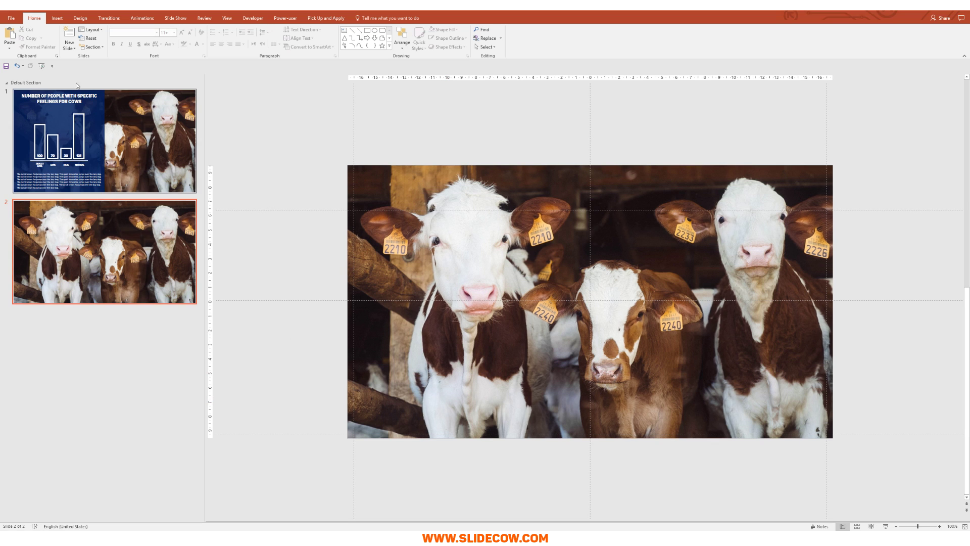
# - Draw a rectangle covering the left half of slide 2
pyautogui.click(61, 20)
pyautogui.click(129, 36)
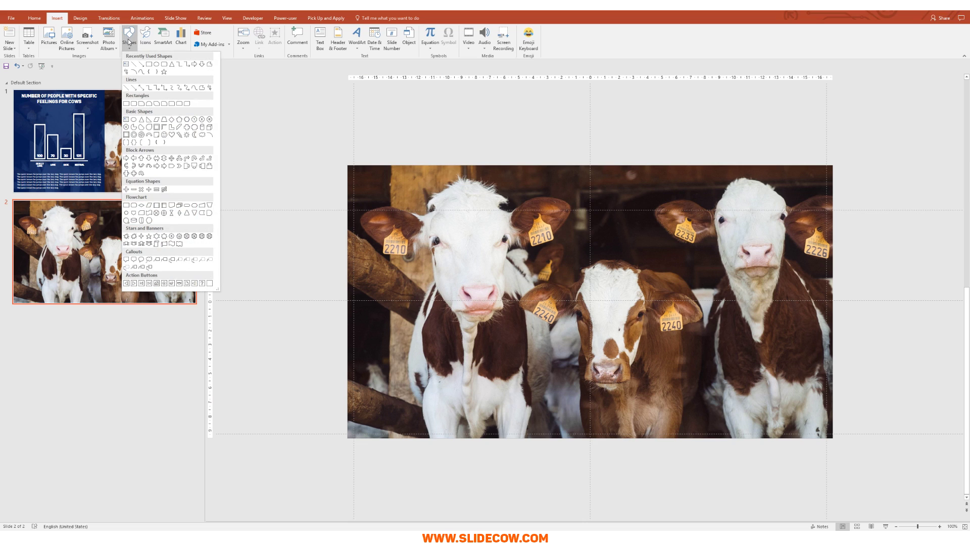
pyautogui.click(126, 104)
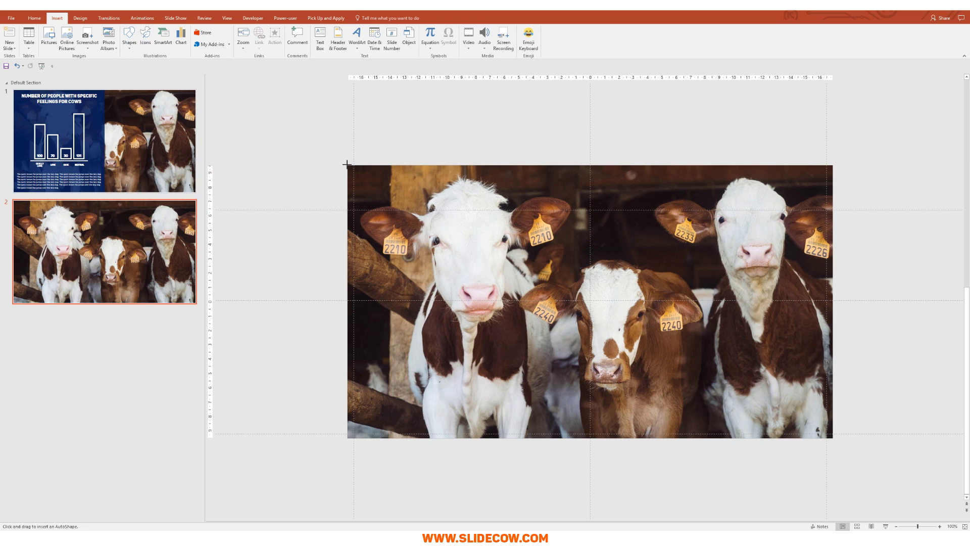
pyautogui.moveTo(348, 166); pyautogui.dragTo(590, 438)
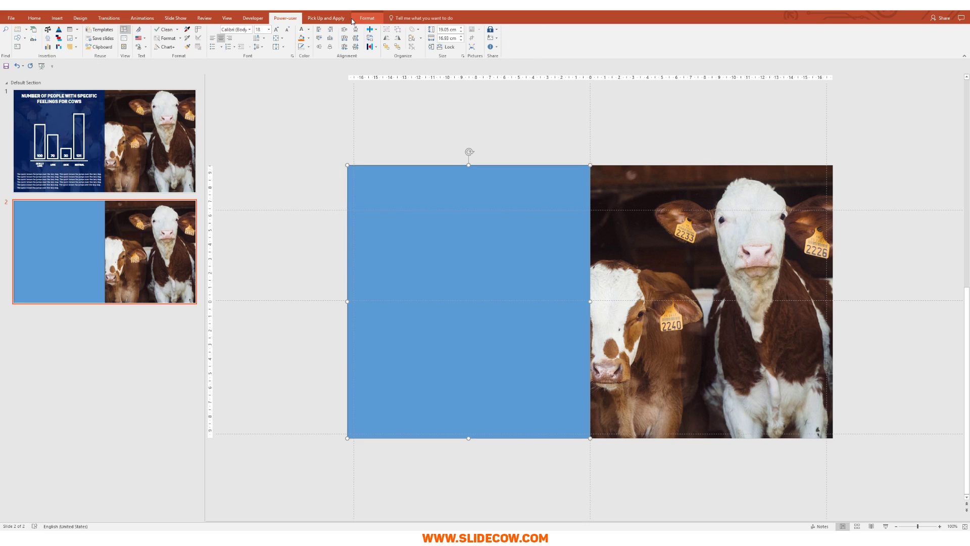
# - Give the rectangle no outline and a dark navy blue fill
pyautogui.click(367, 18)
pyautogui.click(292, 39)
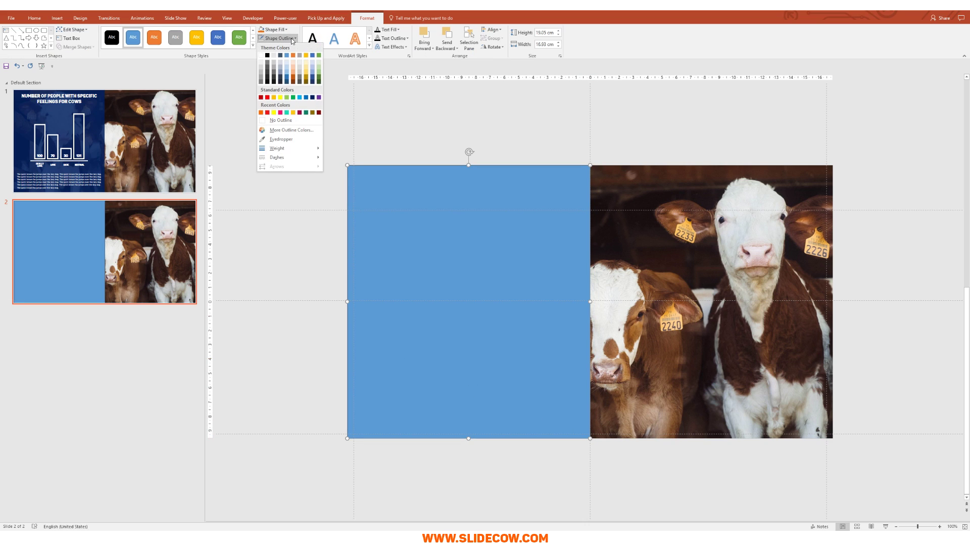
pyautogui.click(290, 120)
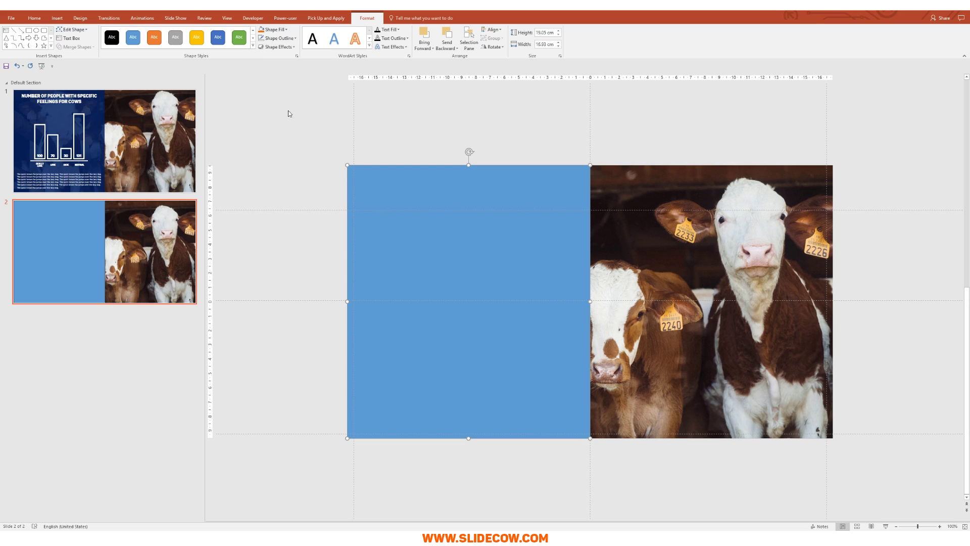
pyautogui.click(287, 32)
pyautogui.click(287, 32)
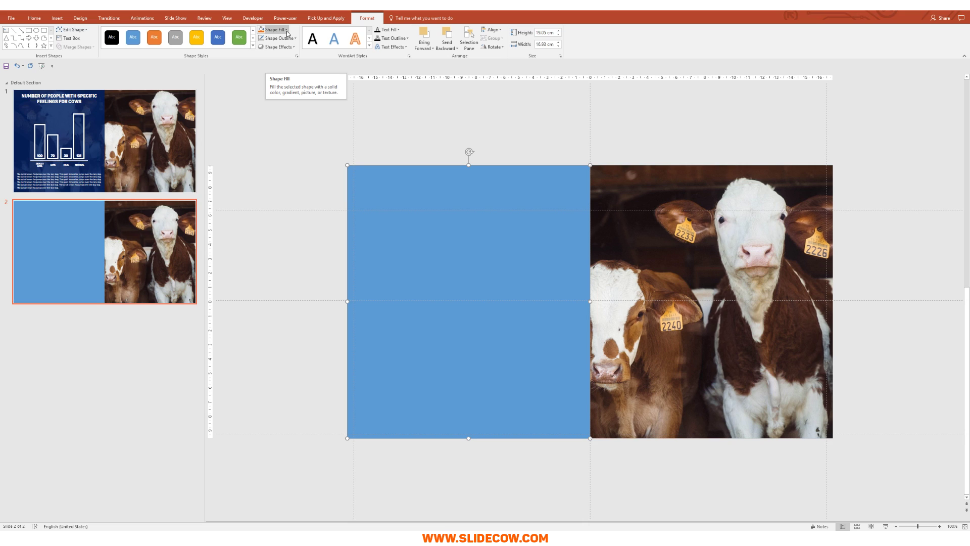
pyautogui.click(287, 31)
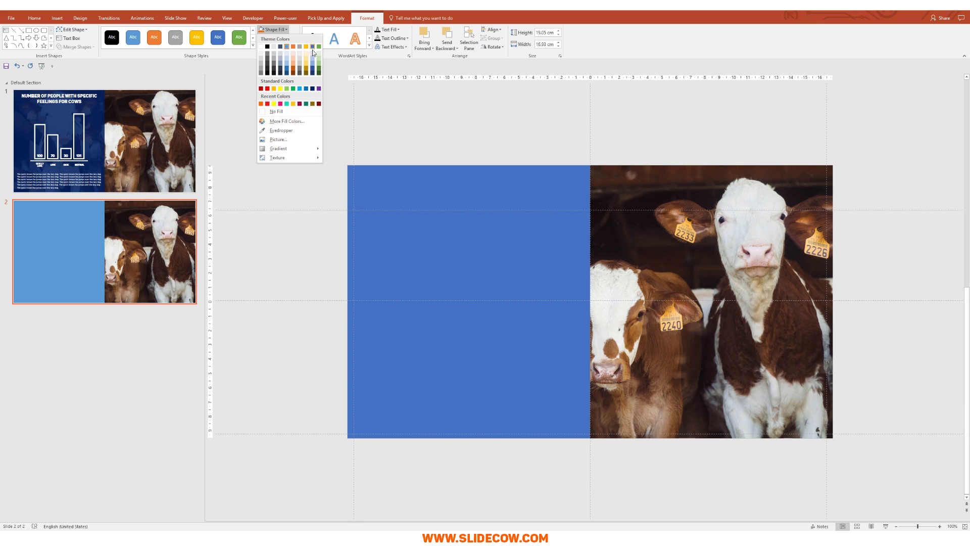
pyautogui.click(312, 88)
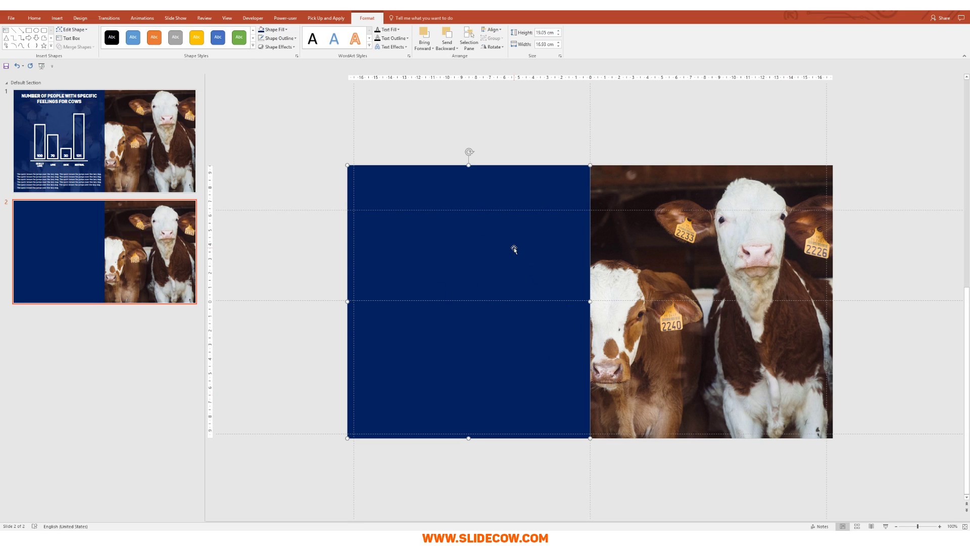
# - Set the navy panel's fill transparency to 15% in the Format Shape pane
pyautogui.rightClick(469, 234)
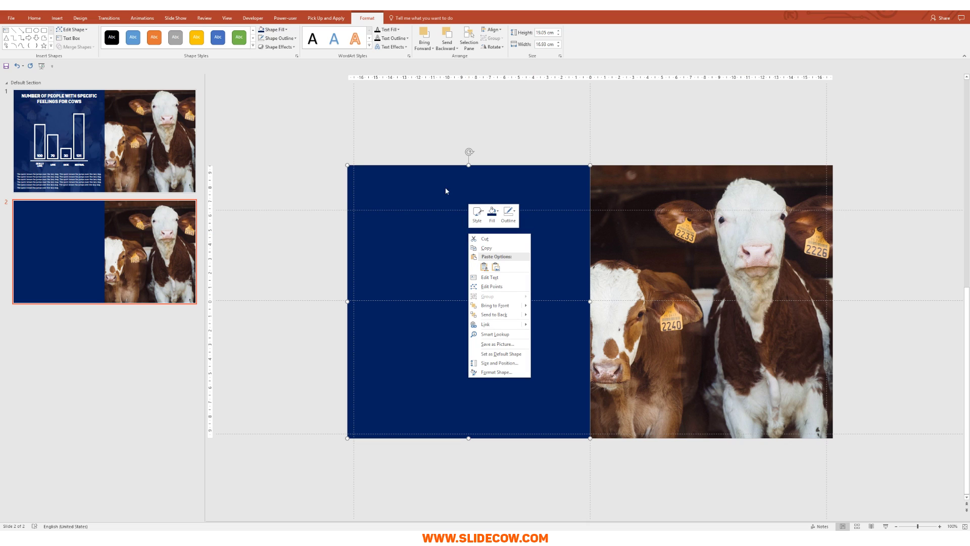
pyautogui.click(523, 373)
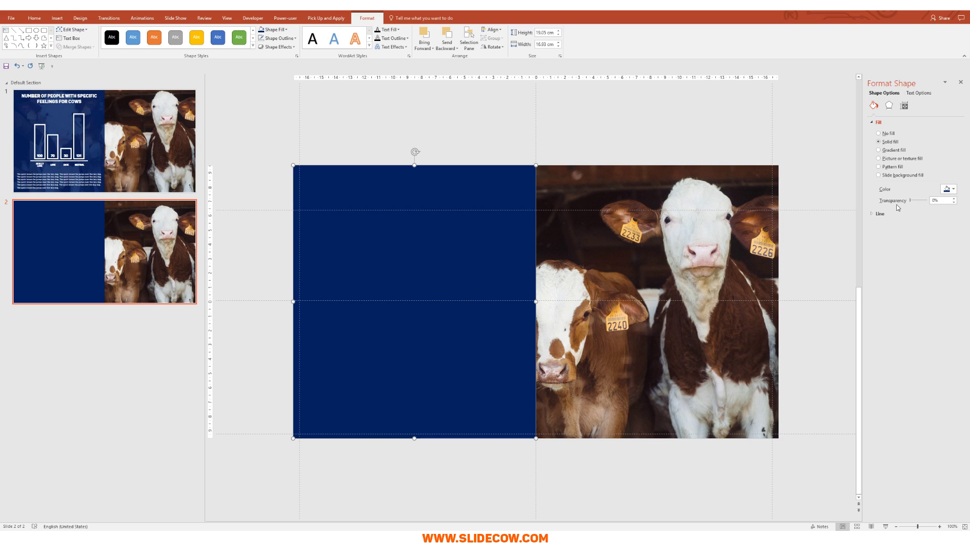
pyautogui.doubleClick(935, 201)
pyautogui.write('15')
pyautogui.press('Return')
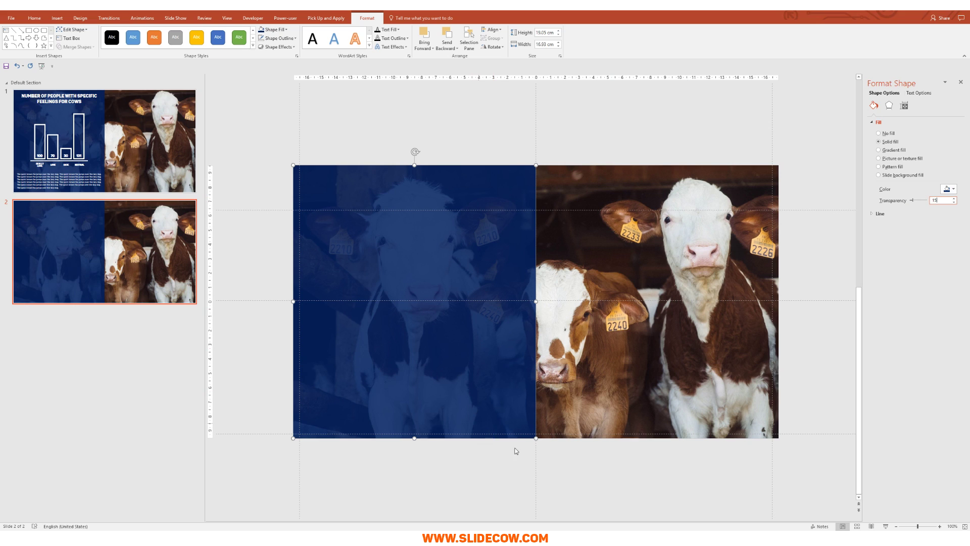
pyautogui.click(518, 485)
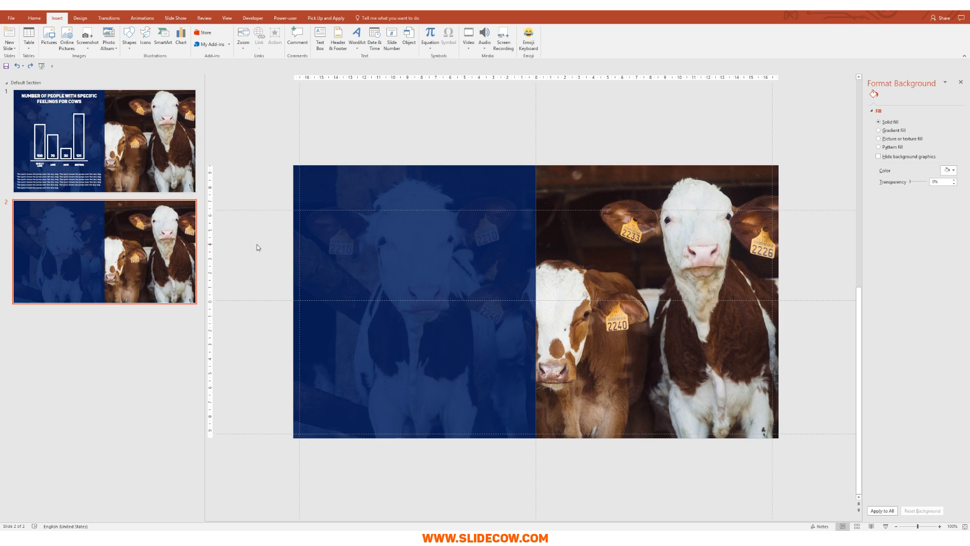
pyautogui.click(415, 244)
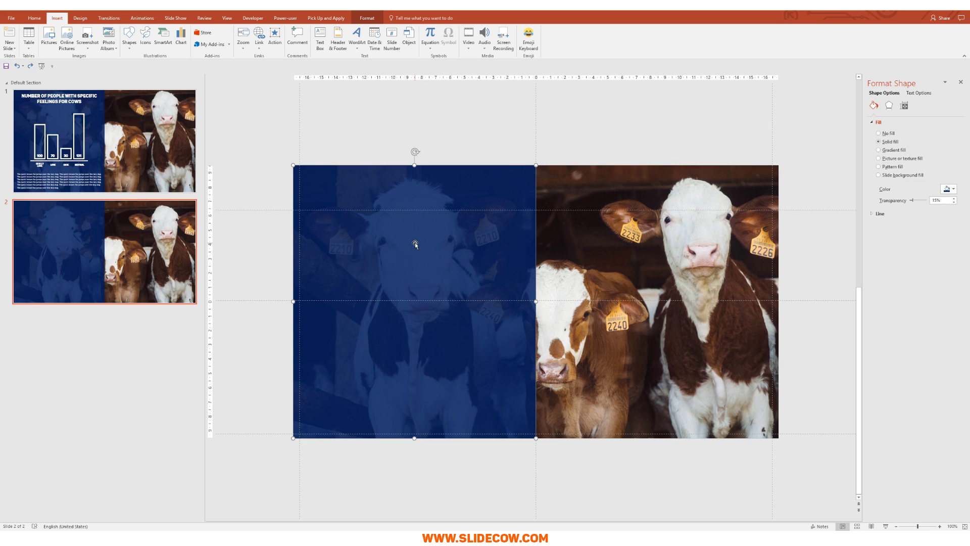
# - Duplicate the blue panel, colour the copy gold, and move it to the top-left
pyautogui.hotkey('ctrl', 'd')
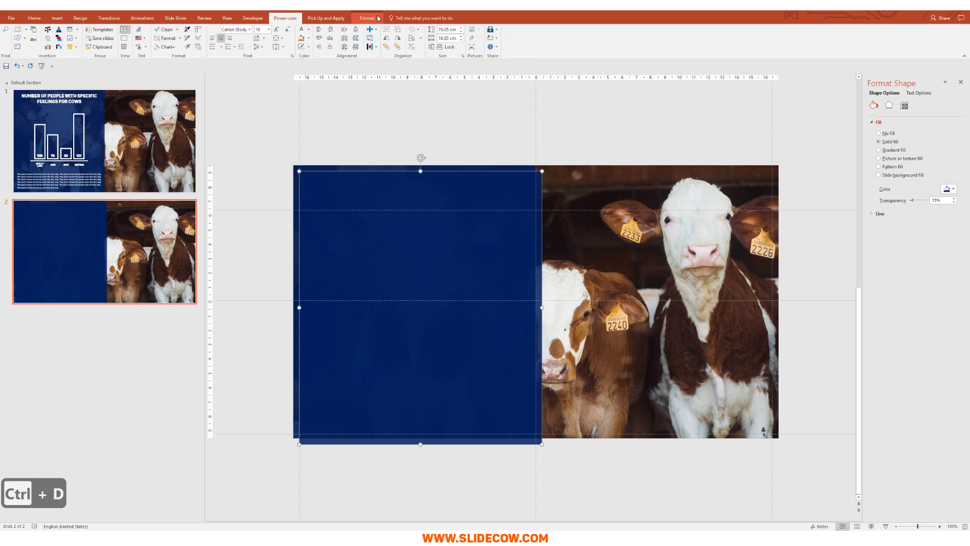
pyautogui.click(309, 39)
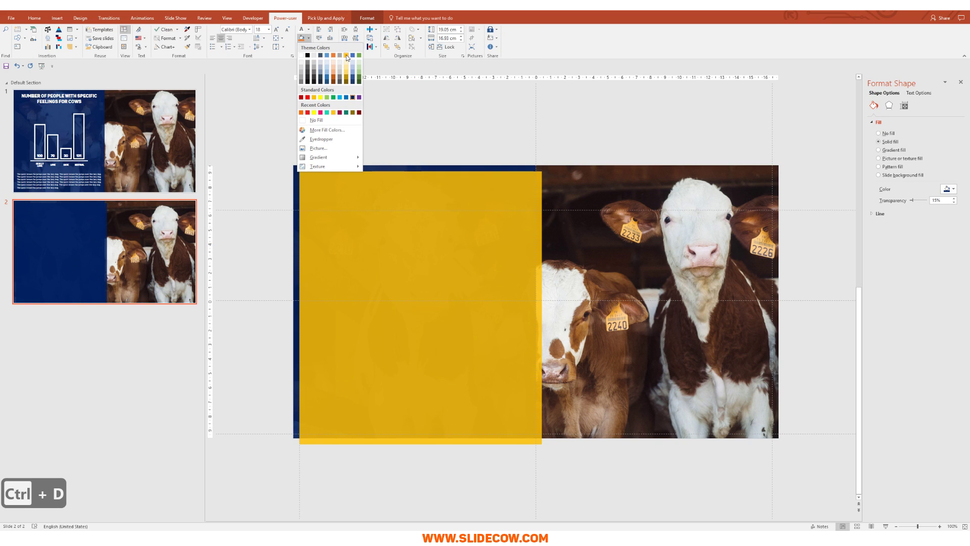
pyautogui.click(347, 56)
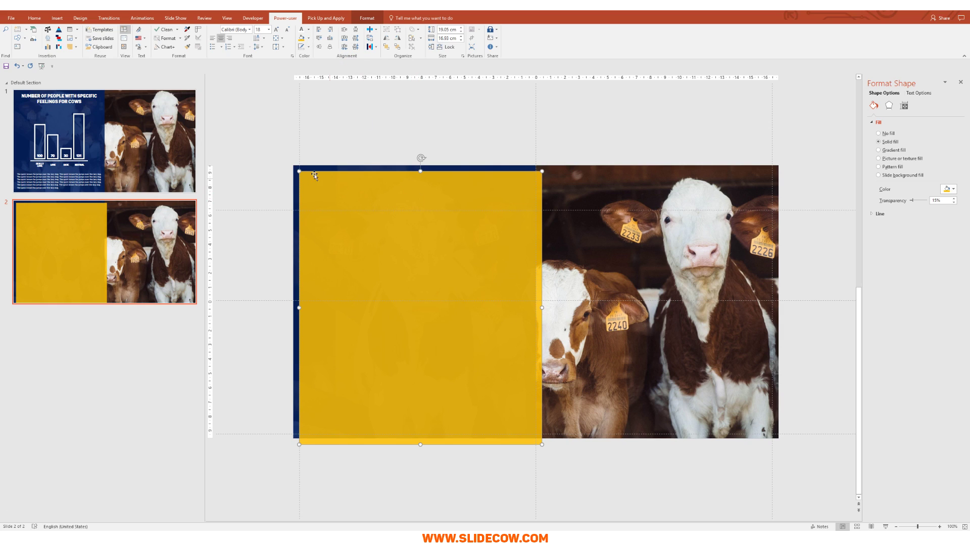
pyautogui.moveTo(299, 171)
pyautogui.mouseDown()
pyautogui.moveTo(323, 198)
pyautogui.moveTo(303, 174)
pyautogui.mouseUp()
pyautogui.moveTo(354, 224); pyautogui.dragTo(349, 219)
pyautogui.click(427, 443)
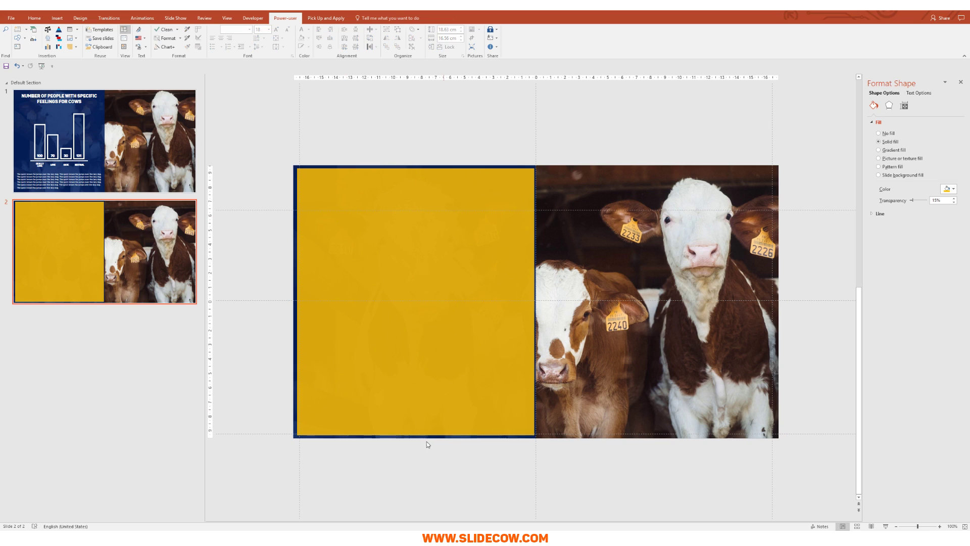
# - Align the gold and navy panels by centre and middle, then display slide 1
pyautogui.moveTo(239, 129); pyautogui.dragTo(542, 482)
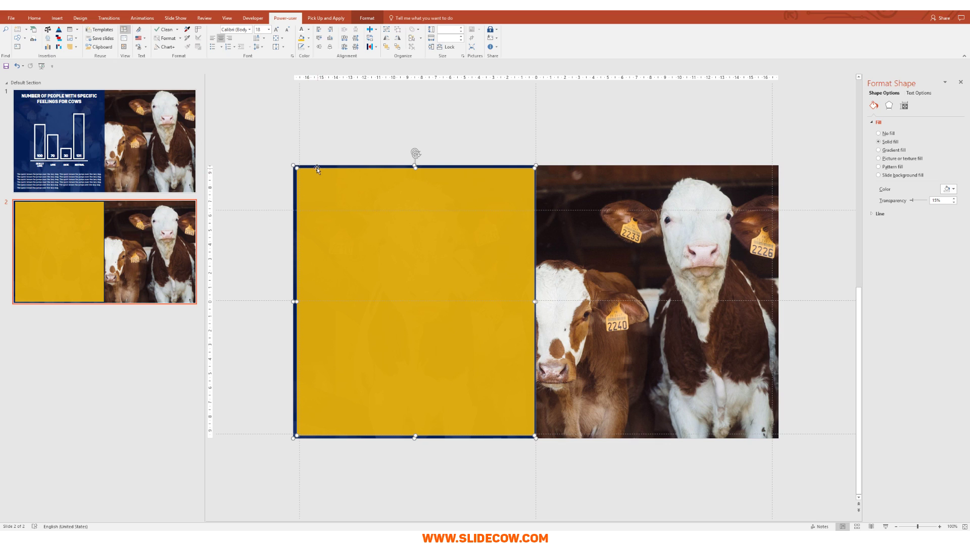
pyautogui.click(34, 18)
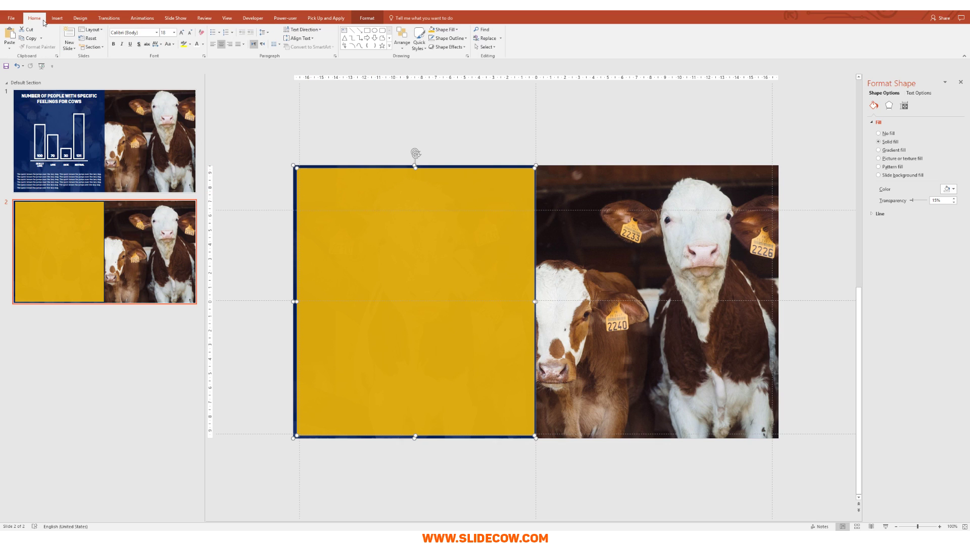
pyautogui.click(402, 40)
pyautogui.moveTo(425, 146)
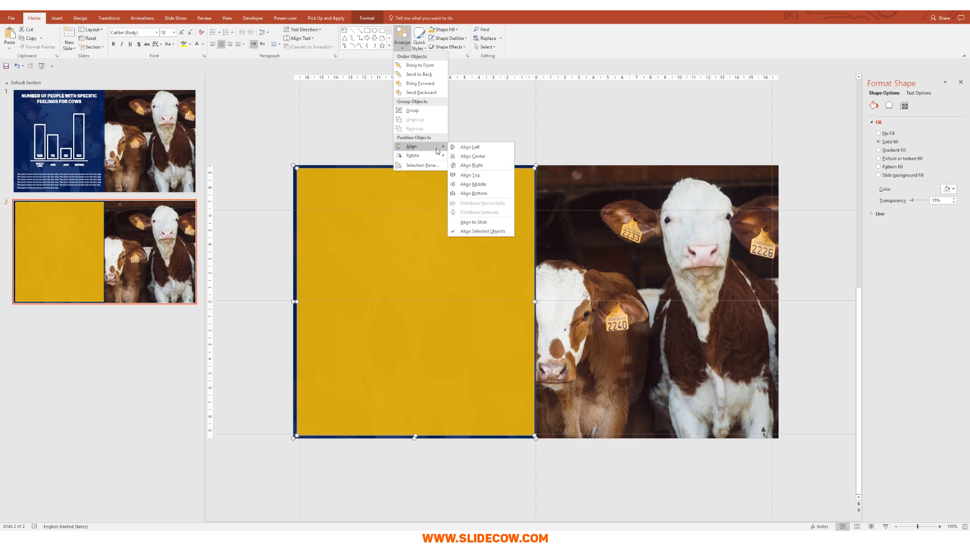
pyautogui.click(474, 157)
pyautogui.click(402, 40)
pyautogui.moveTo(429, 146)
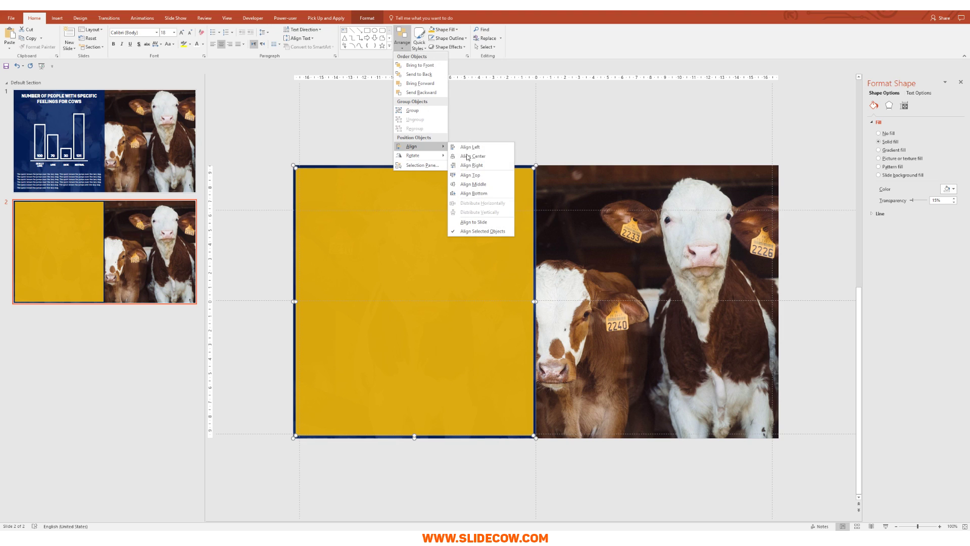
pyautogui.click(479, 185)
pyautogui.press('Escape')
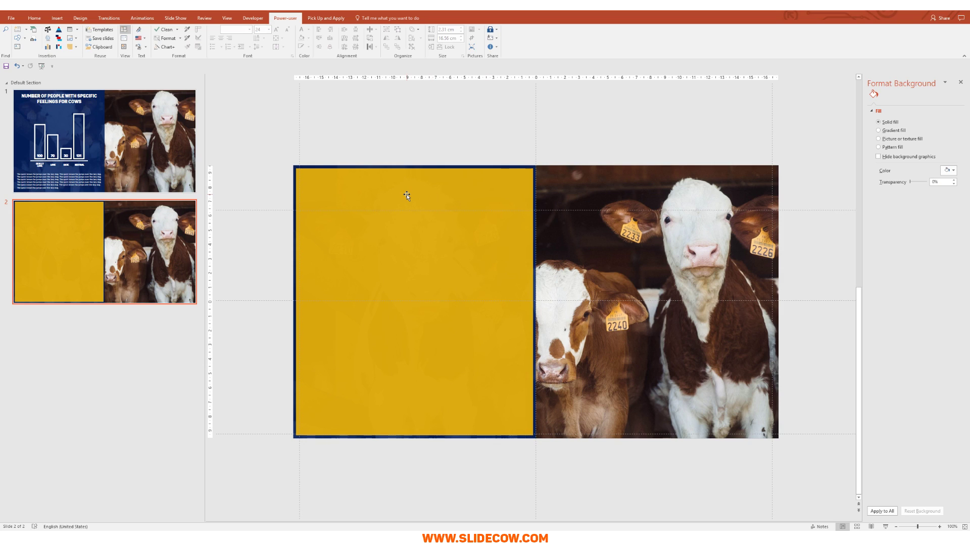
pyautogui.click(132, 114)
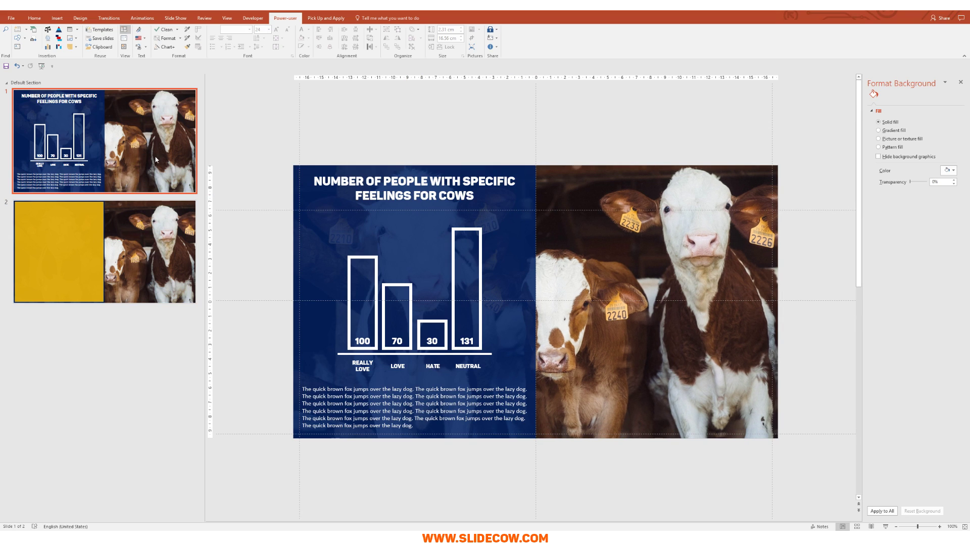
# - Copy slide 1's 'NUMBER OF PEOPLE WITH SPECIFIC FEELINGS FOR COWS' title to slide 2 and widen it slightly
pyautogui.click(410, 187)
pyautogui.press('Escape')
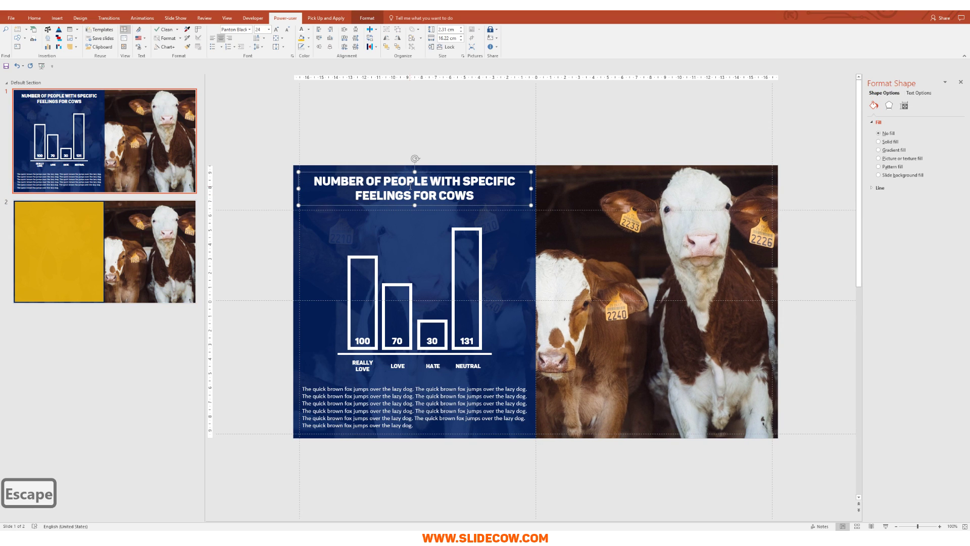
pyautogui.hotkey('ctrl', 'c')
pyautogui.click(177, 212)
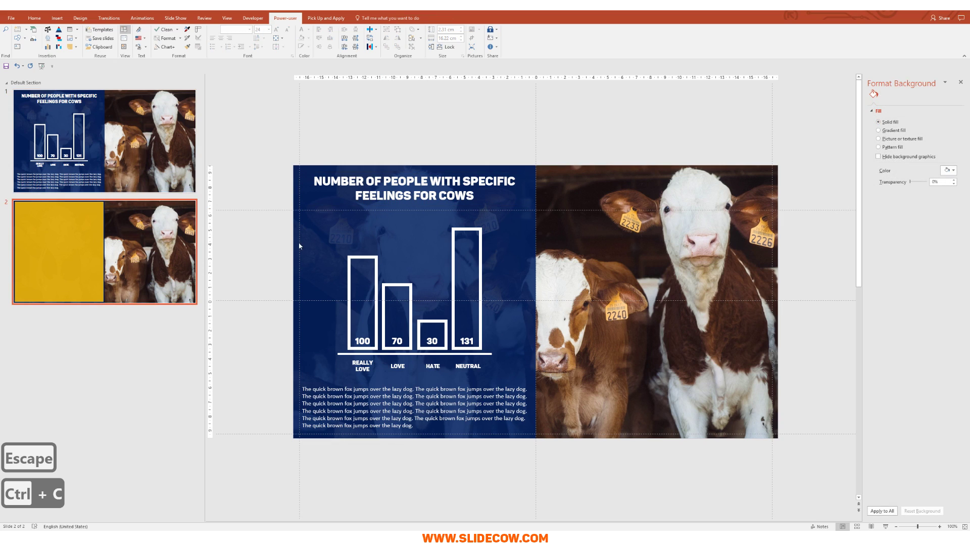
pyautogui.hotkey('ctrl', 'v')
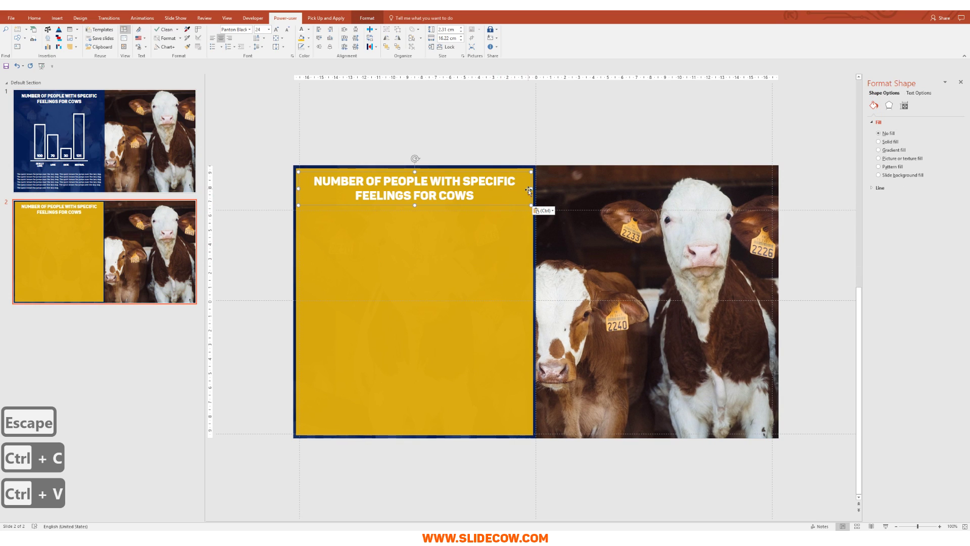
pyautogui.moveTo(530, 187); pyautogui.dragTo(534, 187)
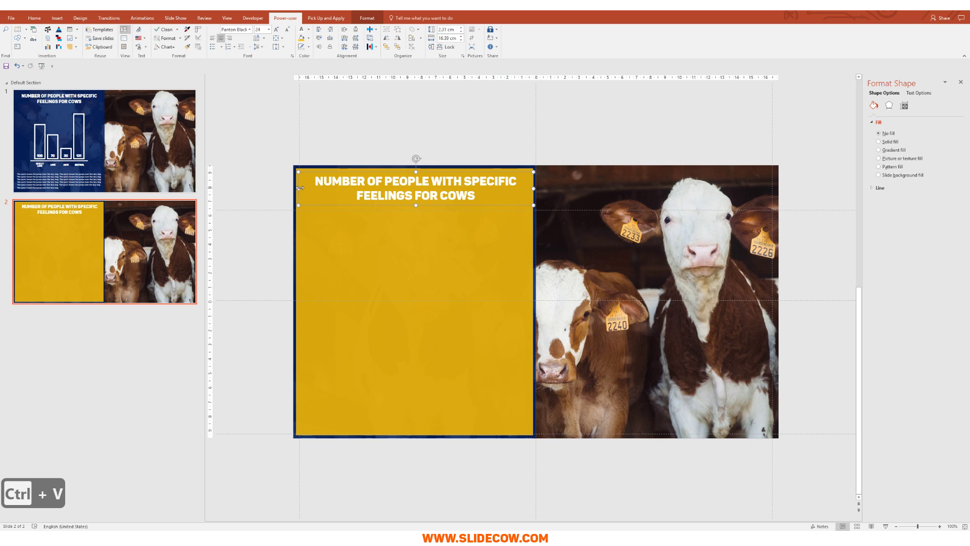
pyautogui.moveTo(298, 189); pyautogui.dragTo(295, 188)
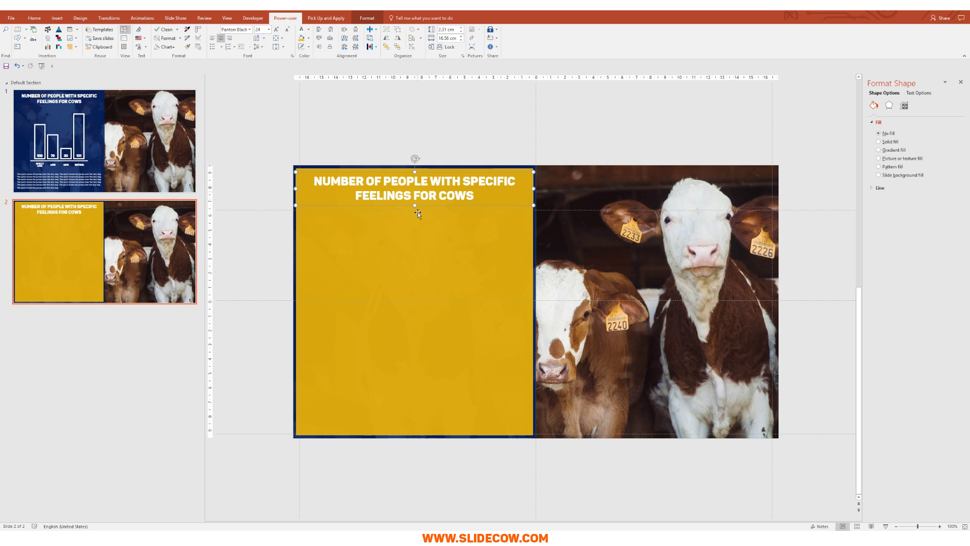
# - Delete the gold panel, restore it with undo, and deselect it
pyautogui.click(417, 230)
pyautogui.press('Delete')
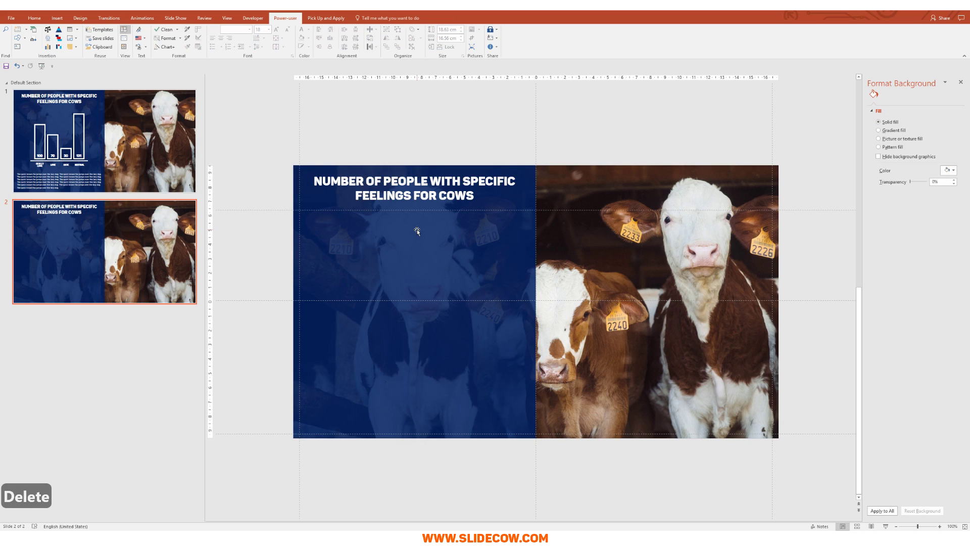
pyautogui.hotkey('ctrl', 'z')
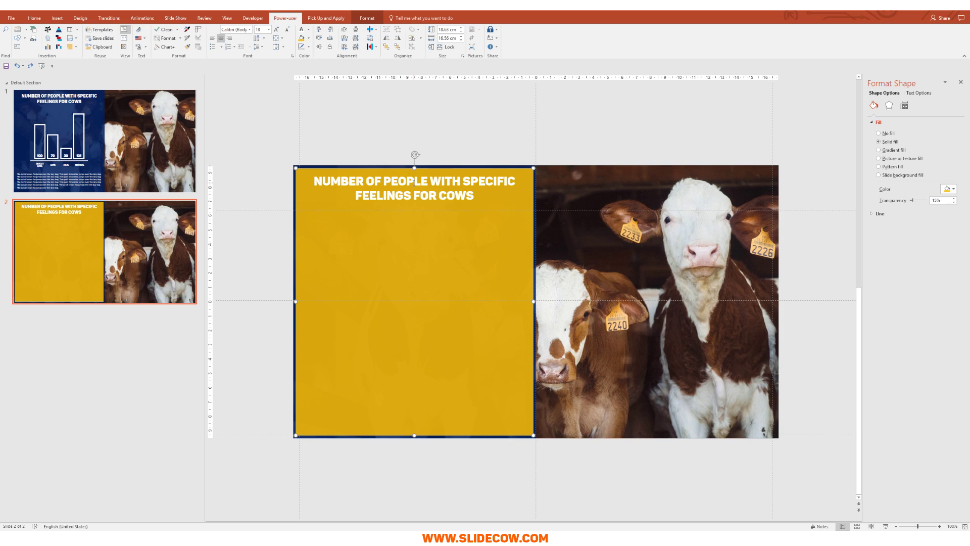
pyautogui.click(261, 231)
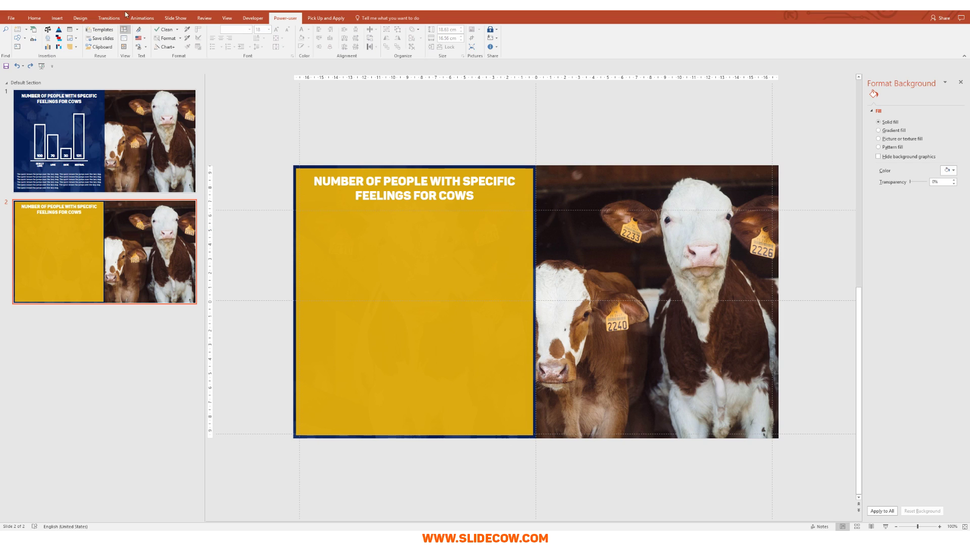
# - Insert a clustered column chart and trim its data to the single Category 1 row
pyautogui.click(59, 18)
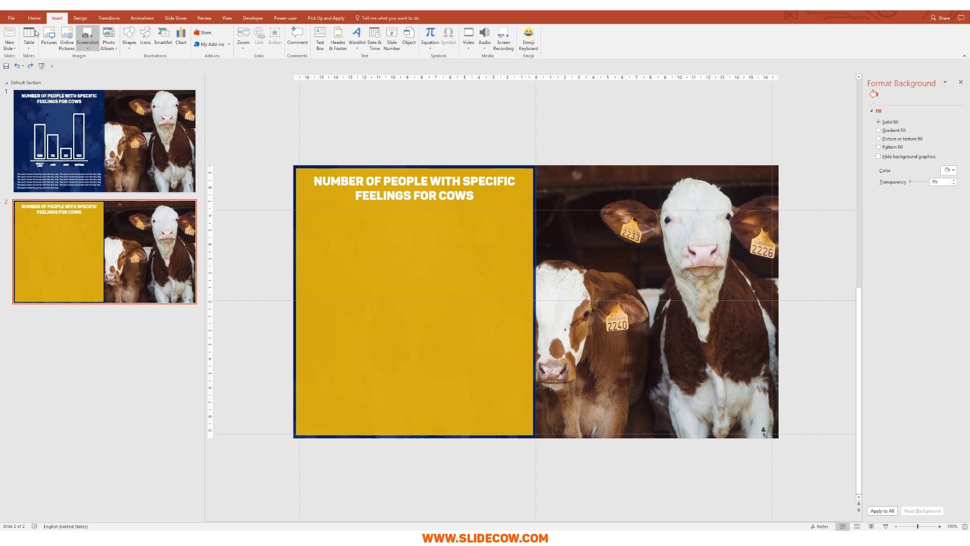
pyautogui.click(181, 43)
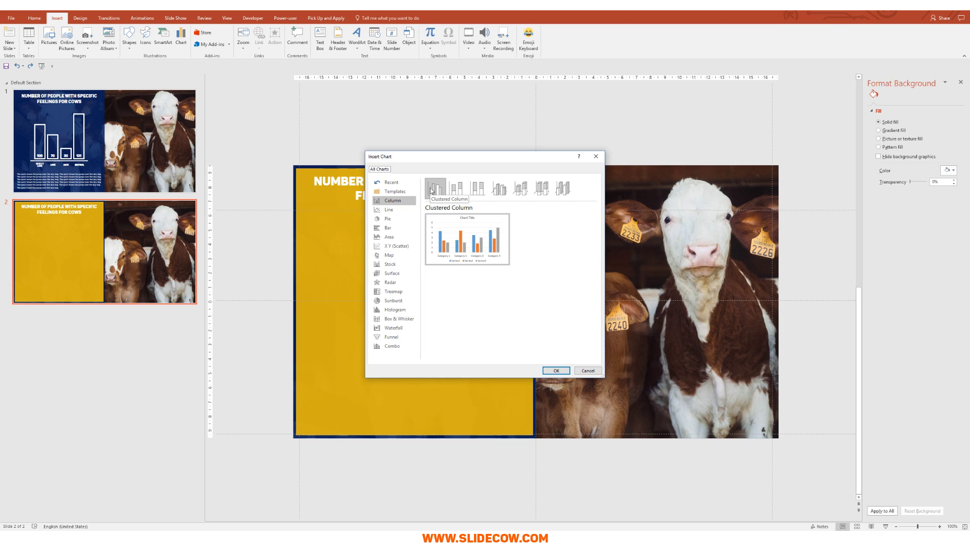
pyautogui.click(557, 370)
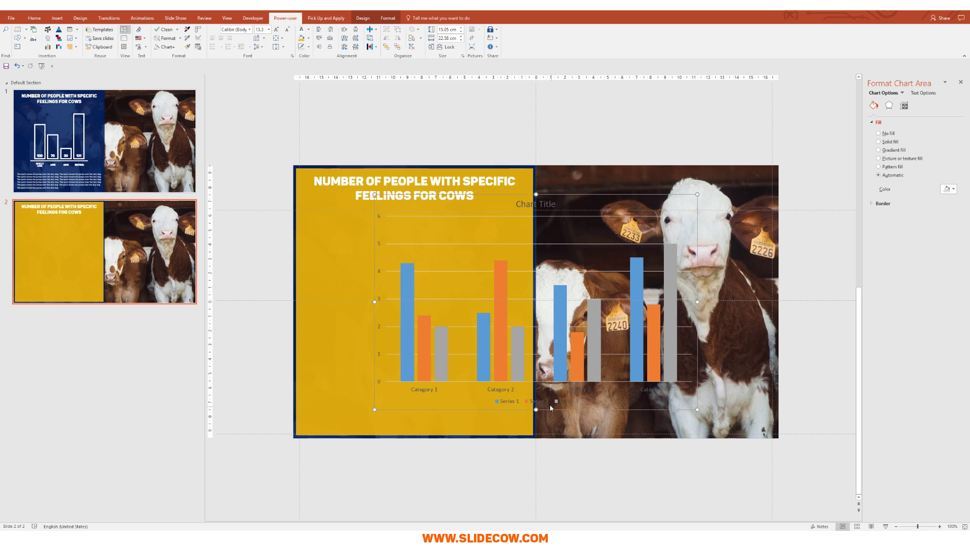
pyautogui.scroll(2, 536, 465)
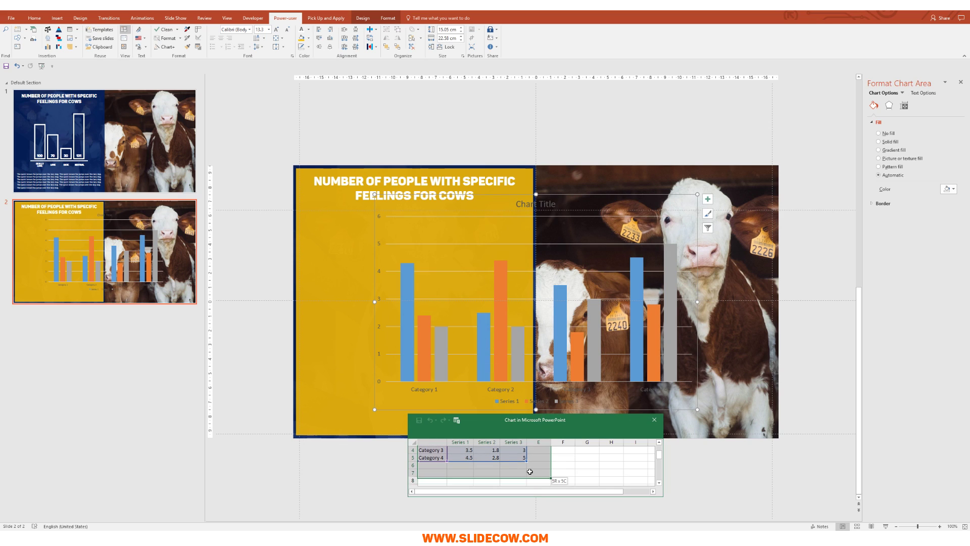
pyautogui.moveTo(427, 465); pyautogui.dragTo(535, 478)
pyautogui.press('Delete')
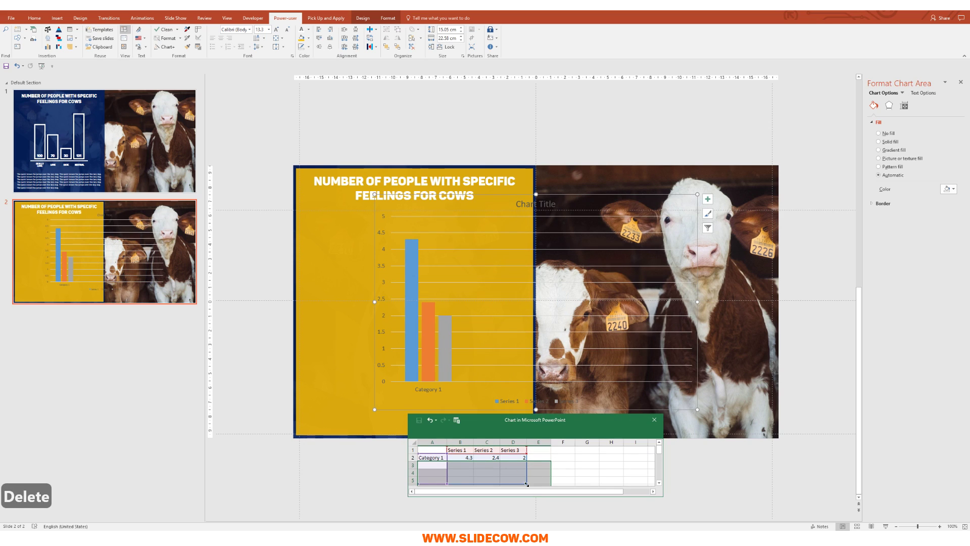
pyautogui.moveTo(526, 484); pyautogui.dragTo(523, 462)
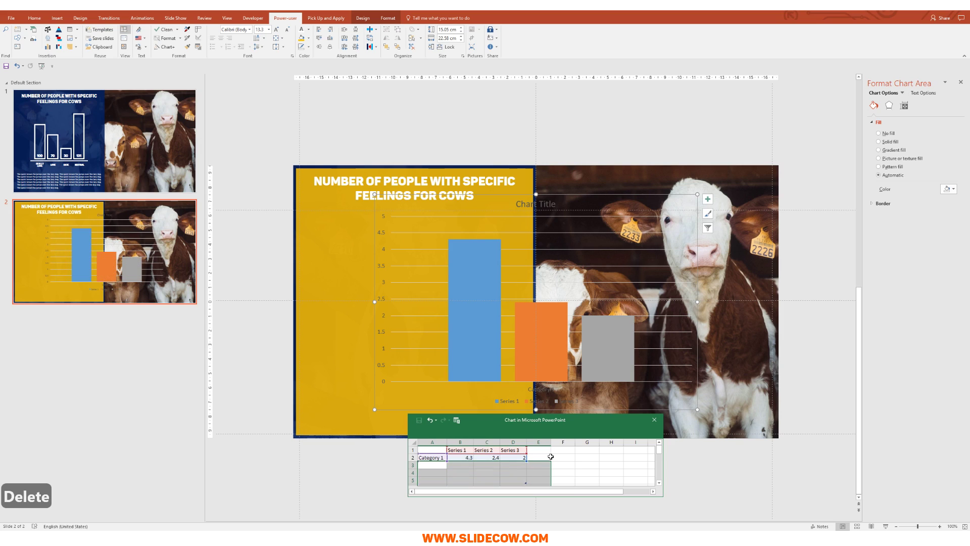
pyautogui.click(563, 457)
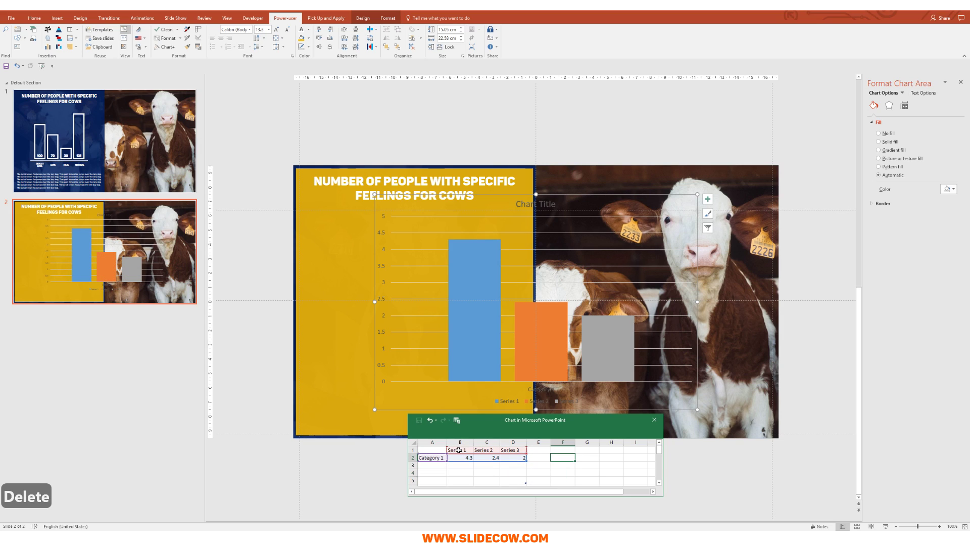
# - Name the series Really Love, Love, Hate and Neutral, and clear the Category 1 label
pyautogui.click(459, 450)
pyautogui.write('Really Love')
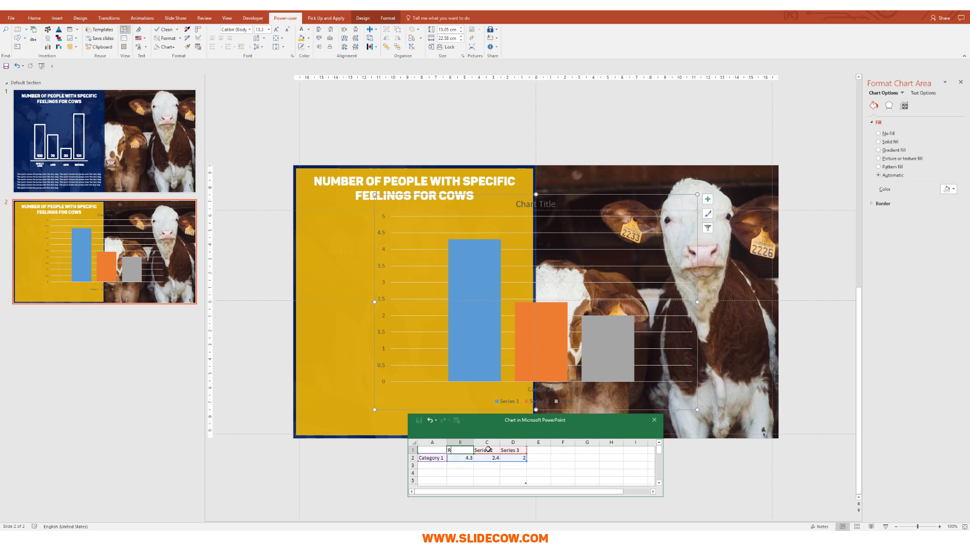
pyautogui.press('Return')
pyautogui.press('Up')
pyautogui.press('Right')
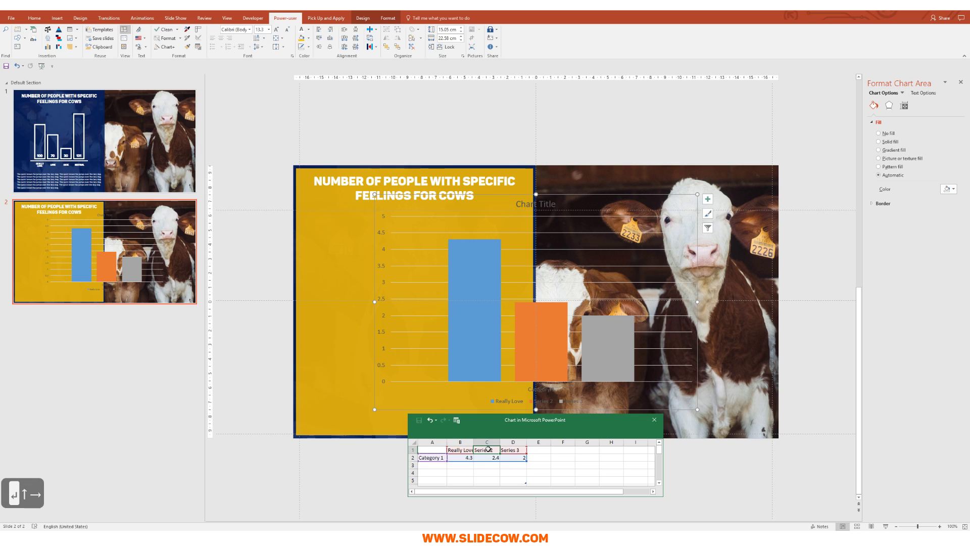
pyautogui.write('Love')
pyautogui.press('Return')
pyautogui.press('Up')
pyautogui.press('Right')
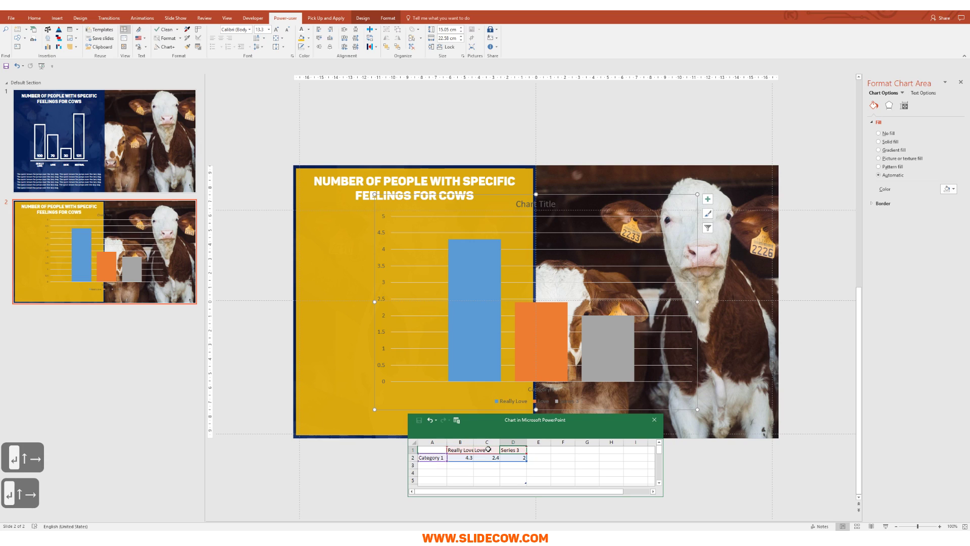
pyautogui.write('Hate')
pyautogui.press('Return')
pyautogui.press('Up')
pyautogui.press('Right')
pyautogui.write('Ne')
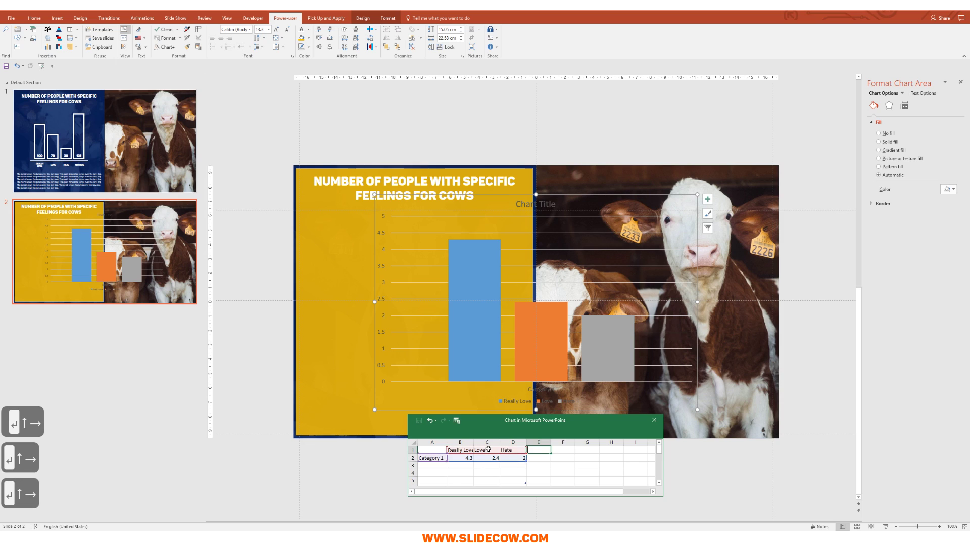
pyautogui.write('utral')
pyautogui.press('Return')
pyautogui.press('Left')
pyautogui.press('Left')
pyautogui.press('Left')
pyautogui.press('Left')
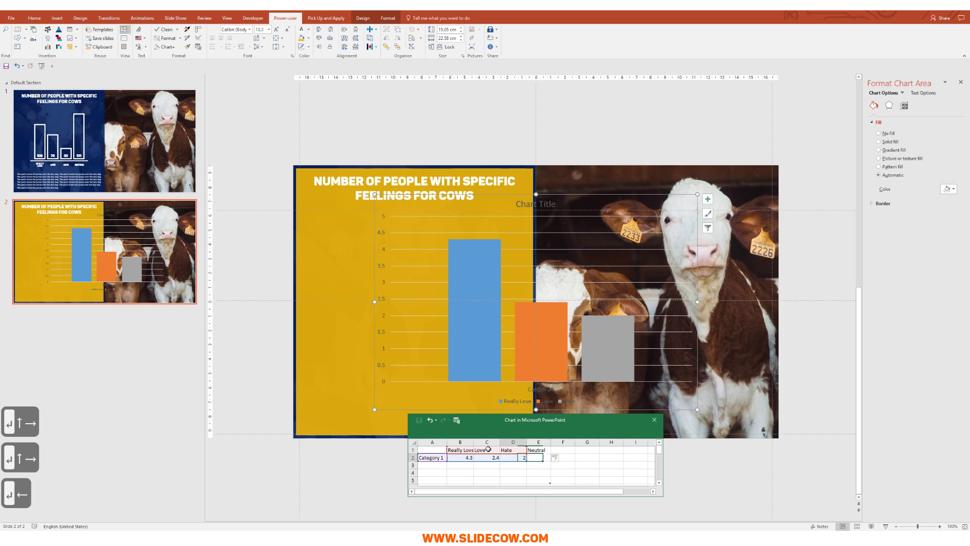
pyautogui.press('Delete')
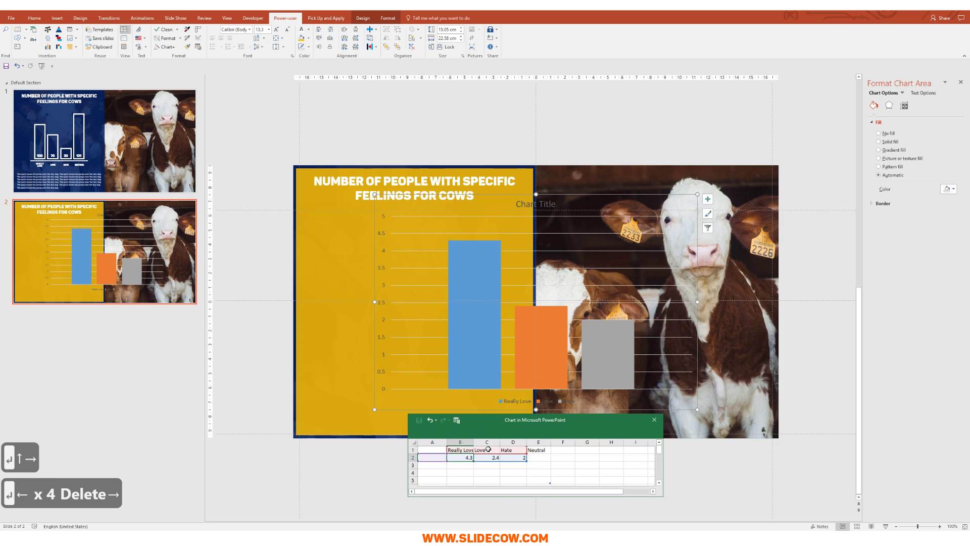
# - Enter values 100, 70, 30 and 131, extending the data range to include Neutral
pyautogui.write('100')
pyautogui.press('Return')
pyautogui.press('Up')
pyautogui.press('Right')
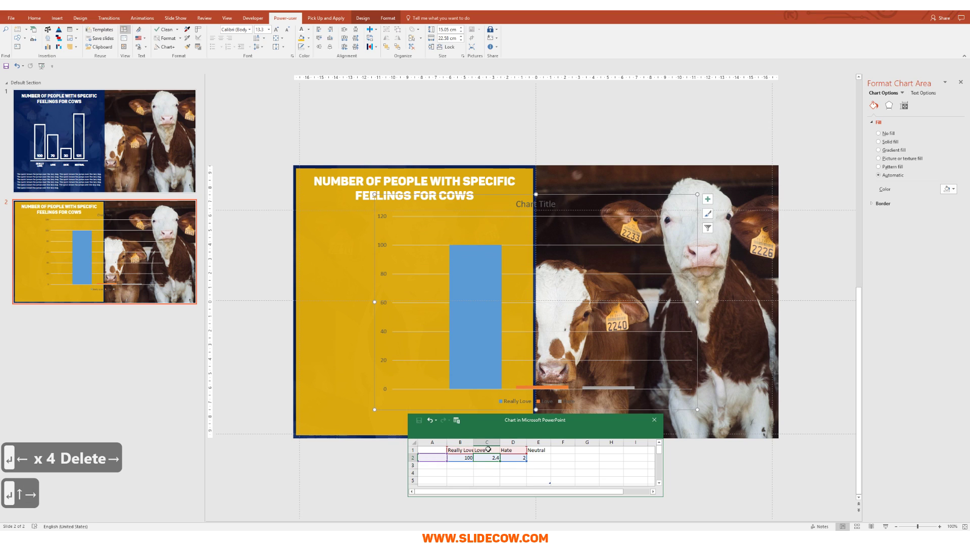
pyautogui.write('70')
pyautogui.press('Return')
pyautogui.press('Up')
pyautogui.press('Right')
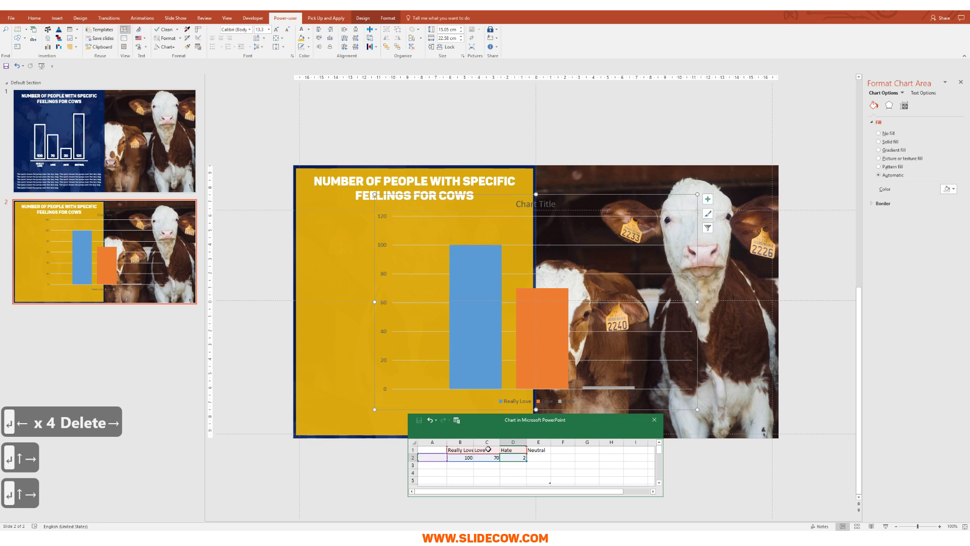
pyautogui.write('30')
pyautogui.press('Return')
pyautogui.press('Up')
pyautogui.press('Right')
pyautogui.write('131')
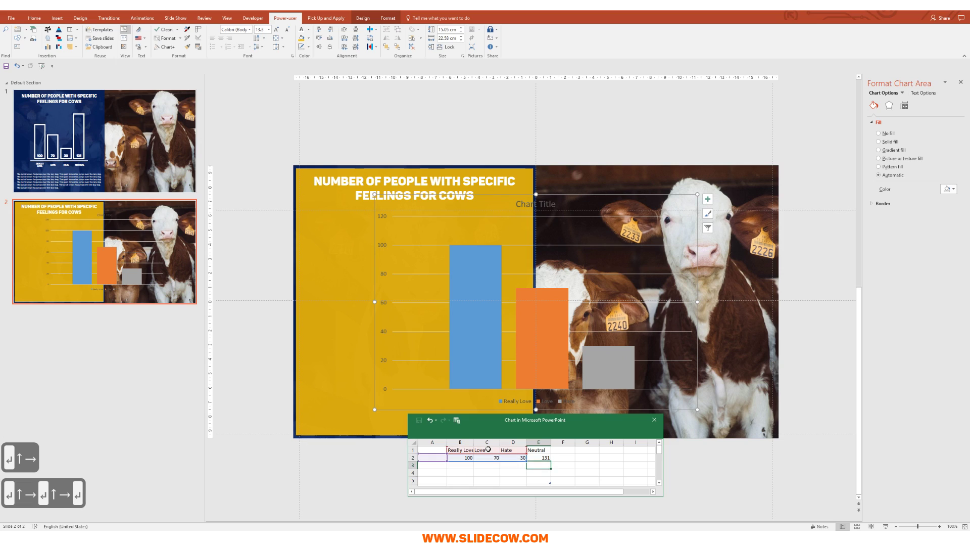
pyautogui.press('Return')
pyautogui.moveTo(526, 461); pyautogui.dragTo(551, 460)
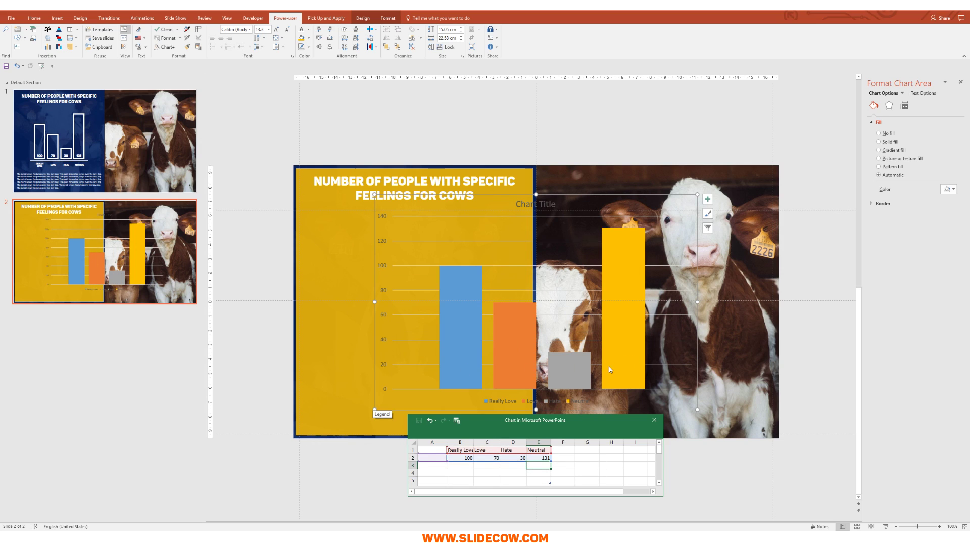
# - Close the data sheet and fill the Really Love, Love, Hate and Neutral bars white
pyautogui.click(654, 420)
pyautogui.click(480, 310)
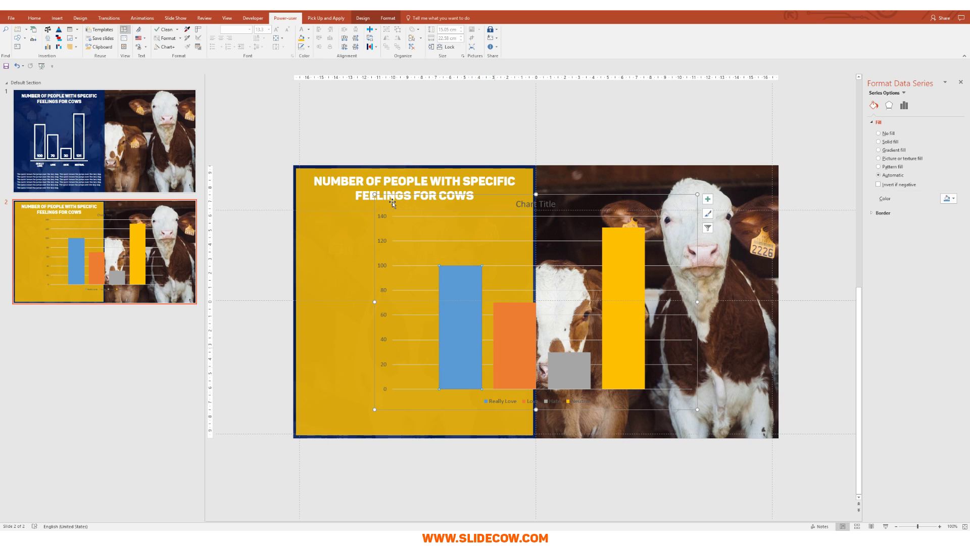
pyautogui.click(388, 18)
pyautogui.click(285, 29)
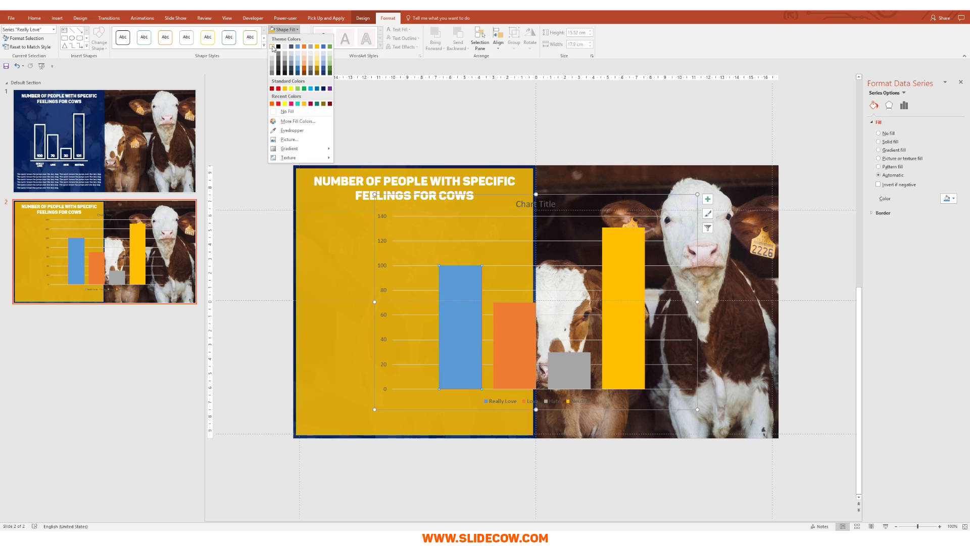
pyautogui.click(272, 47)
pyautogui.click(501, 309)
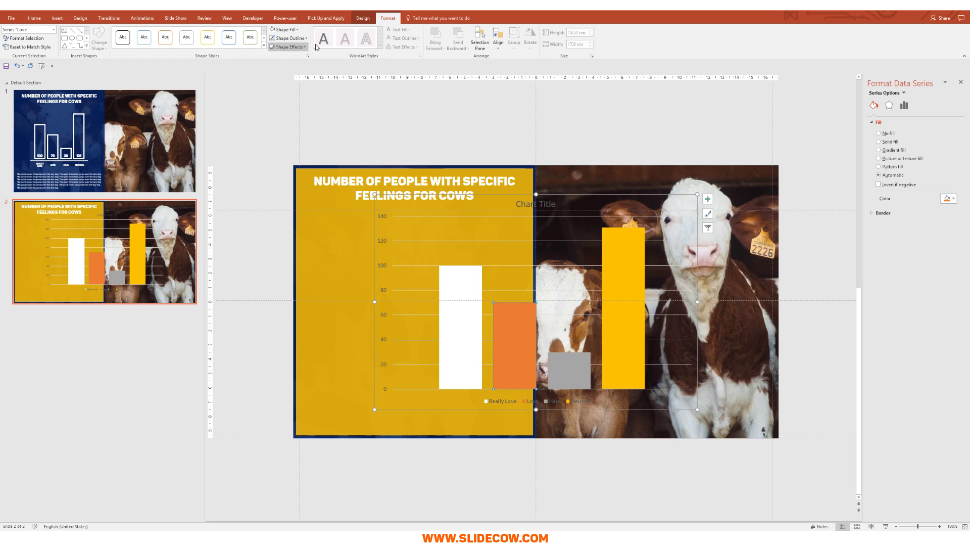
pyautogui.click(282, 29)
pyautogui.click(563, 364)
pyautogui.click(282, 30)
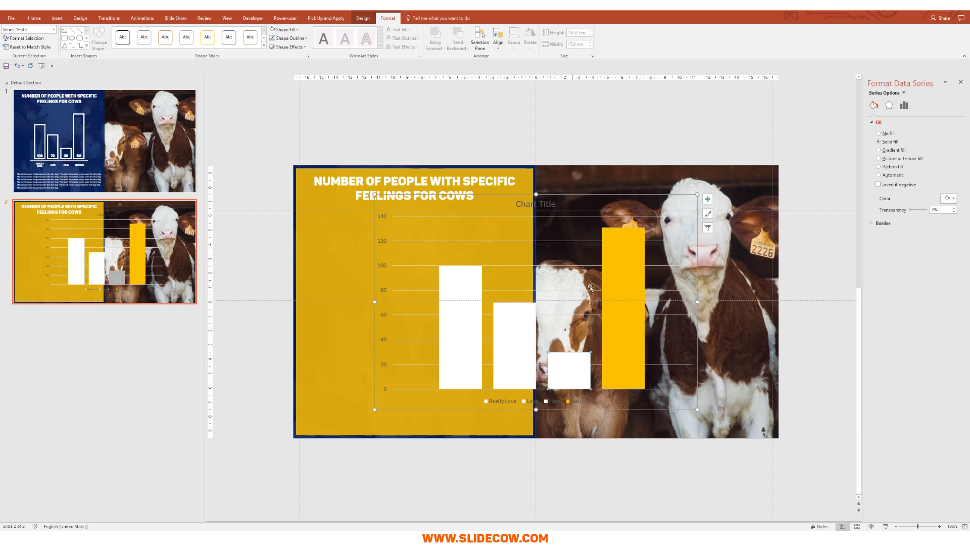
pyautogui.click(616, 287)
pyautogui.click(282, 29)
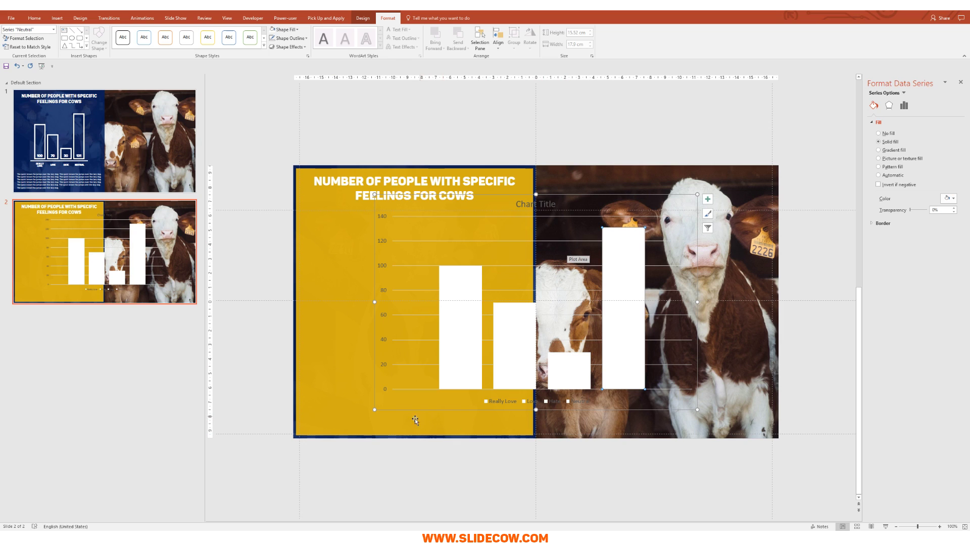
pyautogui.click(470, 499)
pyautogui.click(677, 263)
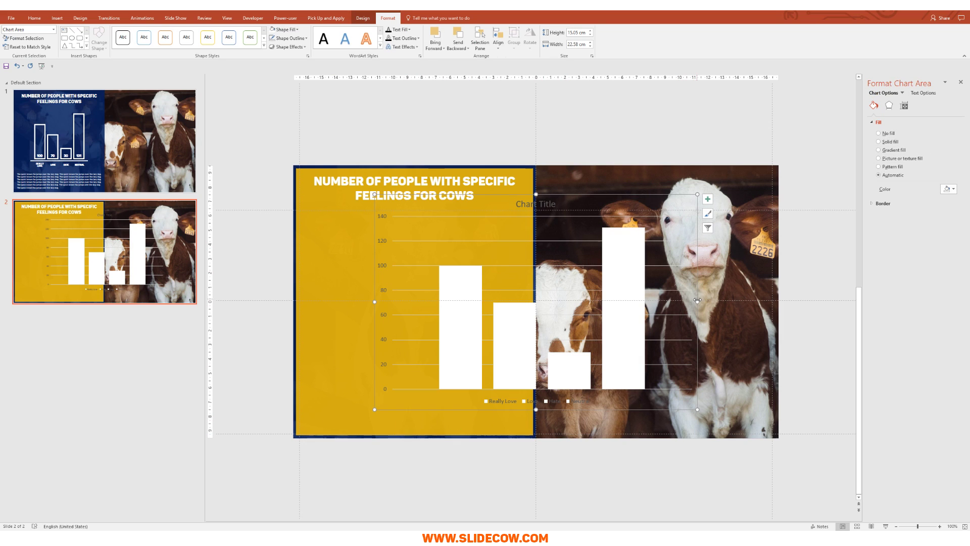
# - Resize the chart to fit the yellow panel, below the slide title and off the photo
pyautogui.moveTo(666, 304); pyautogui.dragTo(534, 302)
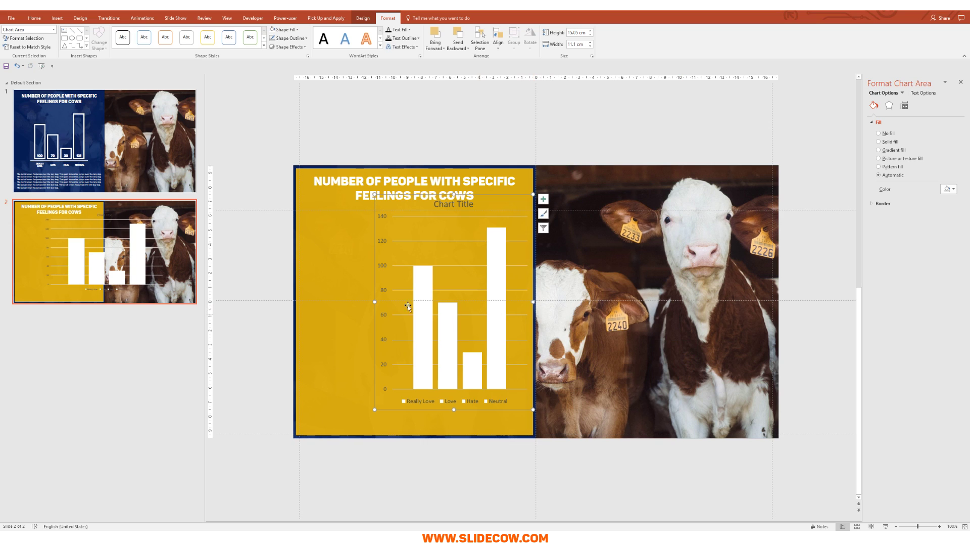
pyautogui.moveTo(375, 300); pyautogui.dragTo(304, 303)
pyautogui.moveTo(415, 194); pyautogui.dragTo(414, 206)
# - Delete the chart title, vertical axis labels, gridlines and legend
pyautogui.click(419, 214)
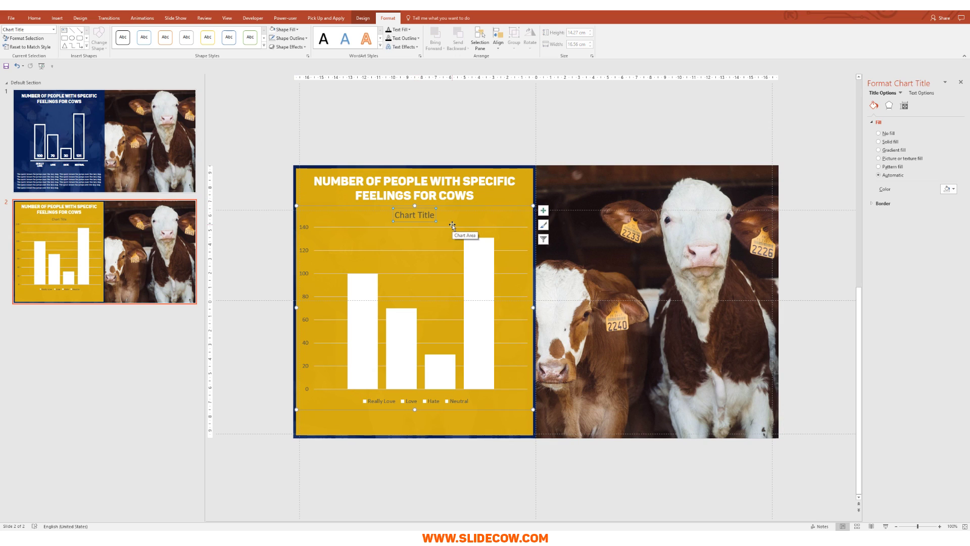
pyautogui.press('Delete')
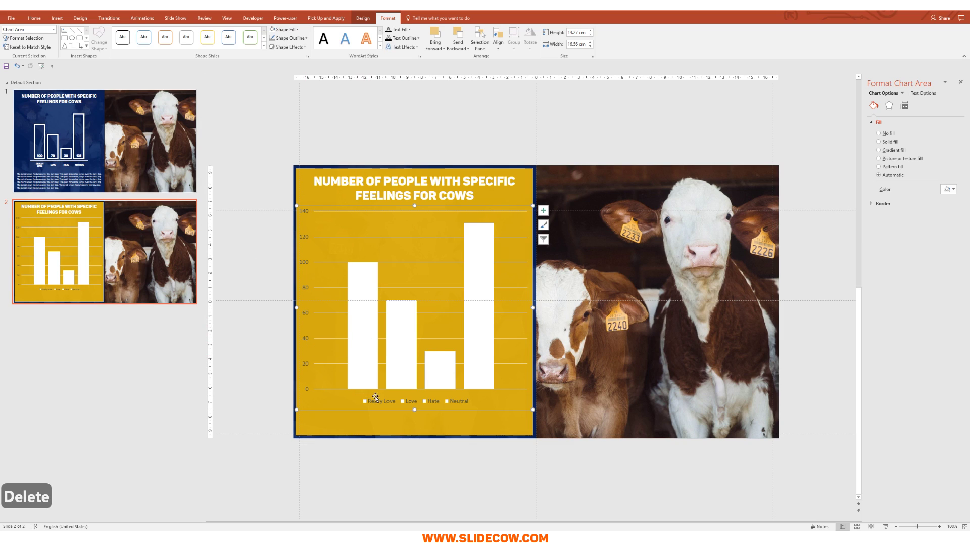
pyautogui.click(301, 237)
pyautogui.press('Delete')
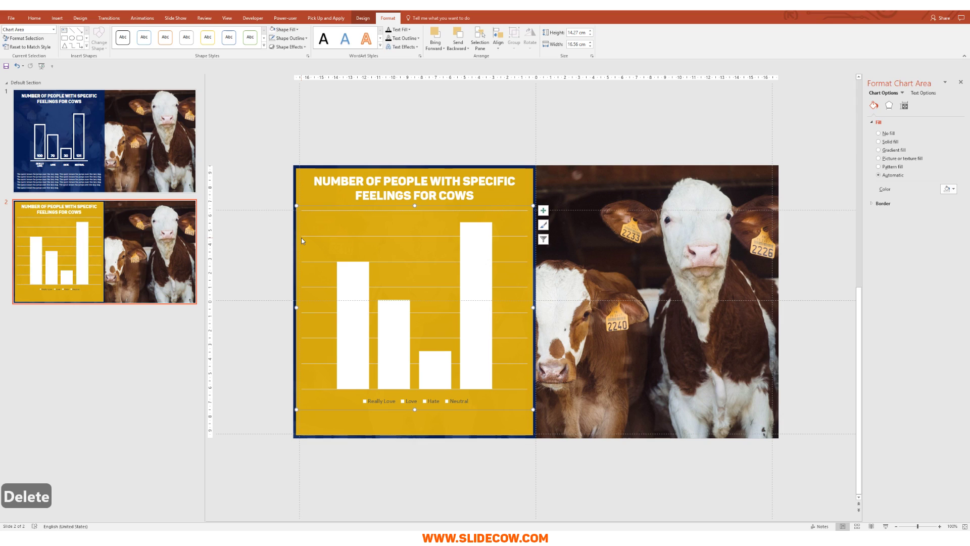
pyautogui.click(423, 237)
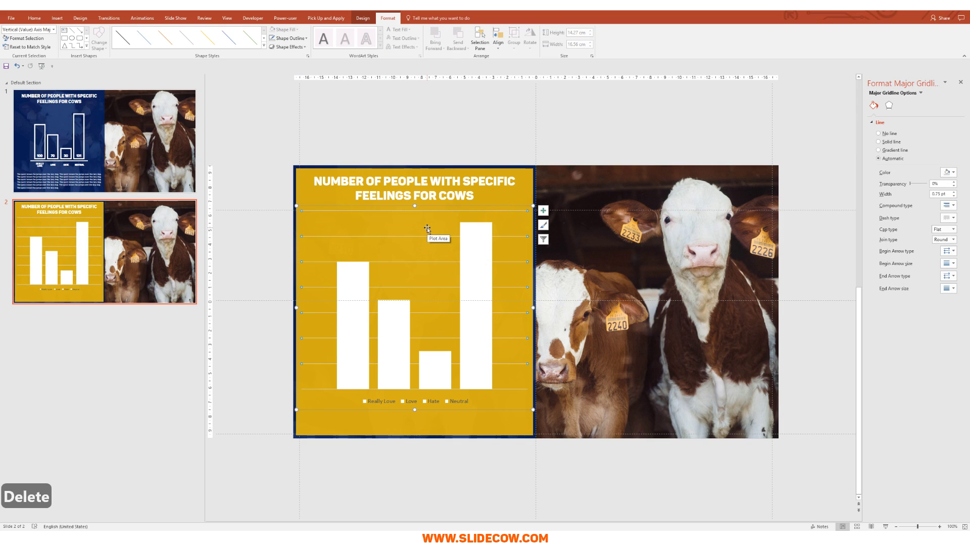
pyautogui.press('Delete')
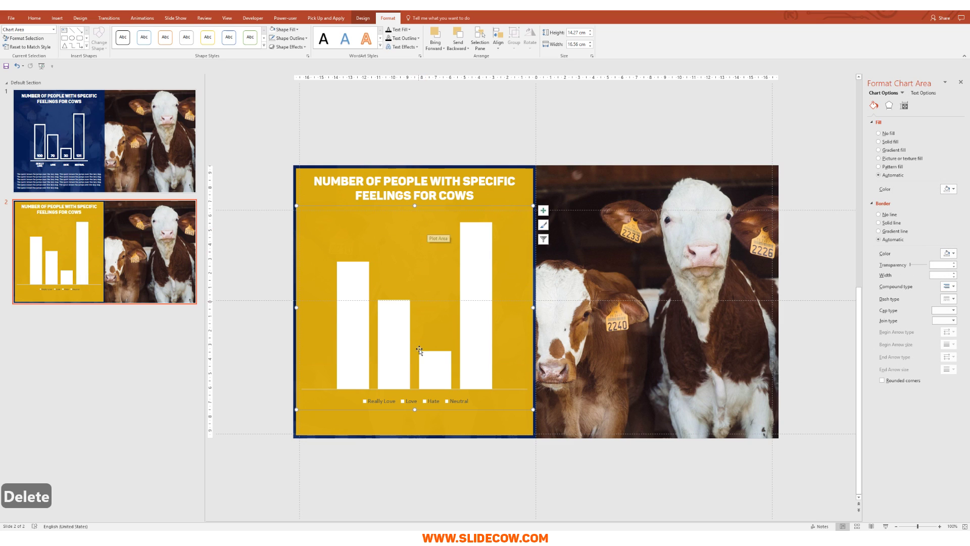
pyautogui.click(408, 402)
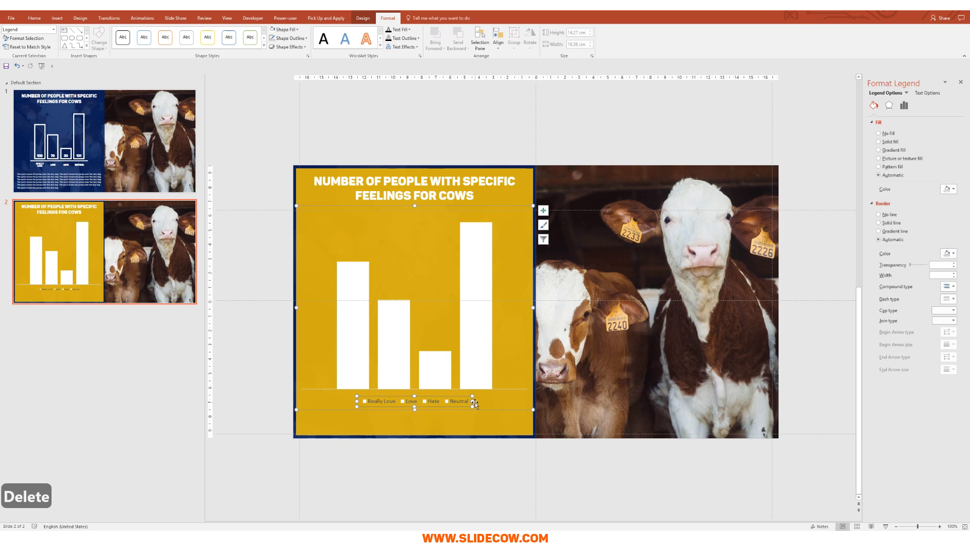
pyautogui.press('Delete')
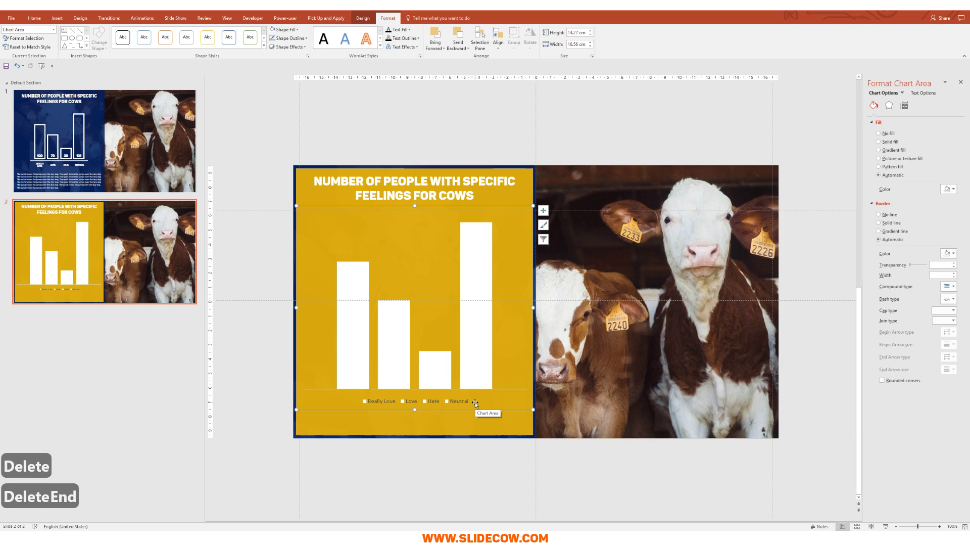
pyautogui.click(520, 414)
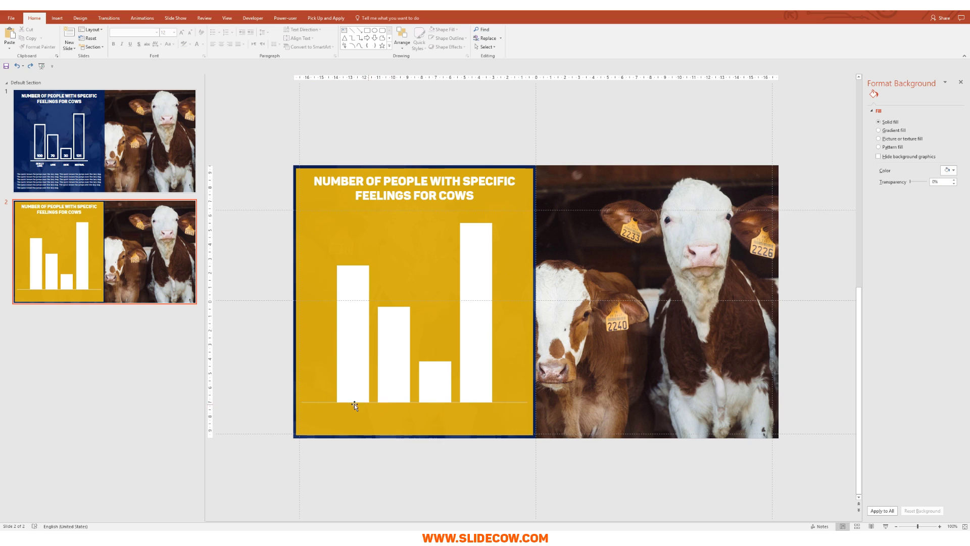
# - Set the chart's horizontal axis line to No Outline
pyautogui.click(321, 402)
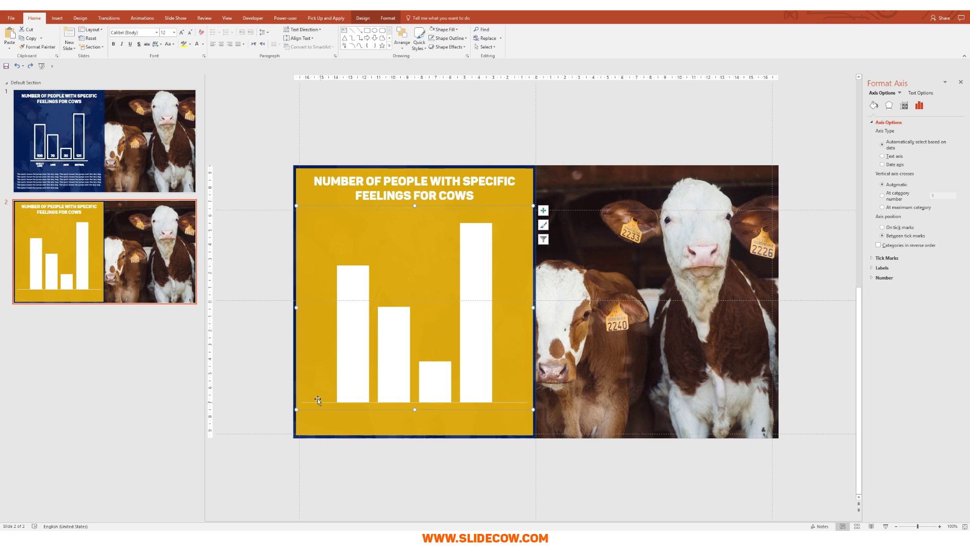
pyautogui.click(388, 18)
pyautogui.click(290, 38)
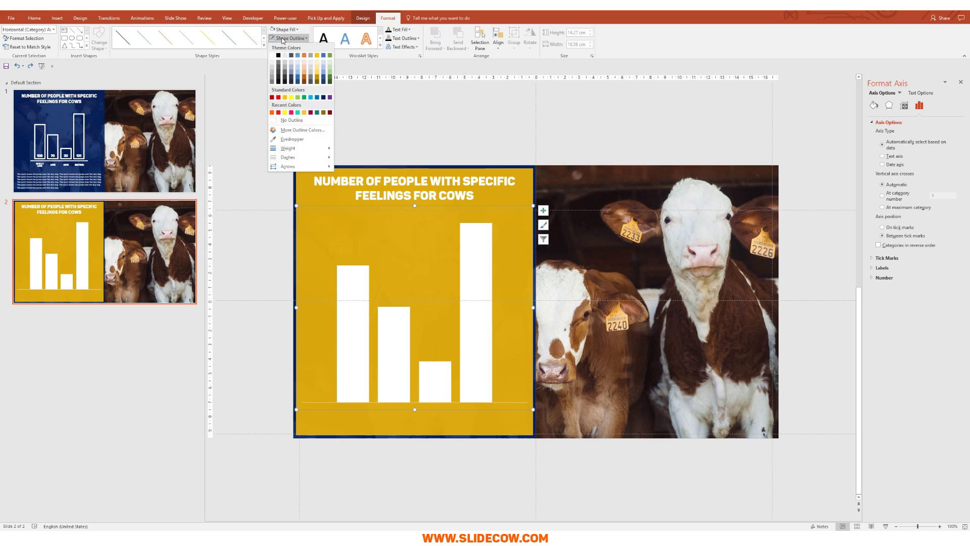
pyautogui.click(292, 120)
pyautogui.click(240, 322)
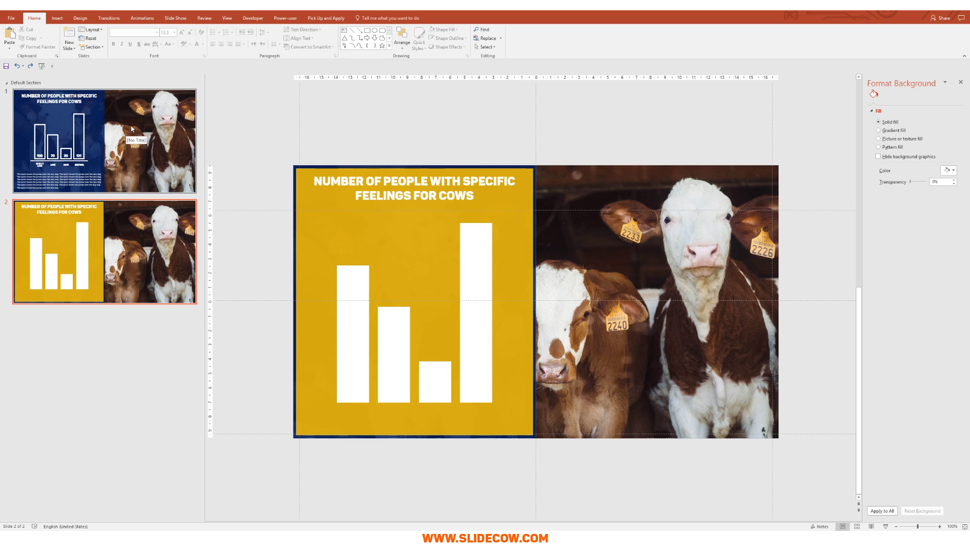
# - Compare with slide 1, then return to slide 2 and select the chart's plot area
pyautogui.click(132, 129)
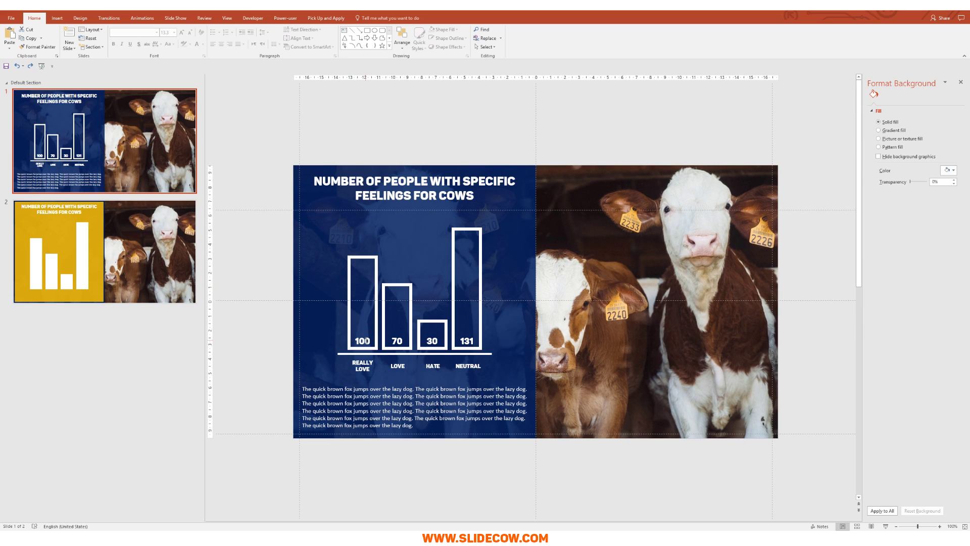
pyautogui.press('Down')
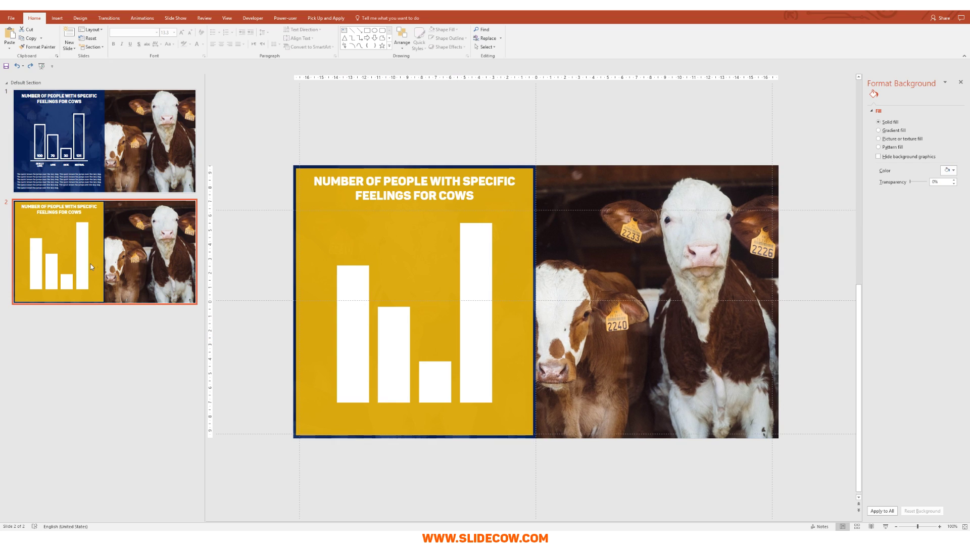
pyautogui.click(437, 261)
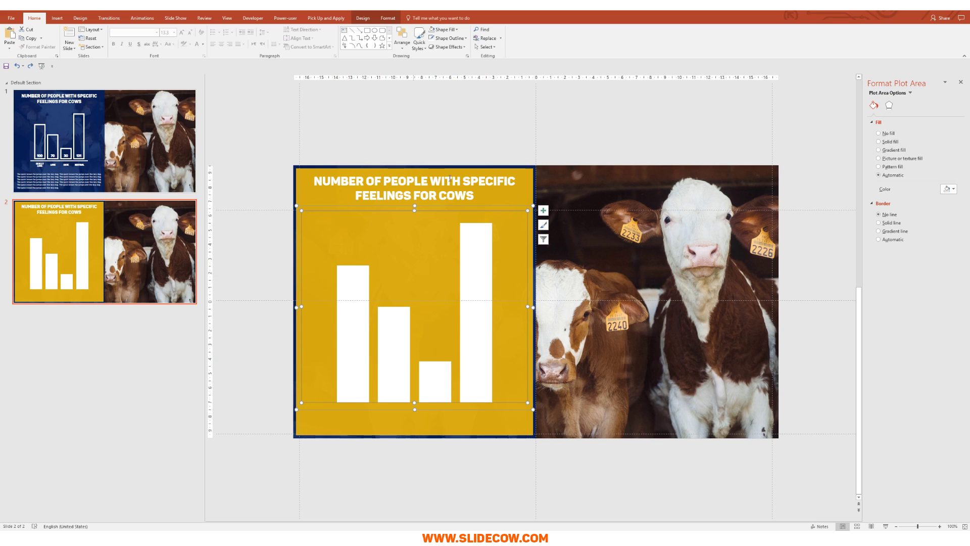
# - Preview Inside Base data labels (100, 70, 30, 131) under Add Chart Element > Data Labels
pyautogui.click(363, 19)
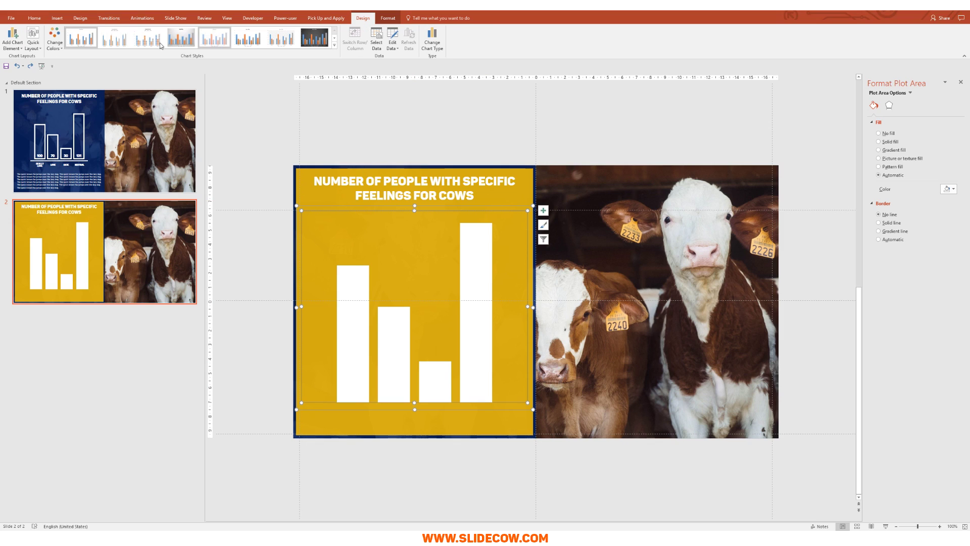
pyautogui.click(17, 48)
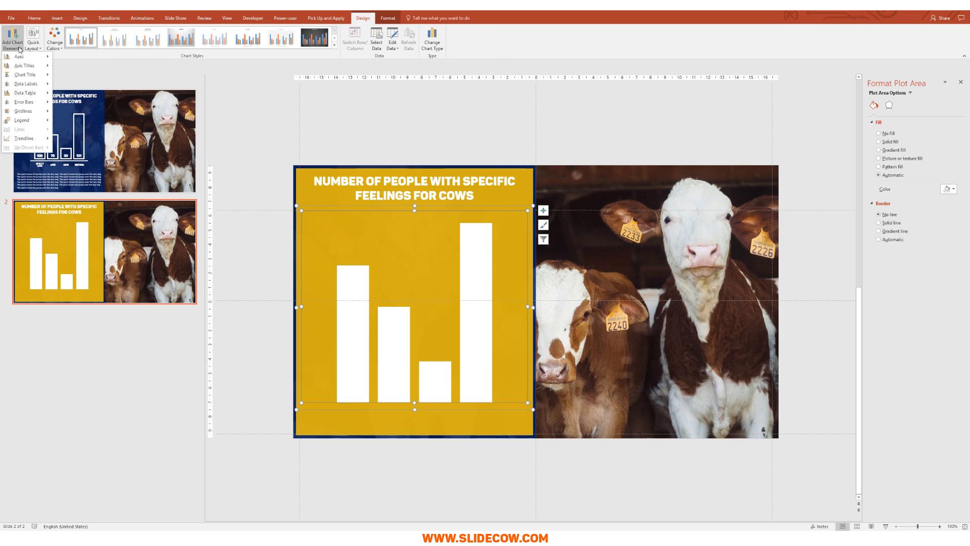
pyautogui.moveTo(37, 85)
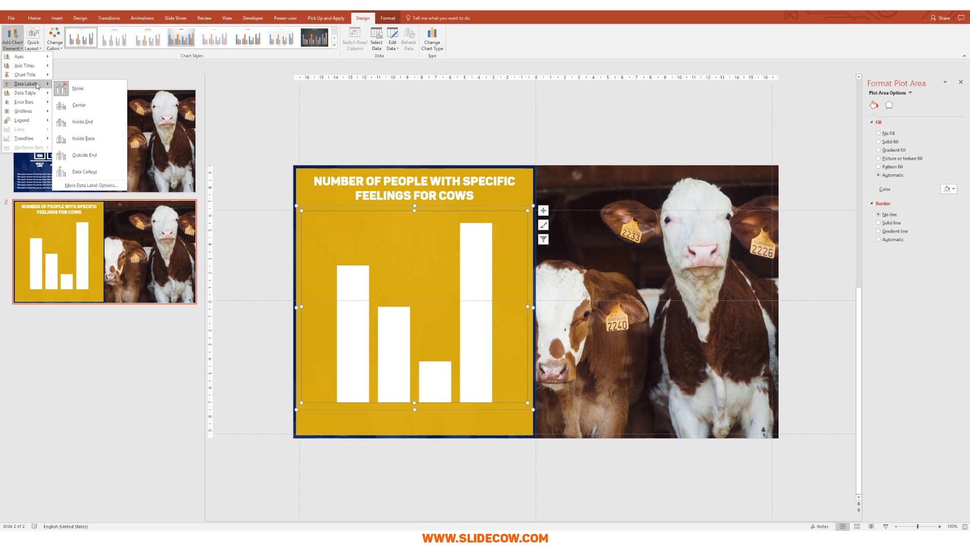
# - Place the bar value labels at Inside Base and select the 100 label
pyautogui.click(97, 143)
pyautogui.click(381, 461)
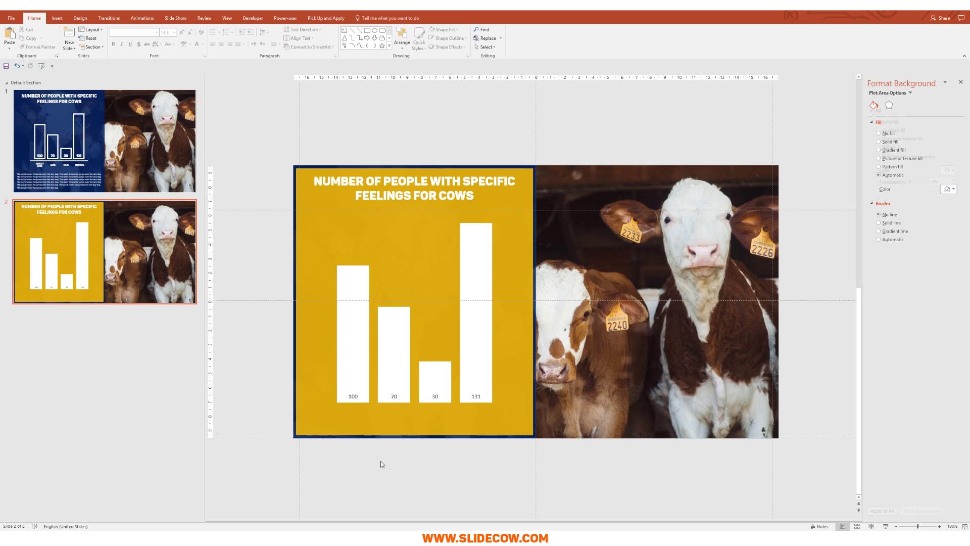
pyautogui.doubleClick(355, 397)
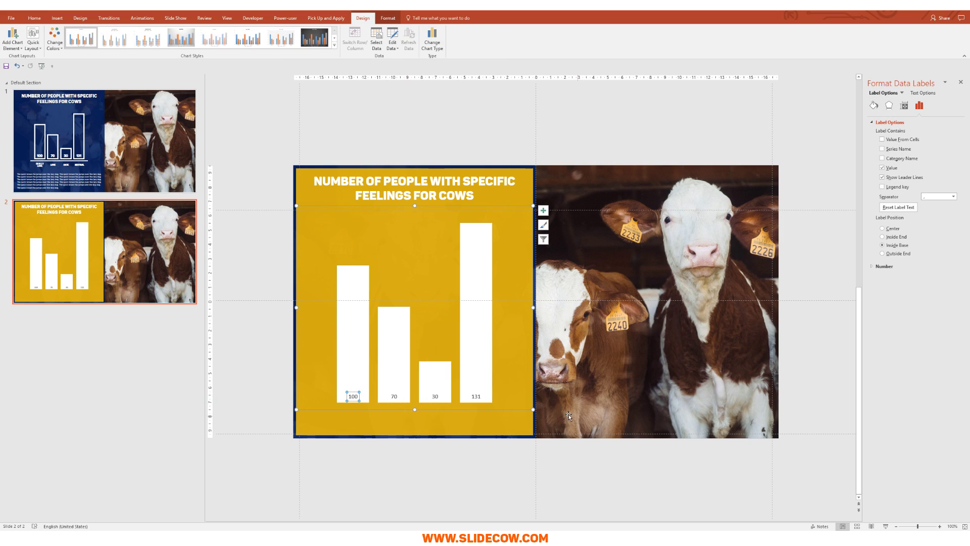
# - Style the 100 label black in Panton Black Caps at size 18
pyautogui.click(34, 17)
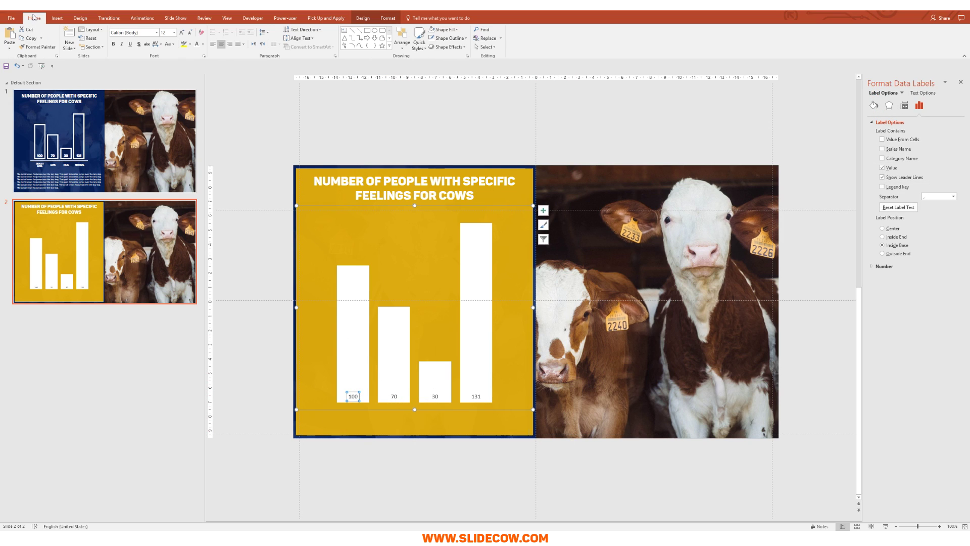
pyautogui.click(203, 44)
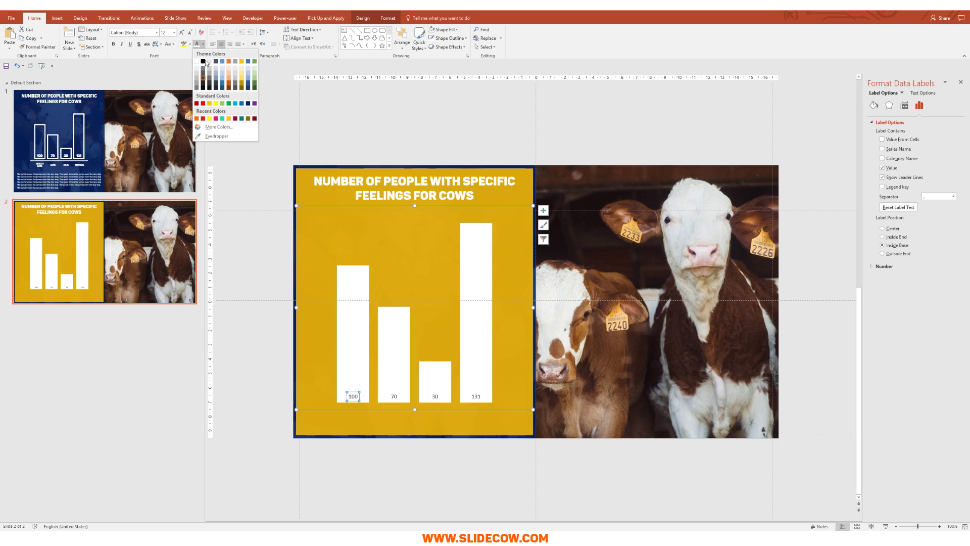
pyautogui.click(207, 72)
pyautogui.click(154, 34)
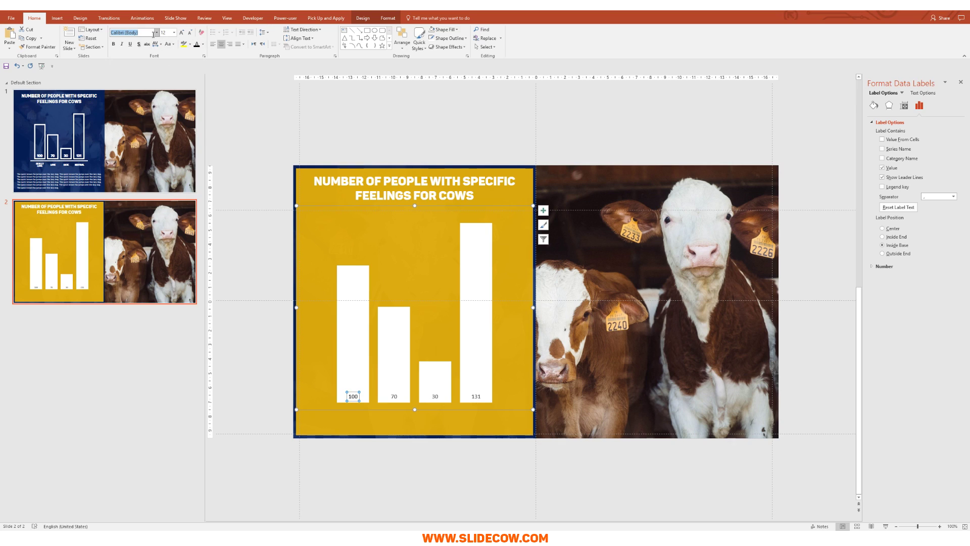
pyautogui.write('Panton Black Caps')
pyautogui.press('Return')
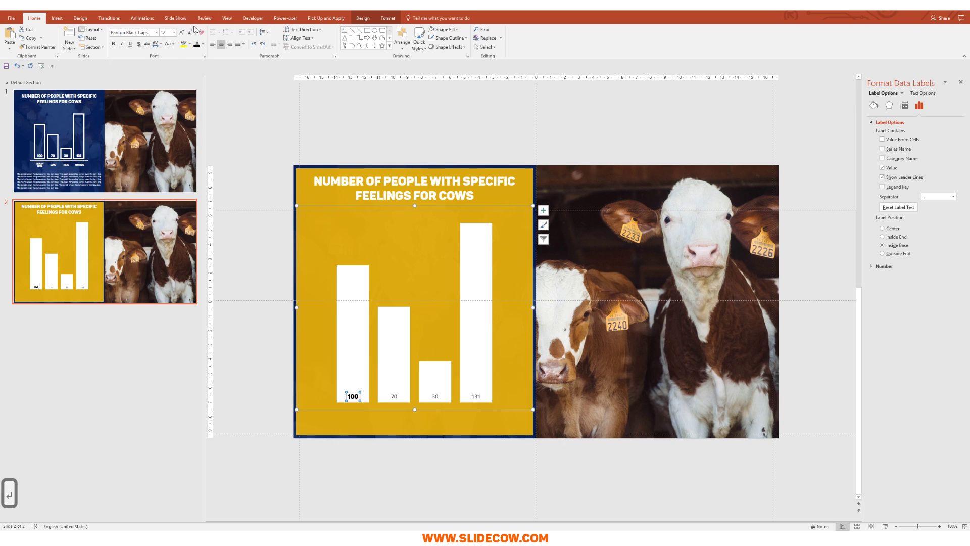
pyautogui.click(182, 32)
pyautogui.click(182, 32)
pyautogui.click(182, 32)
# - Copy the 100 label's formatting onto the 70, 30 and 131 labels with Format Painter
pyautogui.click(36, 46)
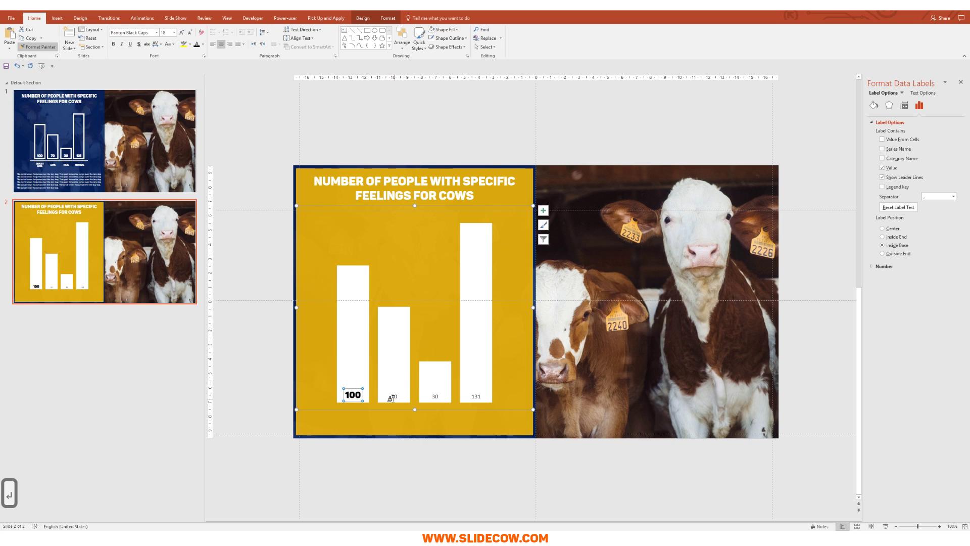
pyautogui.click(393, 397)
pyautogui.click(435, 396)
pyautogui.click(476, 397)
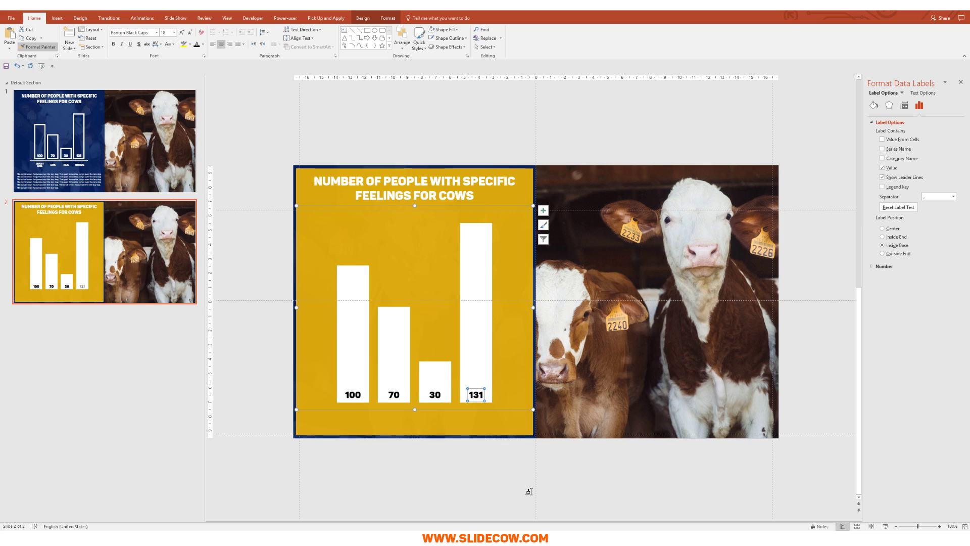
pyautogui.press('Escape')
pyautogui.press('Escape')
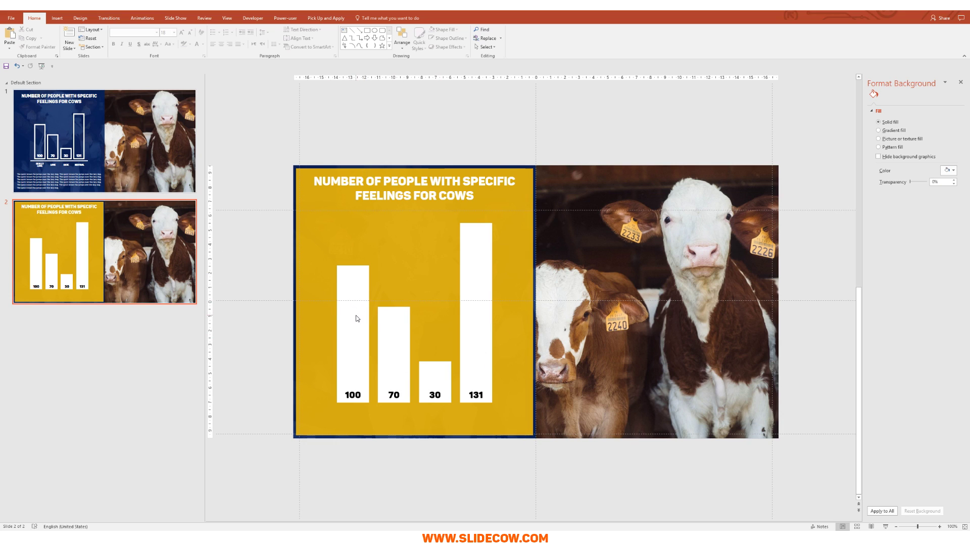
# - Cut the chart, paste it back as an Enhanced Metafile picture on the yellow panel, and ungroup it
pyautogui.moveTo(482, 364)
pyautogui.click(367, 312)
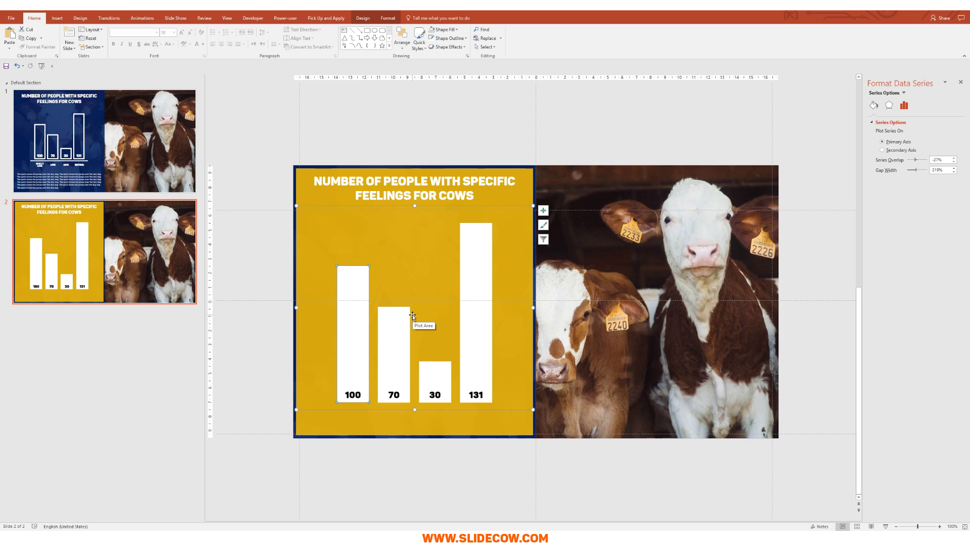
pyautogui.hotkey('ctrl', 'x')
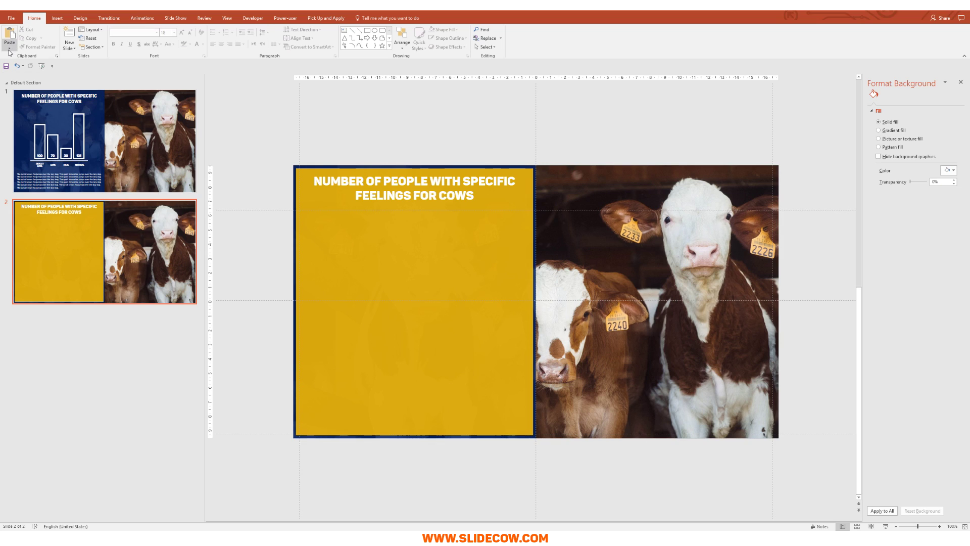
pyautogui.click(10, 50)
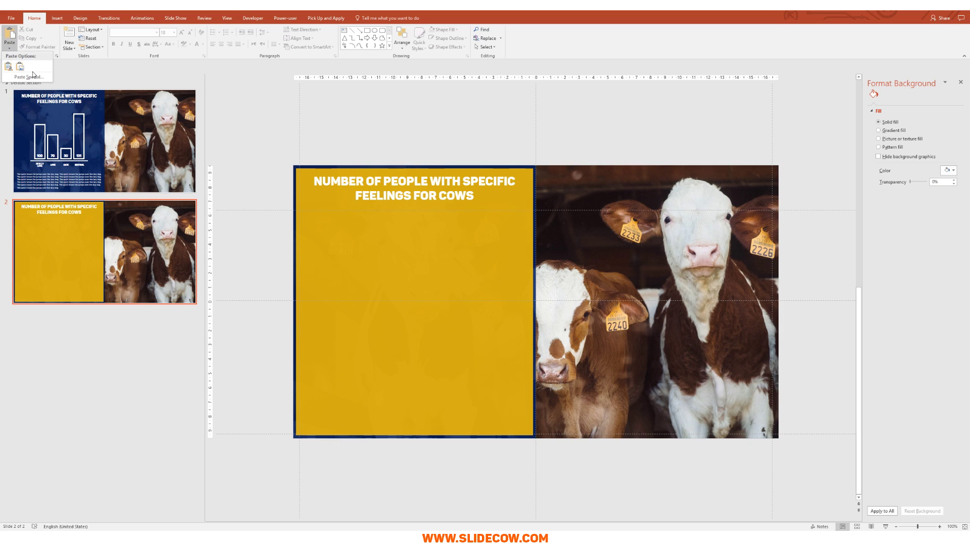
pyautogui.click(31, 76)
pyautogui.scroll(-1, 473, 262)
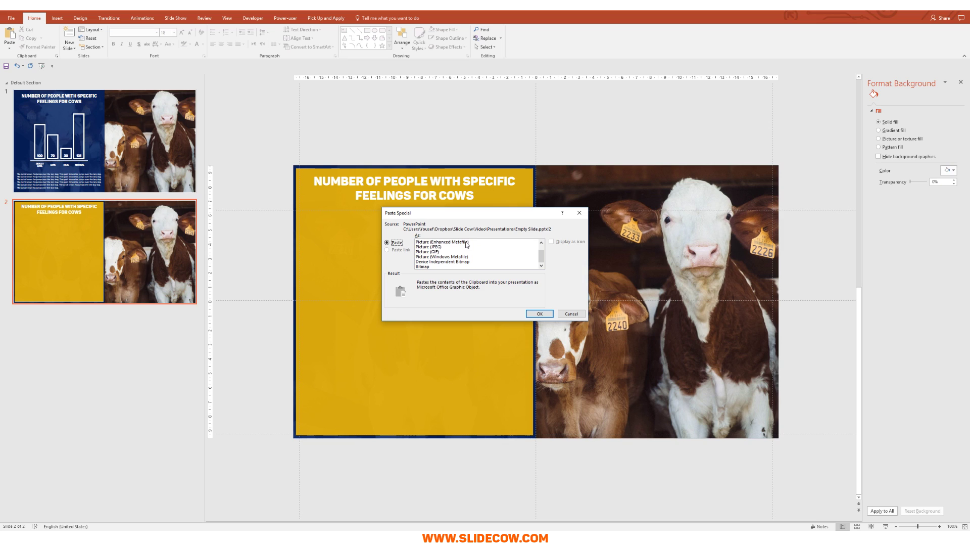
pyautogui.doubleClick(466, 243)
pyautogui.moveTo(528, 322); pyautogui.dragTo(405, 322)
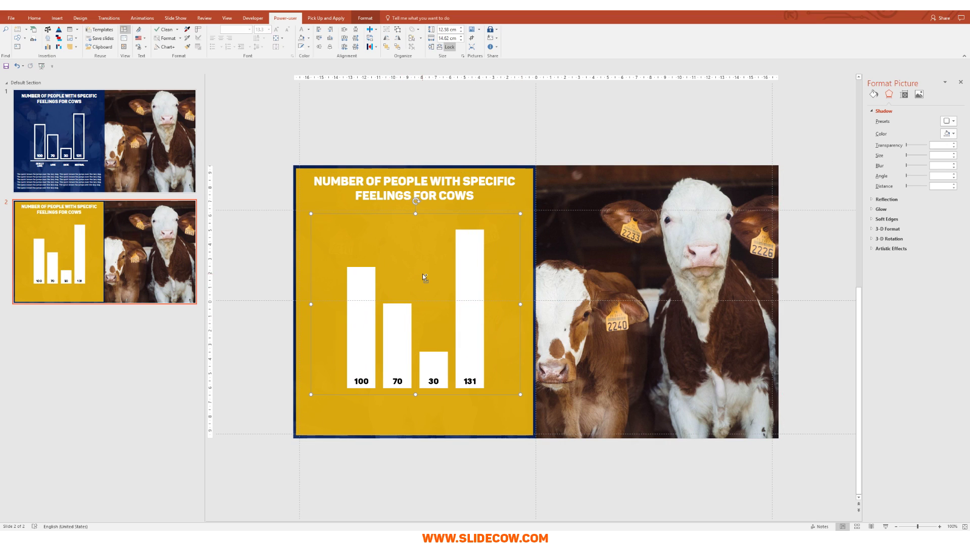
pyautogui.hotkey('ctrl', 'shift', 'g')
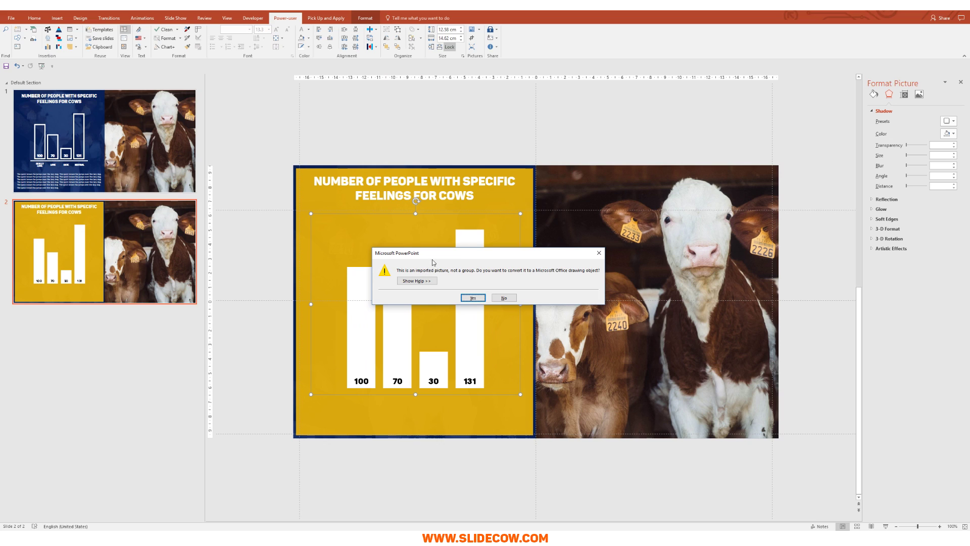
# - Convert the chart picture to a drawing object and delete its background shape
pyautogui.click(474, 298)
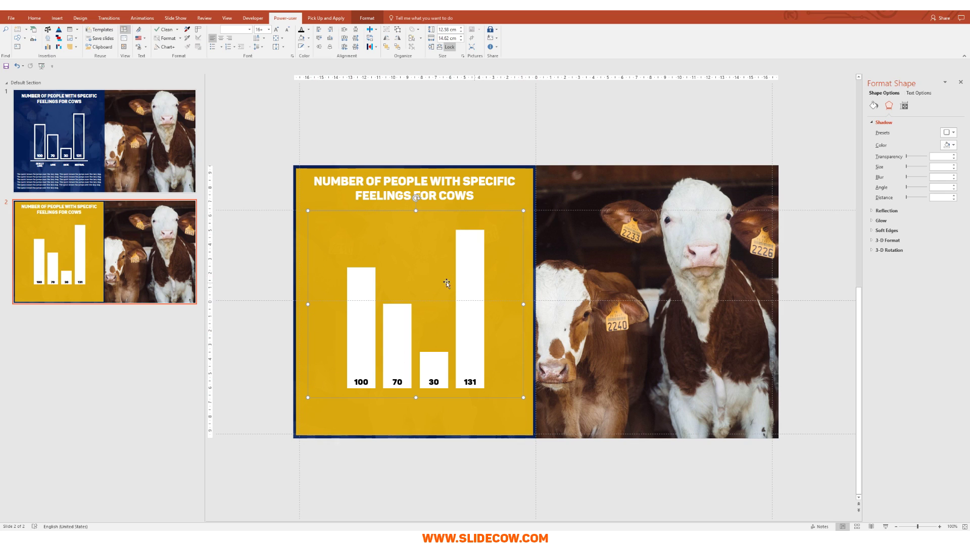
pyautogui.click(327, 225)
pyautogui.press('Delete')
# - Enlarge and reposition the bars-and-labels group, then ungroup it
pyautogui.click(354, 302)
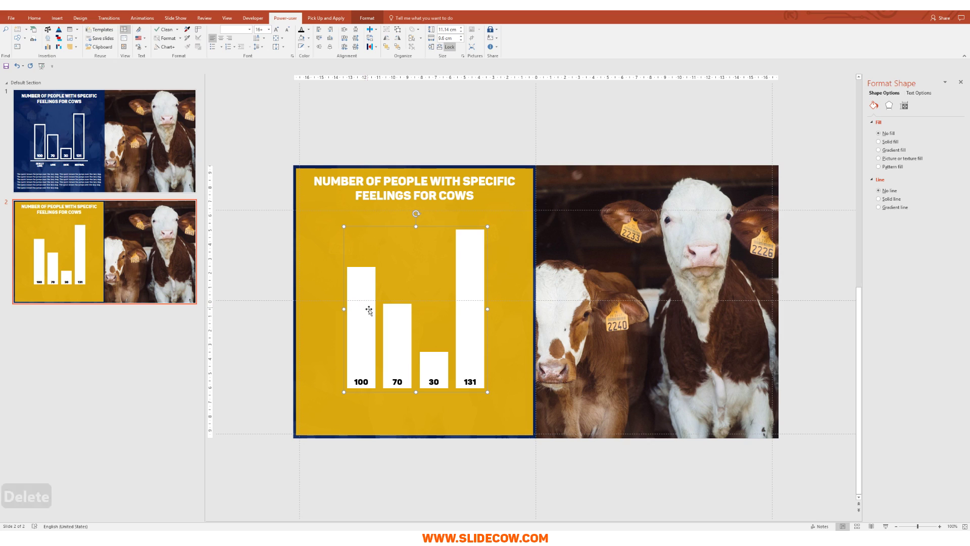
pyautogui.moveTo(344, 392); pyautogui.dragTo(331, 406)
pyautogui.moveTo(359, 338); pyautogui.dragTo(365, 330)
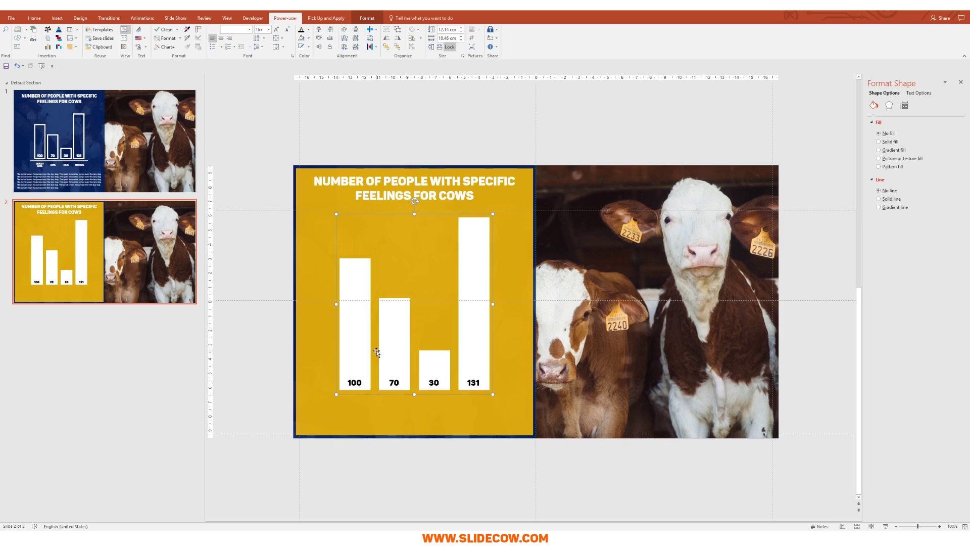
pyautogui.hotkey('ctrl', 'shift', 'g')
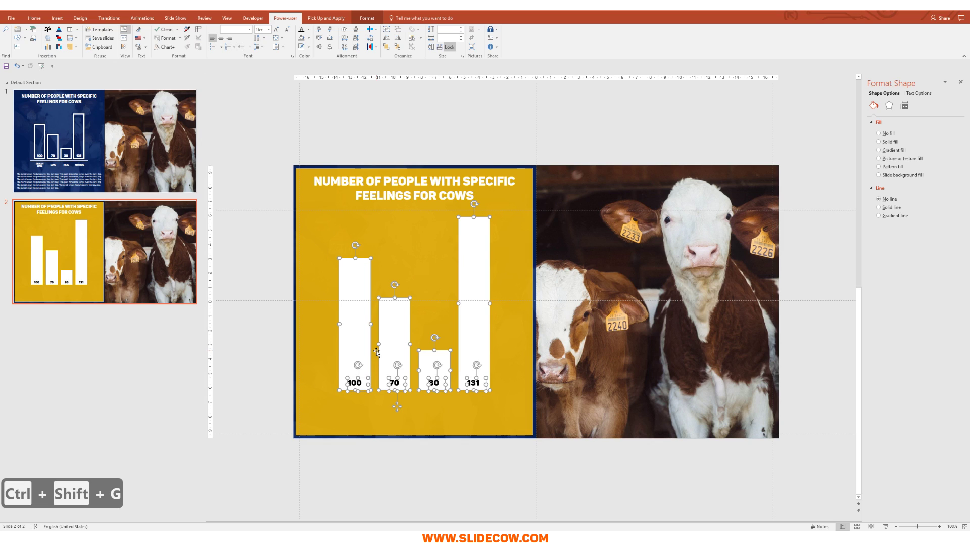
# - Give the four bars no fill and a white 6 pt outline
pyautogui.press('Escape')
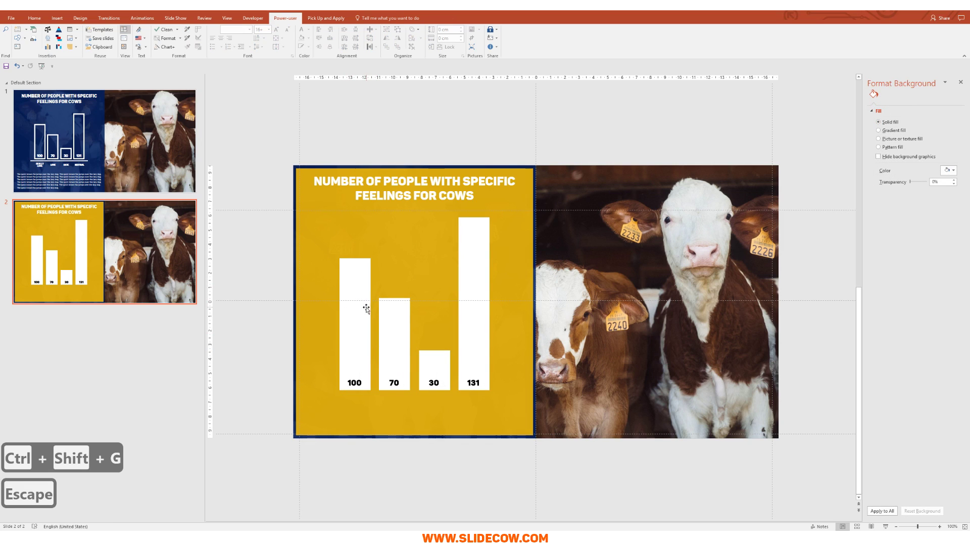
pyautogui.click(365, 309)
pyautogui.keyDown('shift'); pyautogui.click(407, 327); pyautogui.keyUp('shift')
pyautogui.keyDown('shift'); pyautogui.click(442, 368); pyautogui.keyUp('shift')
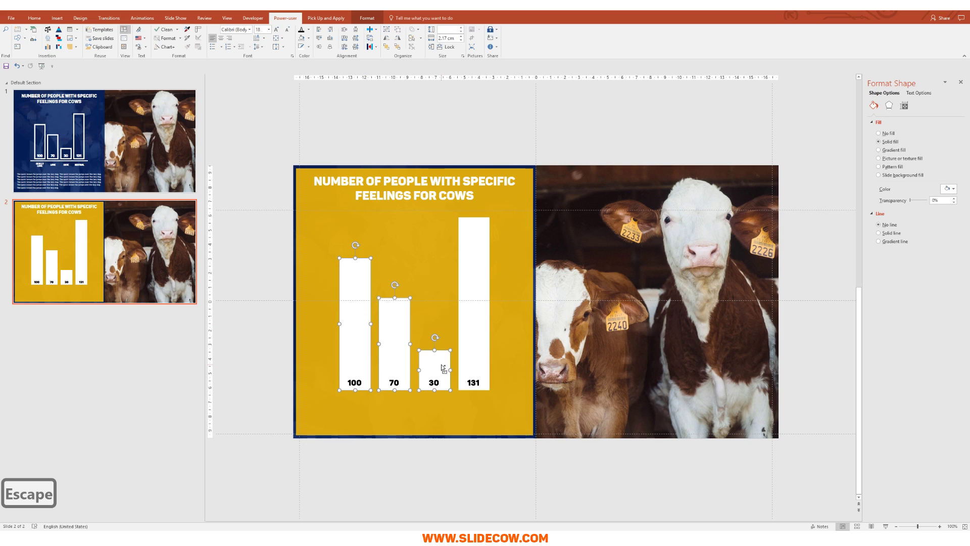
pyautogui.keyDown('shift'); pyautogui.click(480, 338); pyautogui.keyUp('shift')
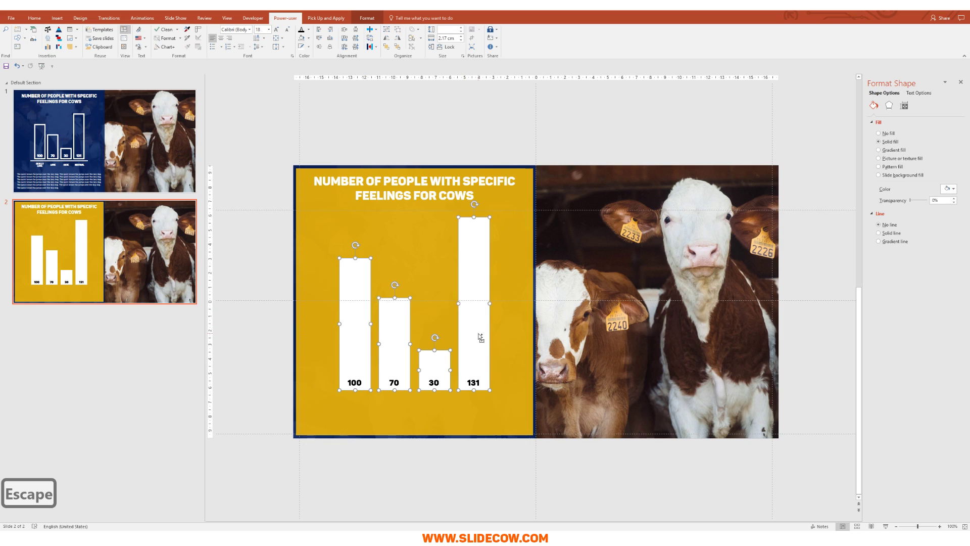
pyautogui.click(368, 19)
pyautogui.click(284, 31)
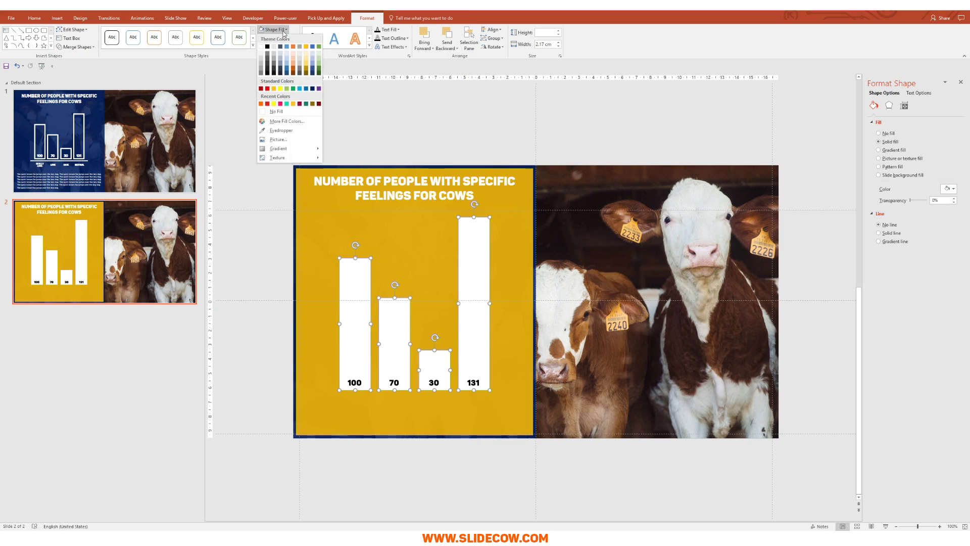
pyautogui.click(276, 111)
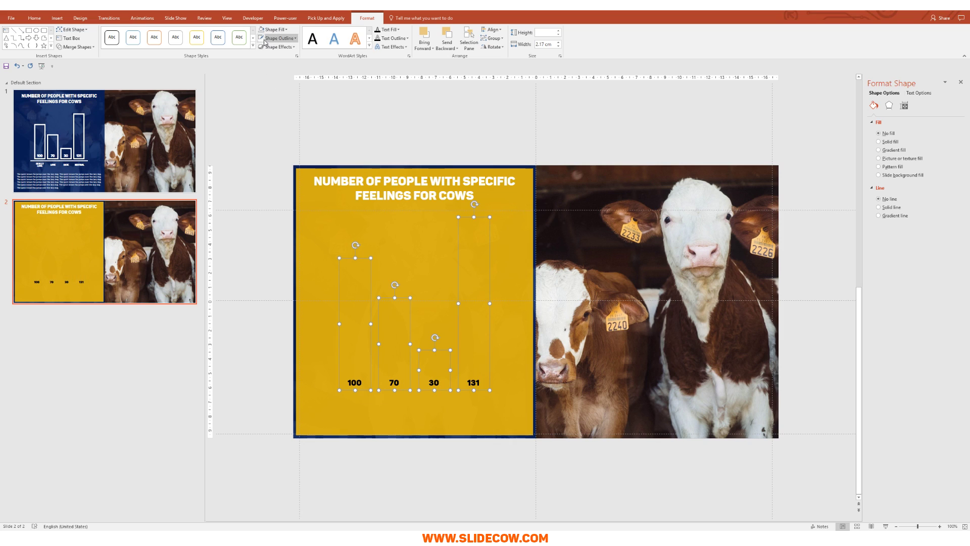
pyautogui.click(262, 38)
pyautogui.click(281, 39)
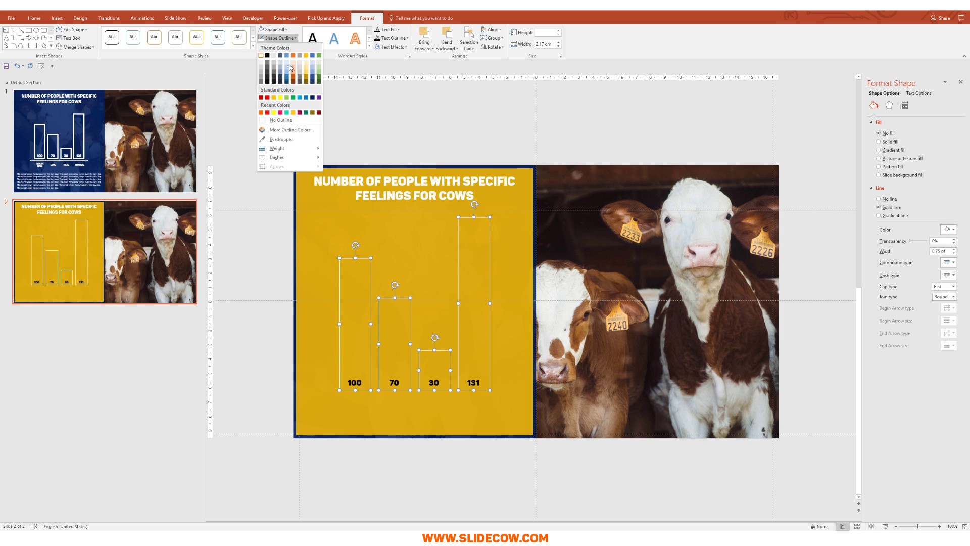
pyautogui.moveTo(283, 148)
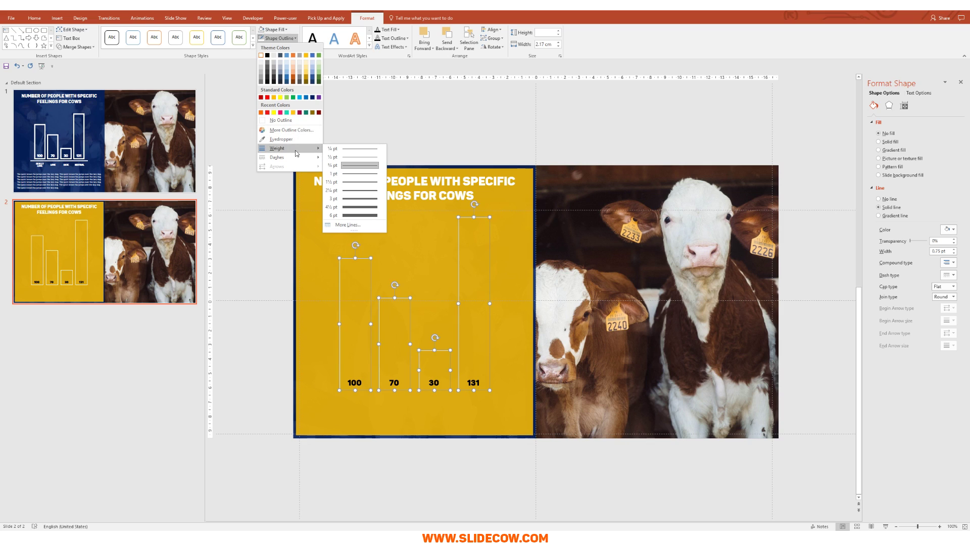
pyautogui.click(362, 216)
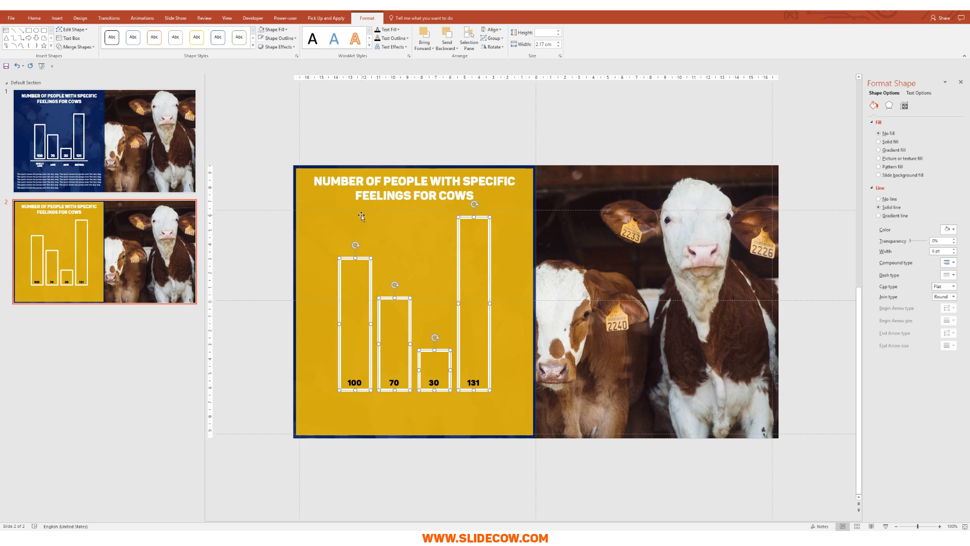
# - Group all bars and labels and reposition the group on the panel beneath the title
pyautogui.moveTo(271, 205); pyautogui.dragTo(520, 424)
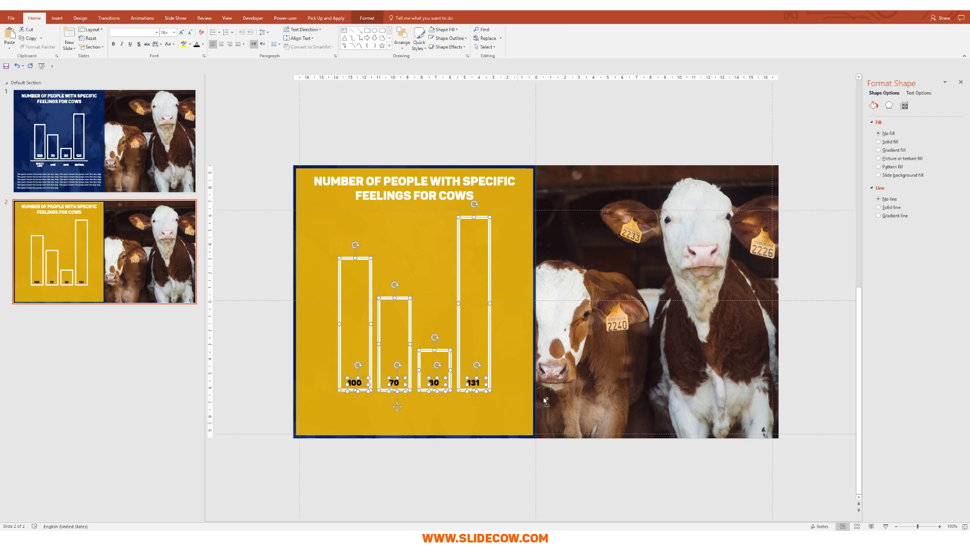
pyautogui.hotkey('ctrl', 'g')
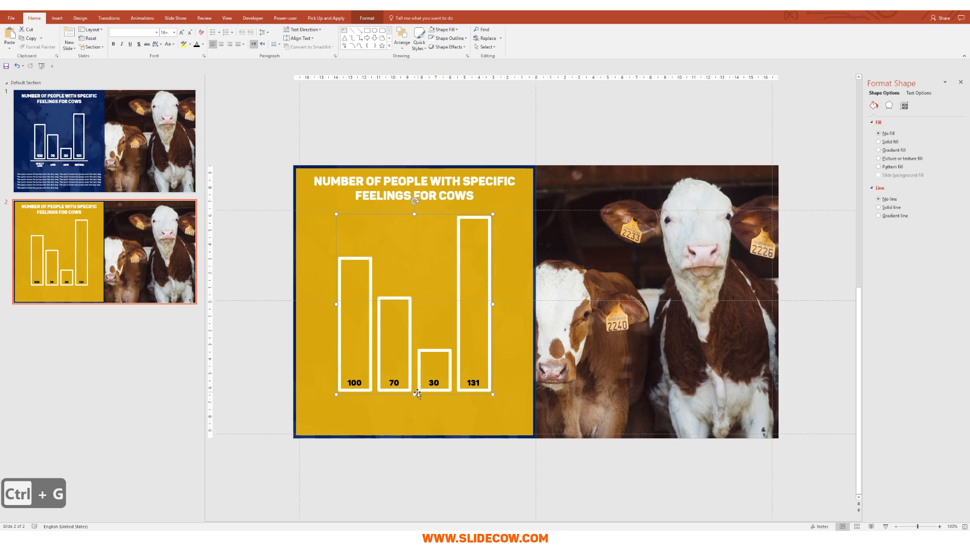
pyautogui.moveTo(416, 389); pyautogui.dragTo(417, 363)
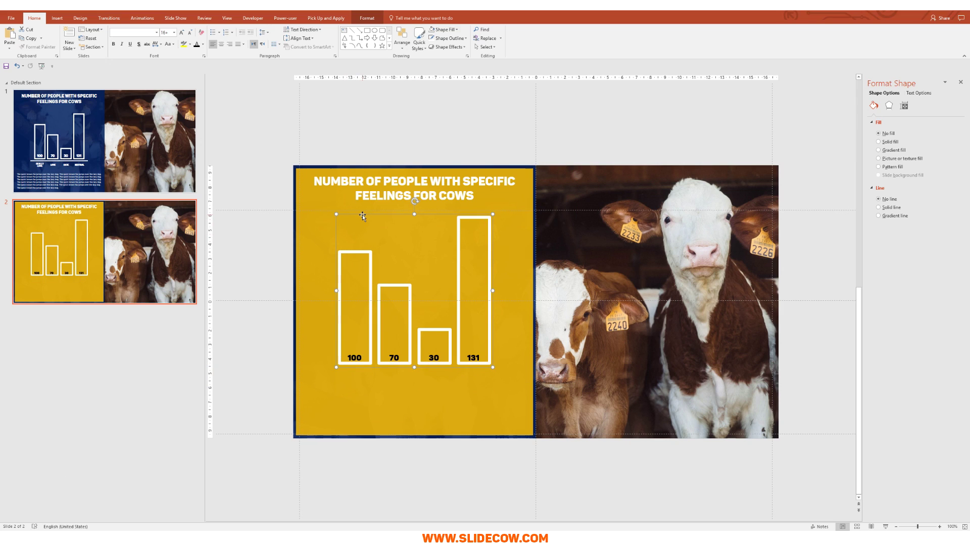
pyautogui.moveTo(362, 215); pyautogui.dragTo(363, 213)
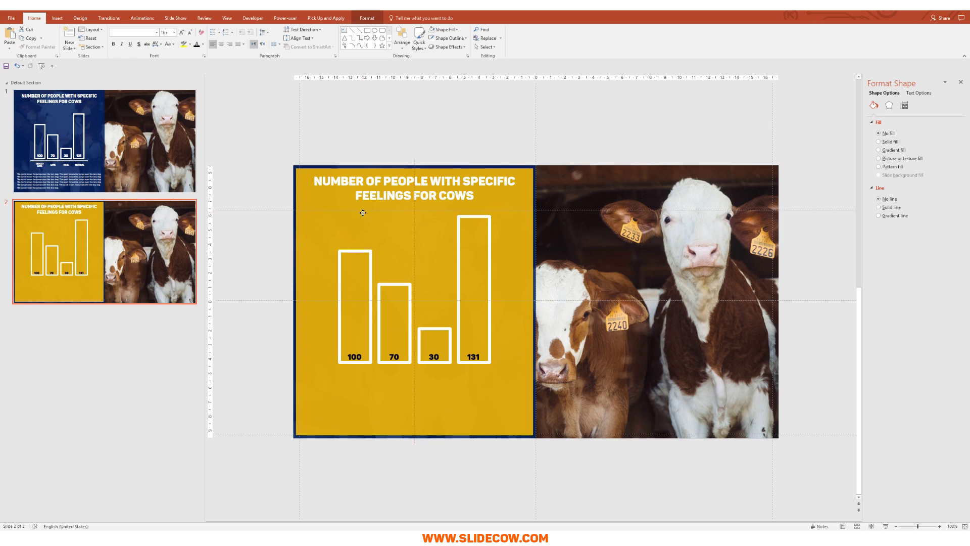
pyautogui.click(239, 357)
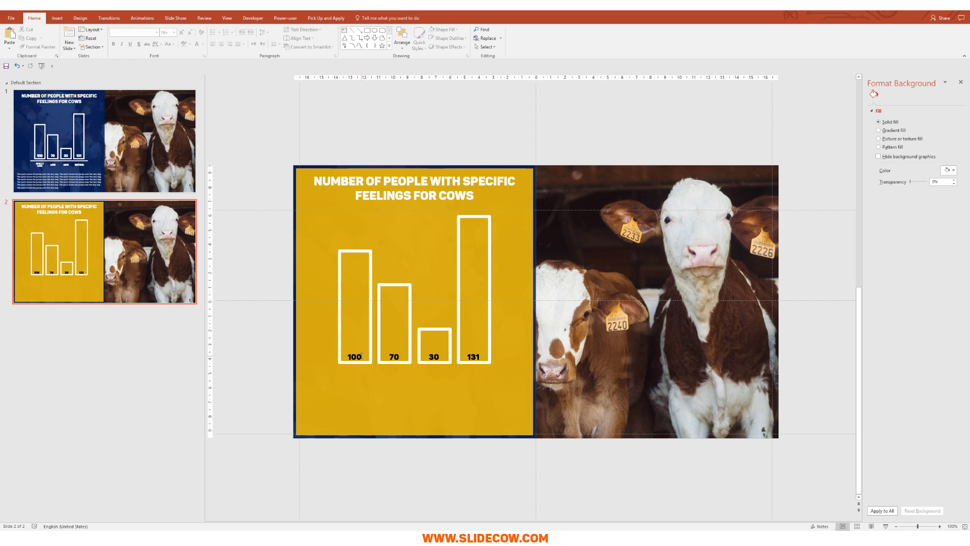
# - Make the 100 label white and centre it across its bar's width
pyautogui.click(353, 357)
pyautogui.click(353, 357)
pyautogui.press('Escape')
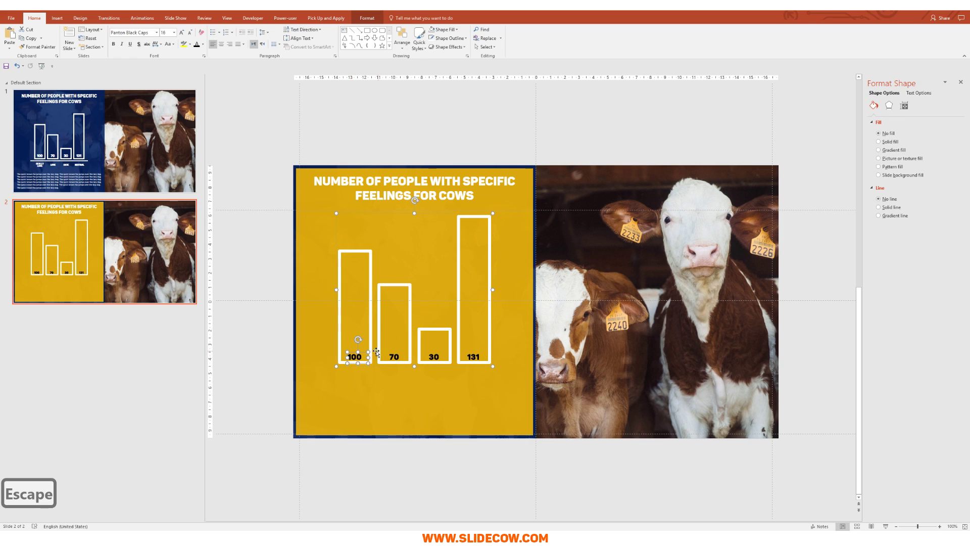
pyautogui.keyDown('ctrl'); pyautogui.scroll(10, 516, 364); pyautogui.keyUp('ctrl')
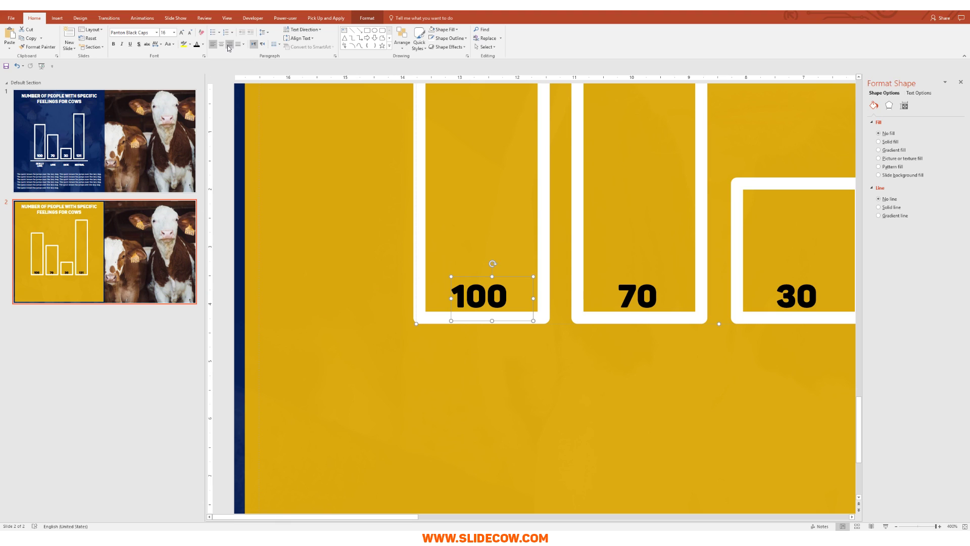
pyautogui.click(203, 44)
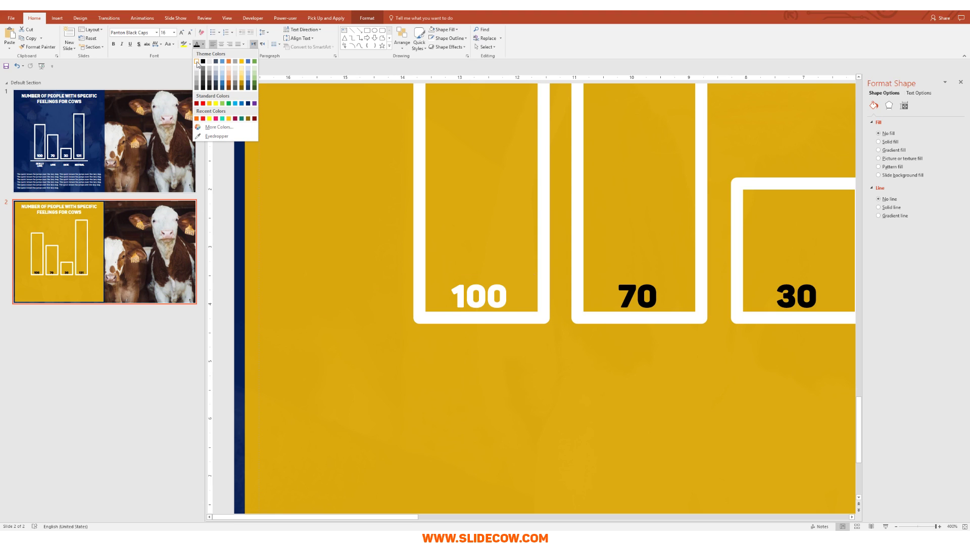
pyautogui.click(197, 62)
pyautogui.moveTo(448, 298); pyautogui.dragTo(419, 298)
pyautogui.moveTo(509, 296); pyautogui.dragTo(542, 296)
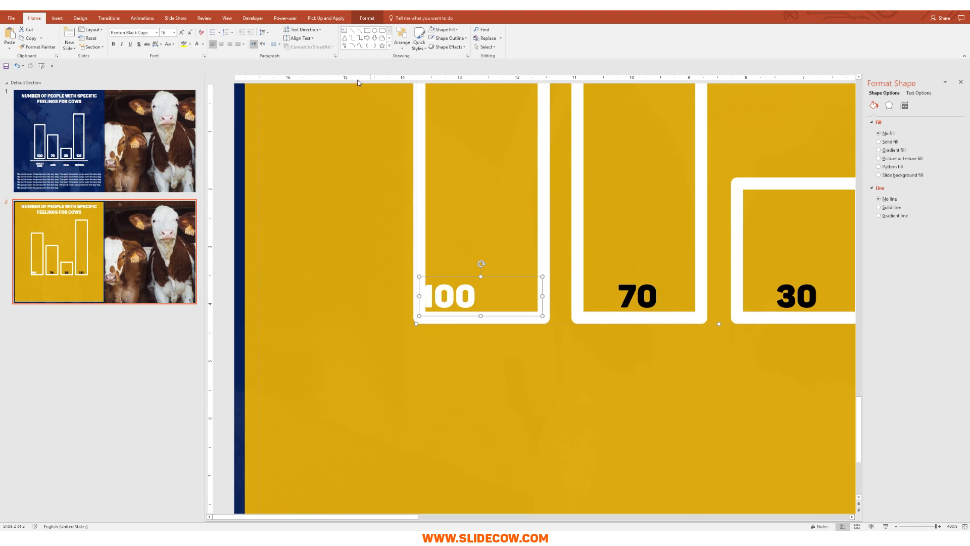
pyautogui.click(221, 43)
pyautogui.scroll(-5, 644, 293)
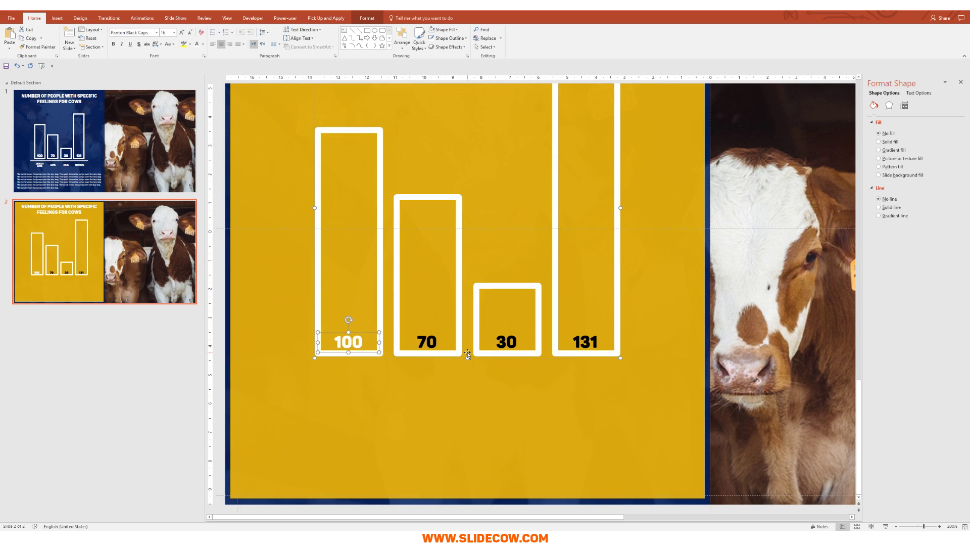
pyautogui.press('Escape')
pyautogui.press('Escape')
# - Stretch the 70, 30 and 131 label boxes to match their bars' widths
pyautogui.click(450, 346)
pyautogui.scroll(5, 451, 347)
pyautogui.moveTo(502, 299); pyautogui.dragTo(468, 299)
pyautogui.click(678, 299)
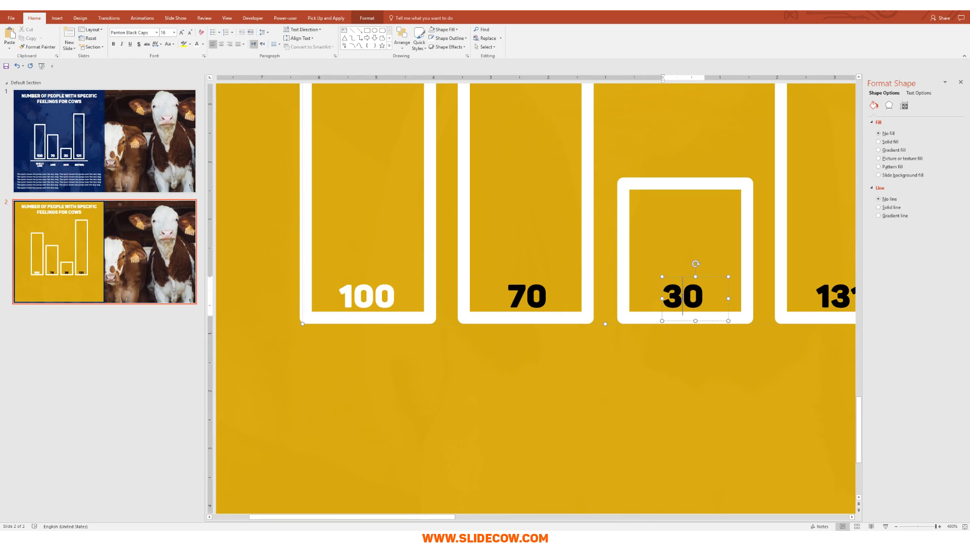
pyautogui.press('Escape')
pyautogui.moveTo(661, 300); pyautogui.dragTo(621, 300)
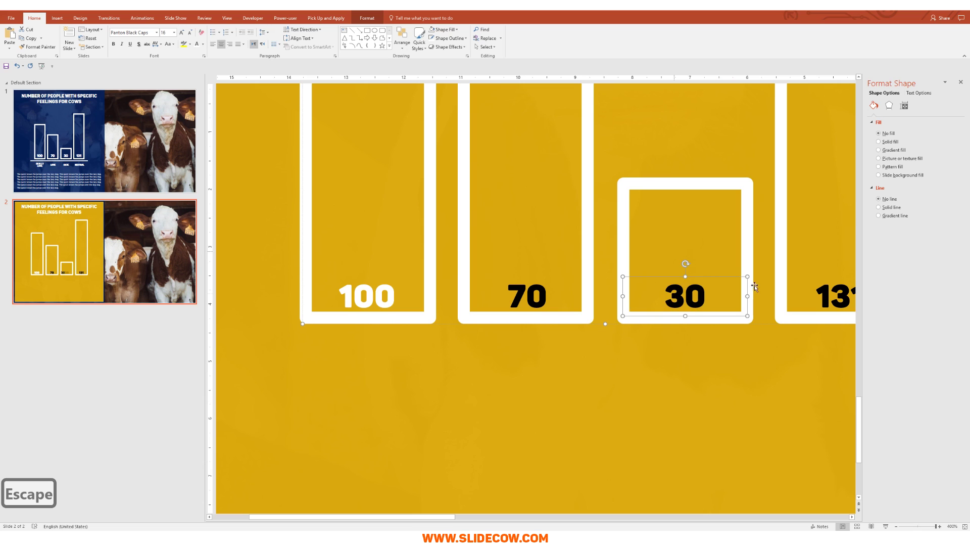
pyautogui.click(834, 298)
pyautogui.scroll(-5, 789, 303)
pyautogui.scroll(-3, 790, 302)
pyautogui.moveTo(522, 344); pyautogui.dragTo(503, 344)
pyautogui.scroll(-3, 459, 383)
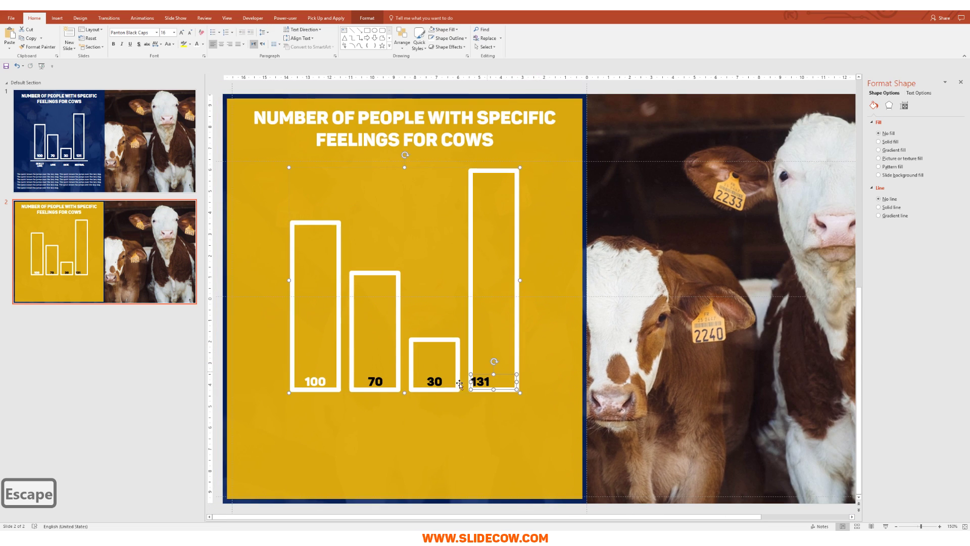
# - Set the 70, 30 and 131 labels' font colour to white
pyautogui.keyDown('shift'); pyautogui.click(434, 381); pyautogui.keyUp('shift')
pyautogui.keyDown('shift'); pyautogui.click(375, 381); pyautogui.keyUp('shift')
pyautogui.click(197, 44)
pyautogui.click(203, 44)
pyautogui.press('Escape')
pyautogui.press('Escape')
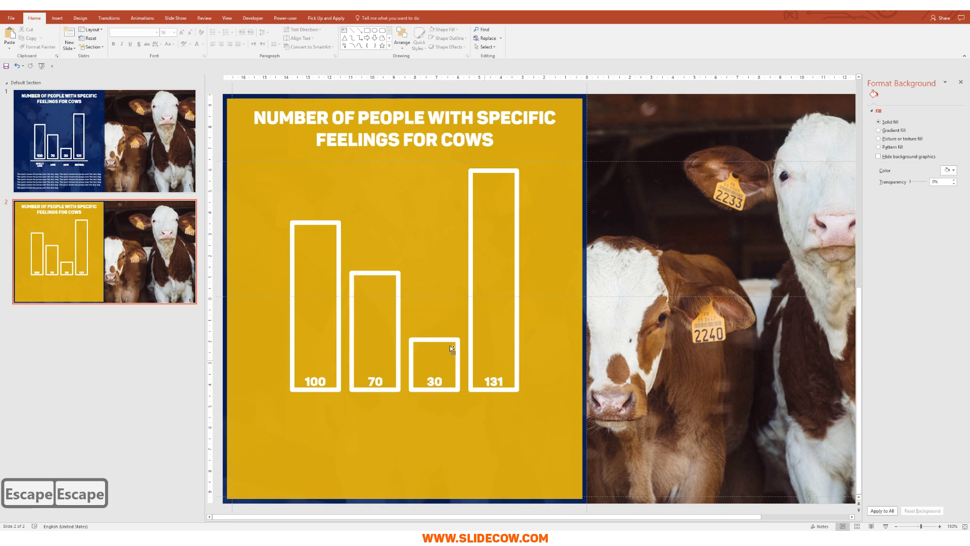
pyautogui.scroll(-2, 450, 344)
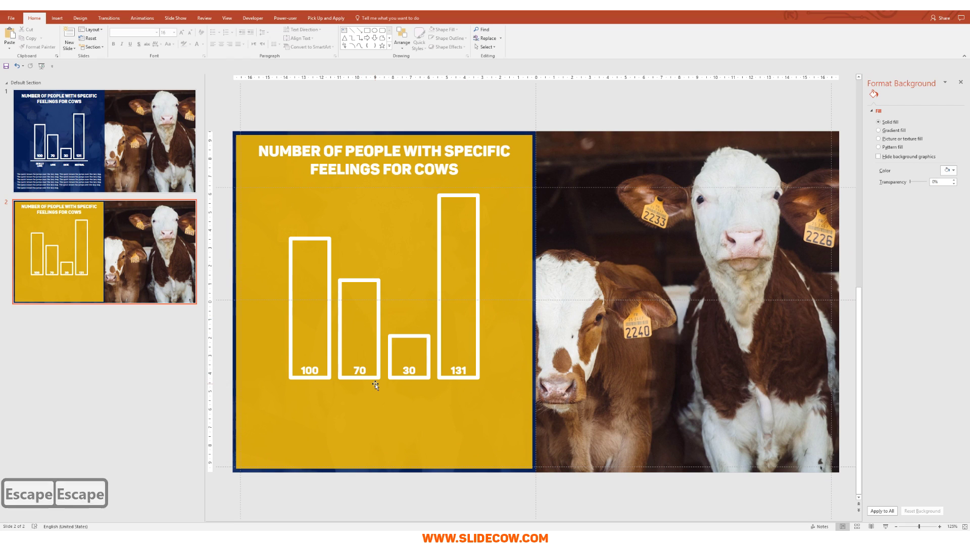
pyautogui.scroll(-2, 381, 384)
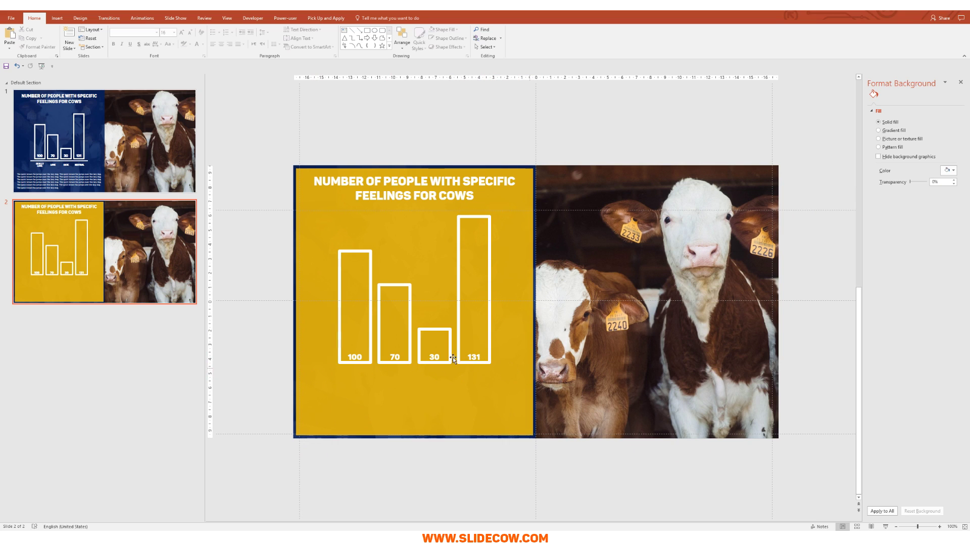
# - Draw a long, thin rectangle just beneath the four bars
pyautogui.click(62, 22)
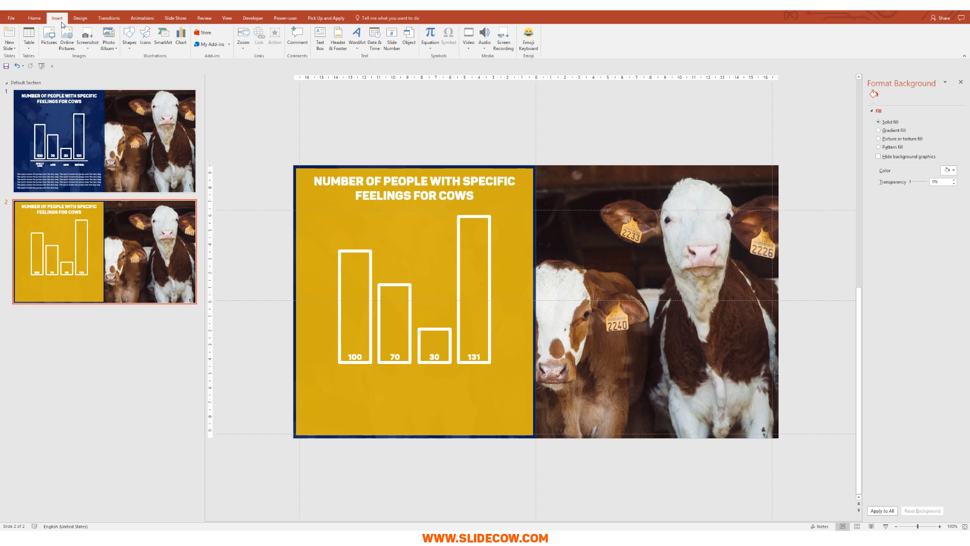
pyautogui.click(129, 37)
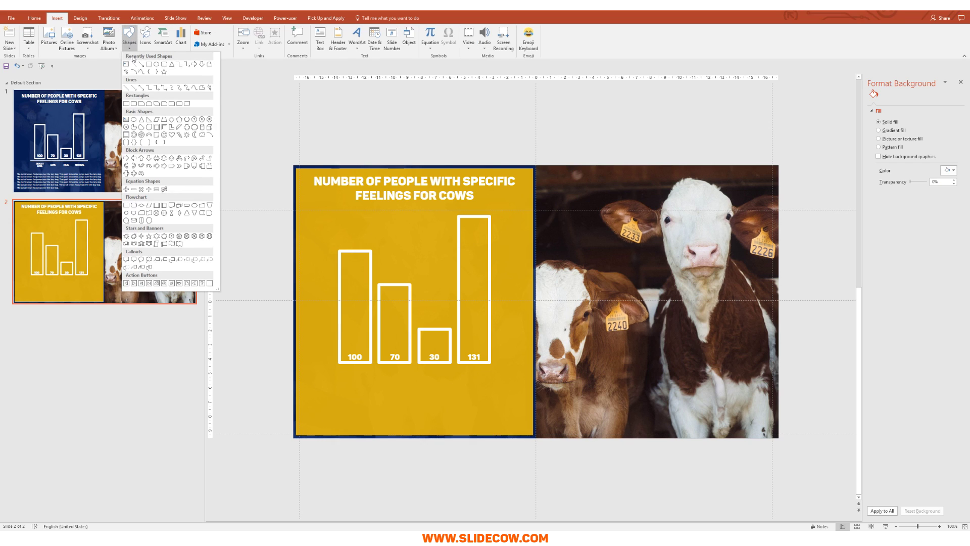
pyautogui.click(127, 104)
pyautogui.moveTo(321, 370); pyautogui.dragTo(508, 374)
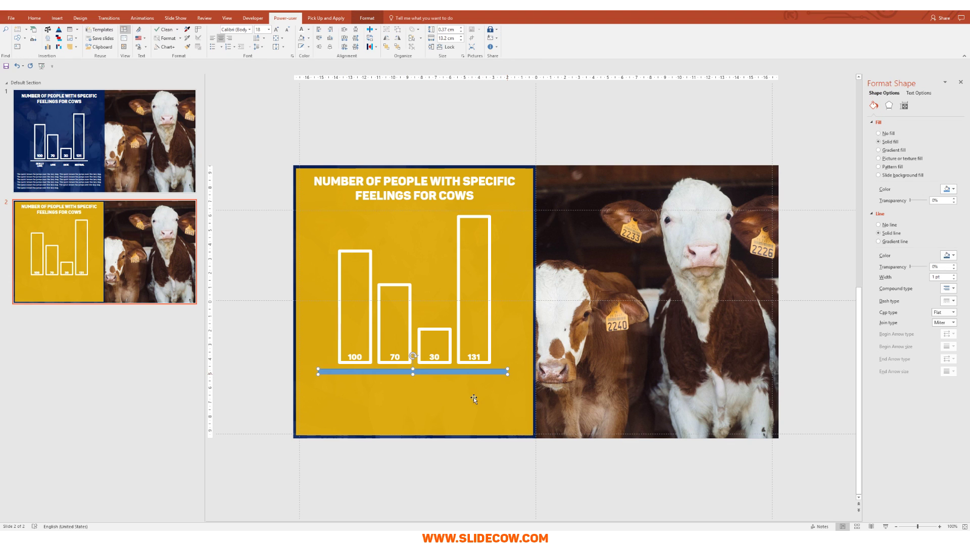
pyautogui.scroll(3, 474, 396)
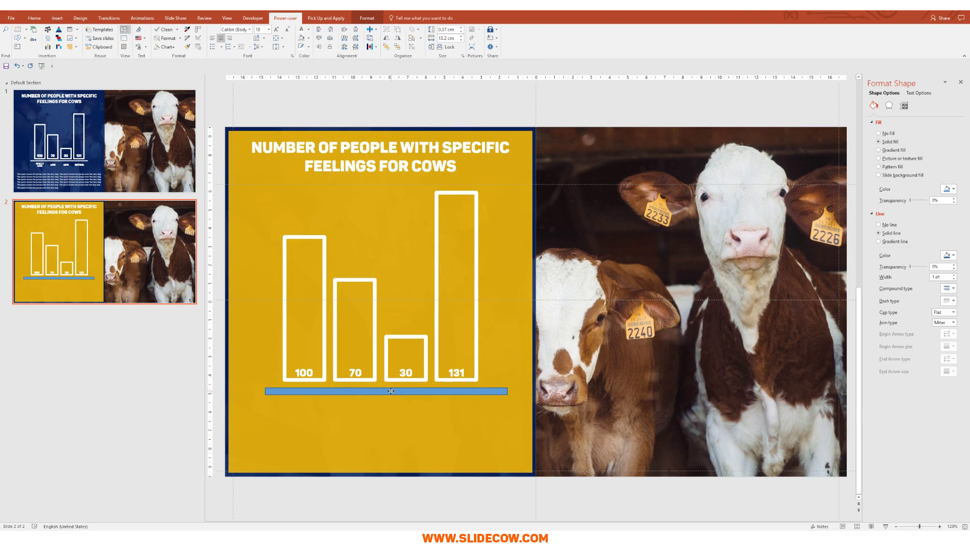
pyautogui.click(390, 390)
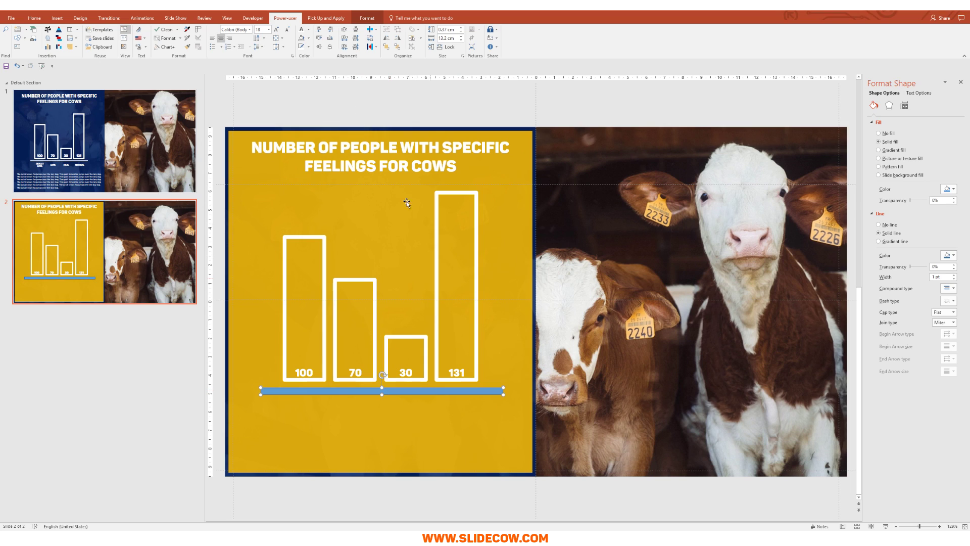
pyautogui.hotkey('shift', 'Down')
pyautogui.hotkey('shift', 'Down')
pyautogui.hotkey('shift', 'Down')
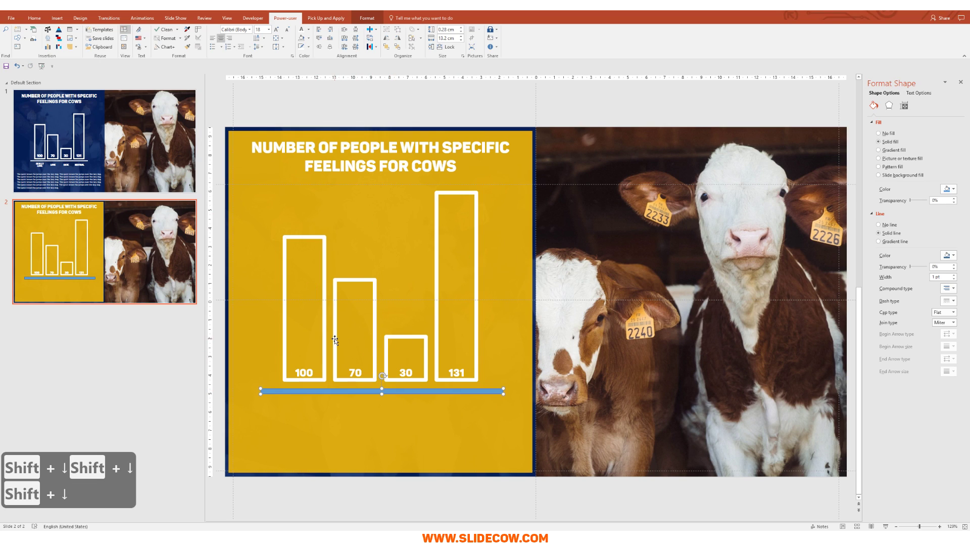
pyautogui.hotkey('shift', 'Down')
pyautogui.hotkey('shift', 'Down')
pyautogui.hotkey('shift', 'Down')
pyautogui.hotkey('shift', 'Down')
pyautogui.hotkey('shift', 'Down')
pyautogui.hotkey('shift', 'Down')
pyautogui.hotkey('shift', 'Down')
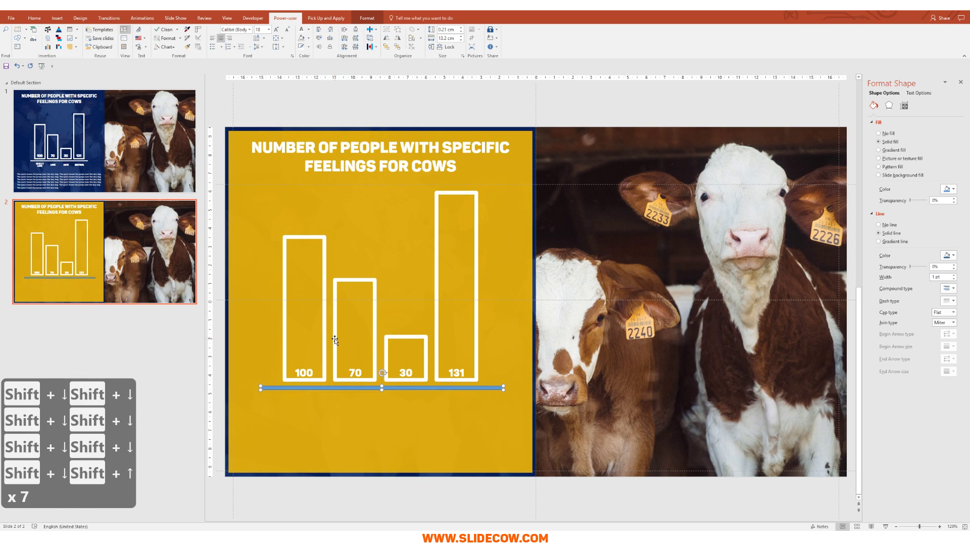
pyautogui.press('Down')
pyautogui.press('Down')
pyautogui.press('Down')
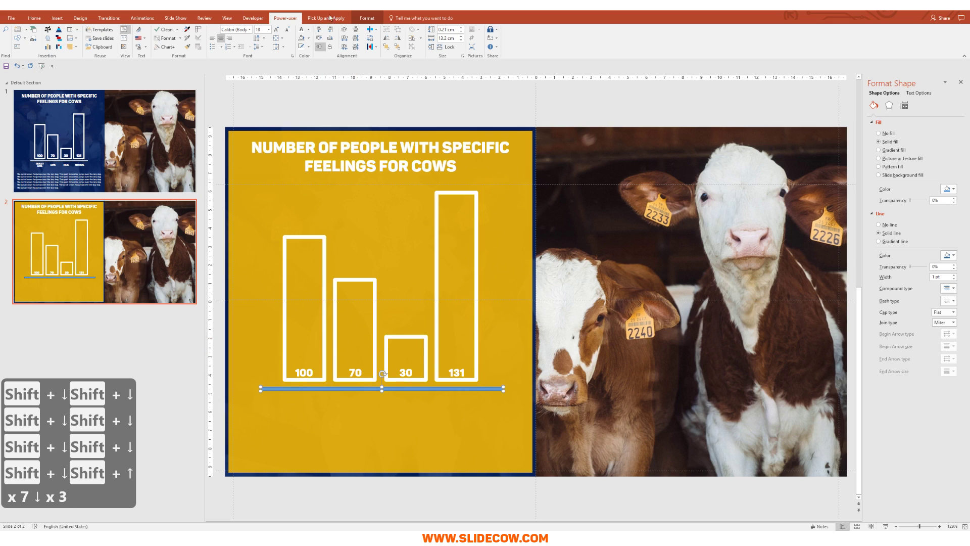
# - Fill the baseline rectangle with white
pyautogui.click(367, 18)
pyautogui.click(273, 30)
pyautogui.click(263, 47)
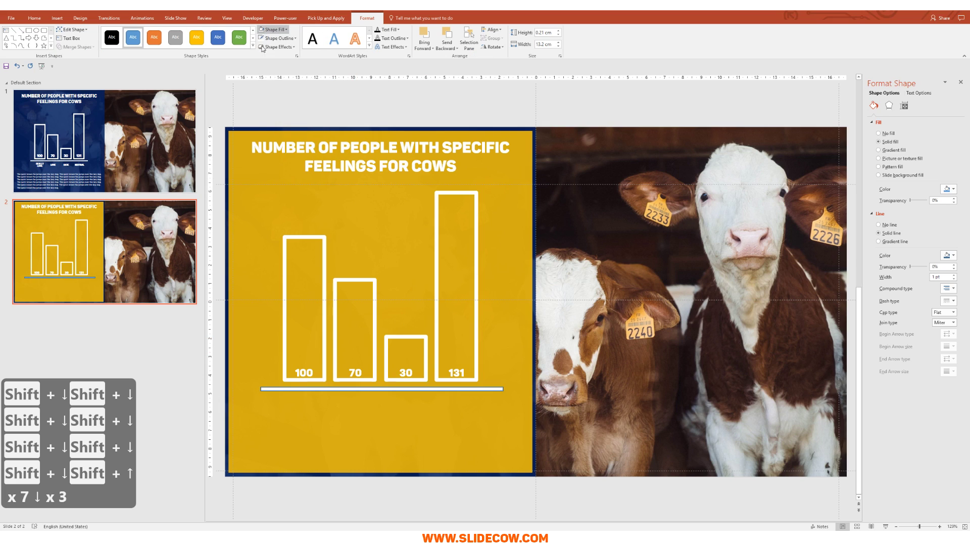
pyautogui.click(273, 30)
pyautogui.press('Escape')
pyautogui.press('Escape')
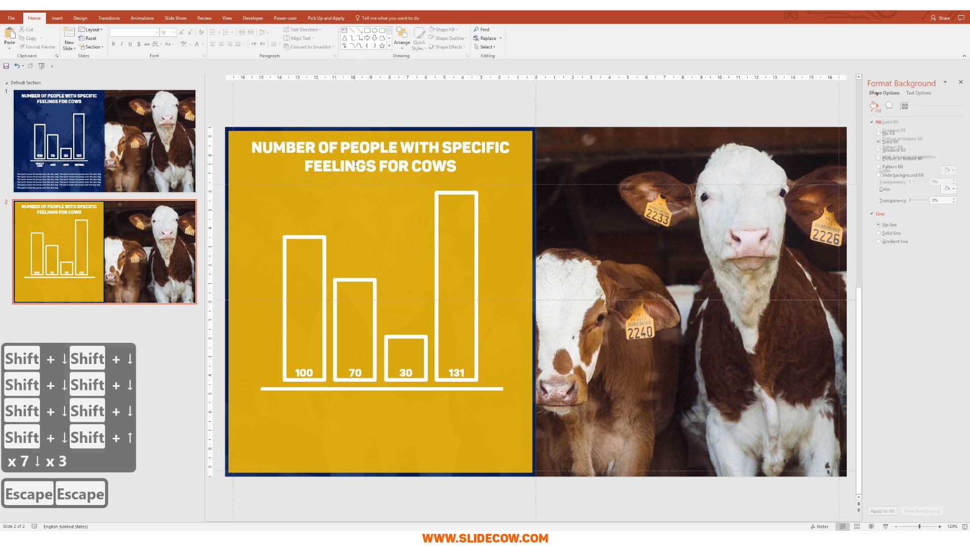
# - Compare slide 2 with the original layout on slide 1, then return to slide 2
pyautogui.press('Escape')
pyautogui.press('Escape')
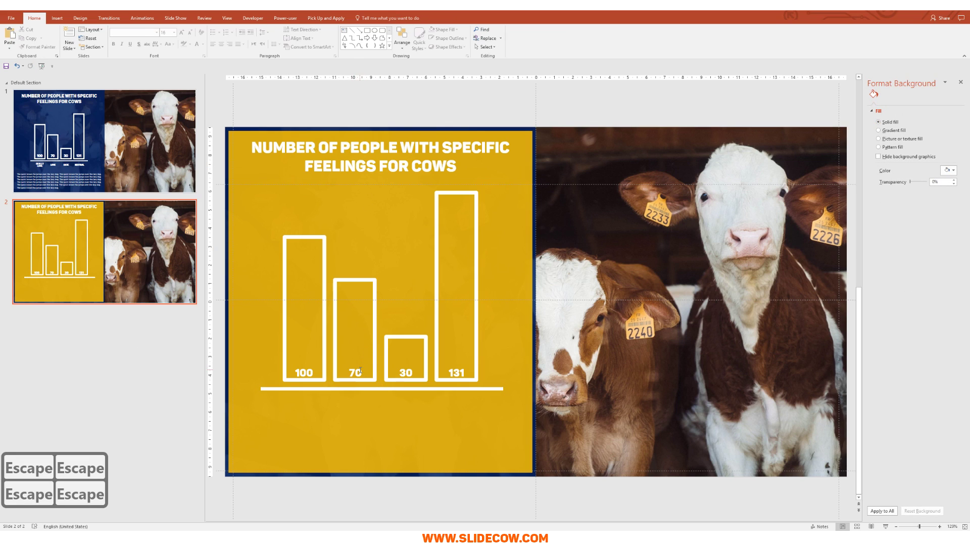
pyautogui.press('Escape')
pyautogui.click(111, 158)
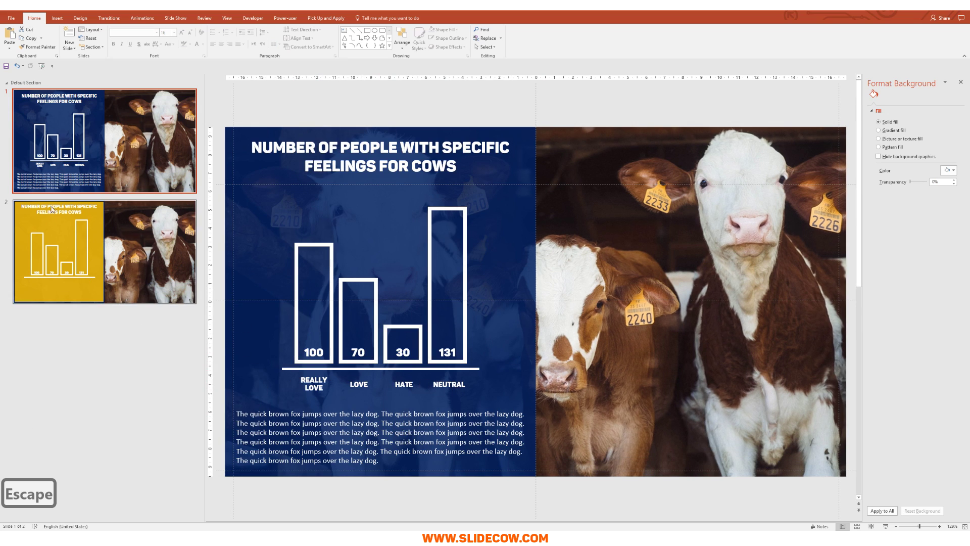
pyautogui.click(101, 286)
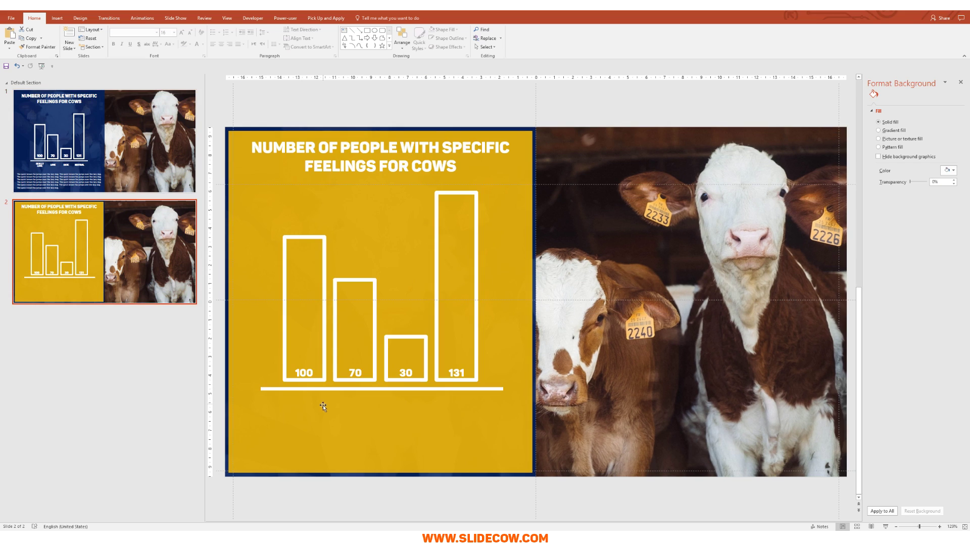
pyautogui.press('Escape')
# - Copy the four value labels (100, 70, 30, 131) below the axis at font size 12
pyautogui.click(303, 372)
pyautogui.keyDown('shift'); pyautogui.click(369, 377); pyautogui.keyUp('shift')
pyautogui.keyDown('shift'); pyautogui.click(406, 372); pyautogui.keyUp('shift')
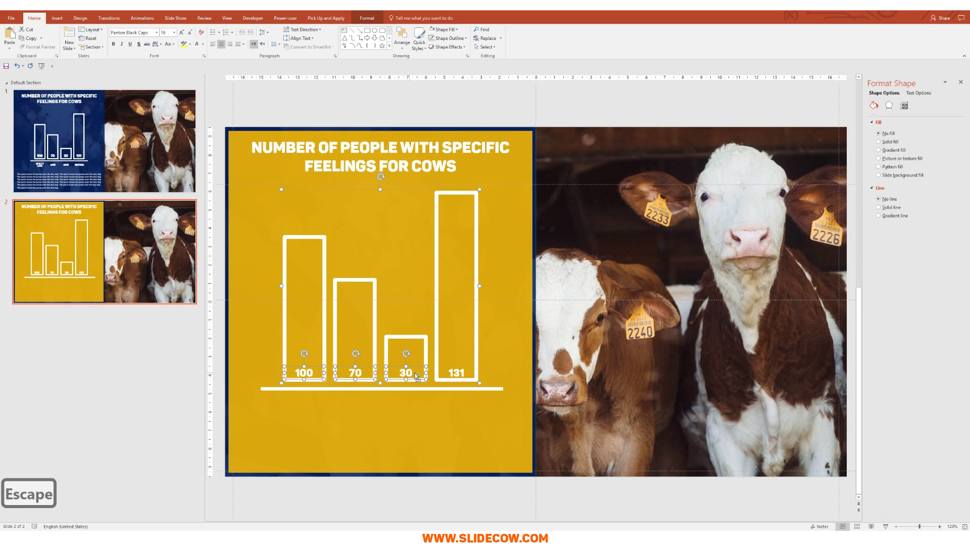
pyautogui.keyDown('shift'); pyautogui.click(456, 373); pyautogui.keyUp('shift')
pyautogui.moveTo(313, 380); pyautogui.dragTo(314, 408)
pyautogui.click(190, 32)
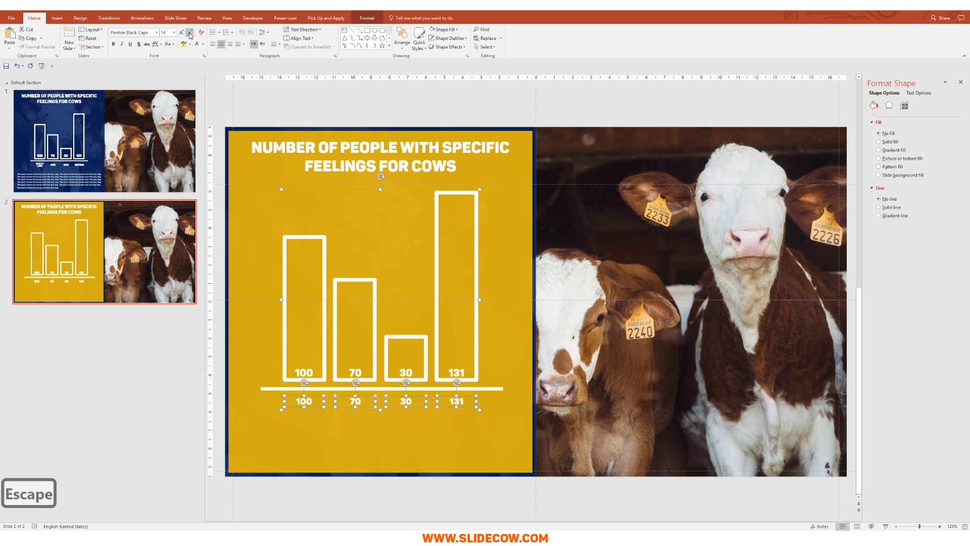
pyautogui.click(190, 33)
# - Retype the first two copied labels as REALLY LOVE and LOVE
pyautogui.click(303, 401)
pyautogui.moveTo(303, 400); pyautogui.dragTo(369, 407)
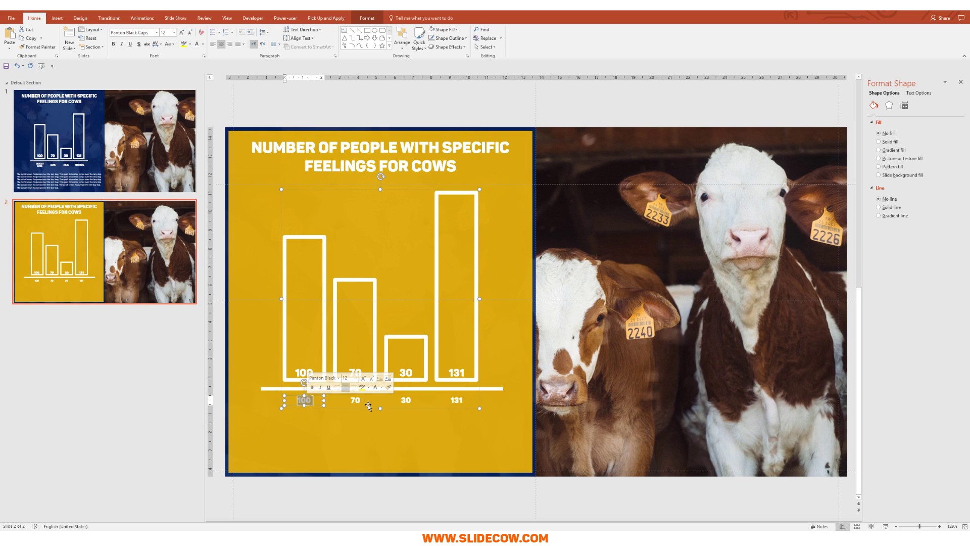
pyautogui.write('really love')
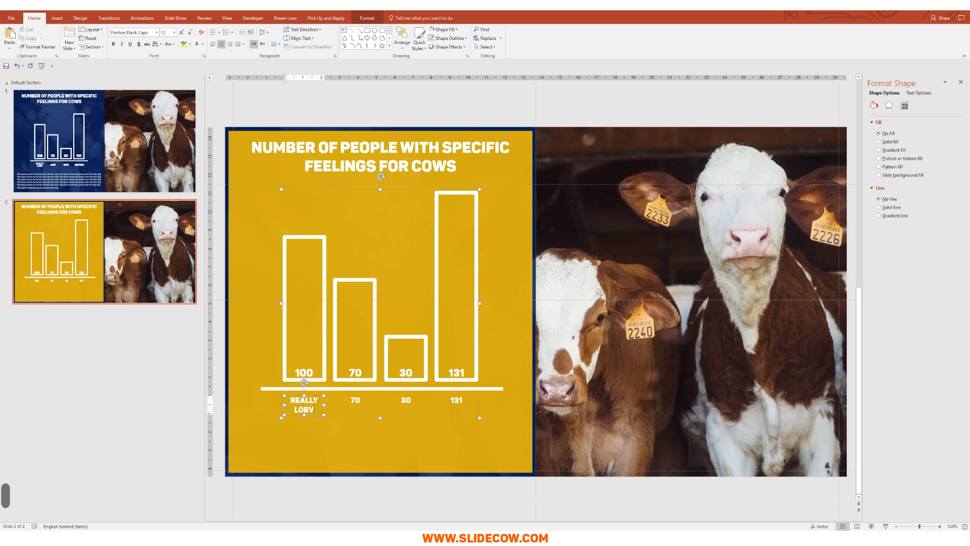
pyautogui.press('BackSpace')
pyautogui.press('BackSpace')
pyautogui.press('Escape')
pyautogui.press('Escape')
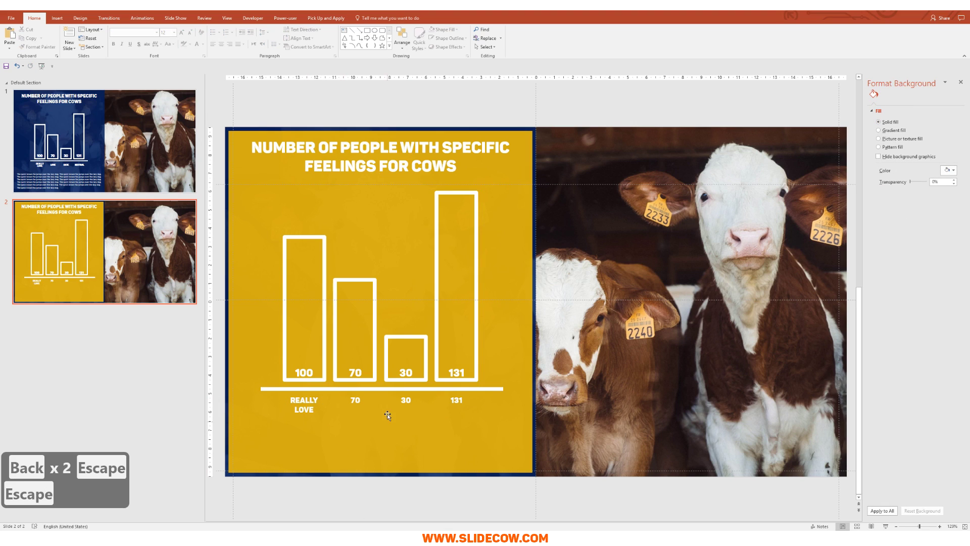
pyautogui.click(356, 400)
pyautogui.doubleClick(357, 400)
pyautogui.press('capslock')
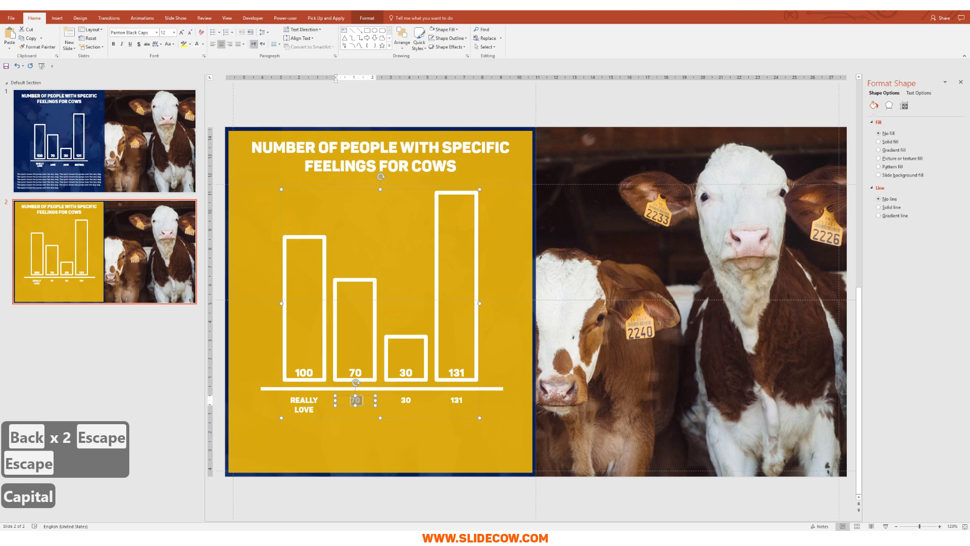
pyautogui.write('LOVE')
# - Retype the third and fourth copied labels as HATE and NEUTRAL
pyautogui.click(406, 400)
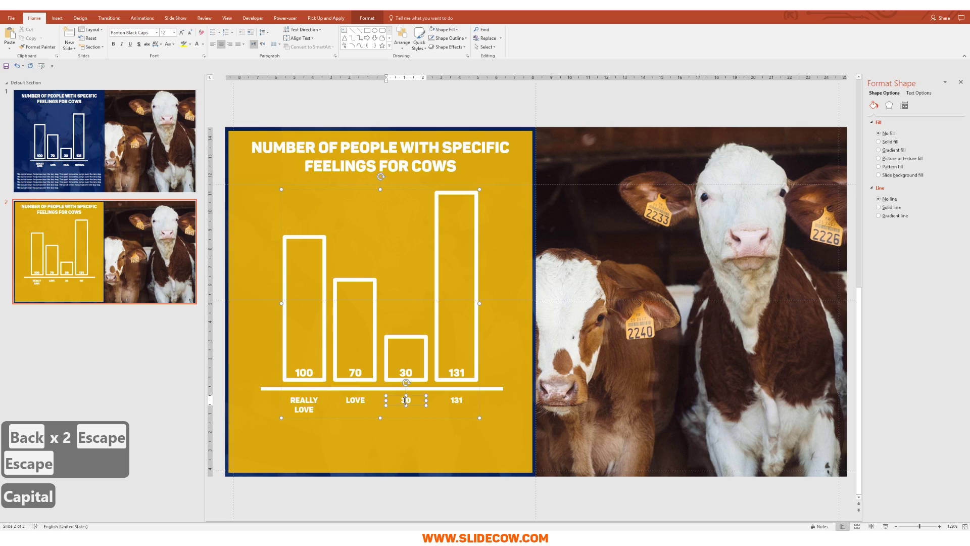
pyautogui.doubleClick(406, 400)
pyautogui.write('HATE')
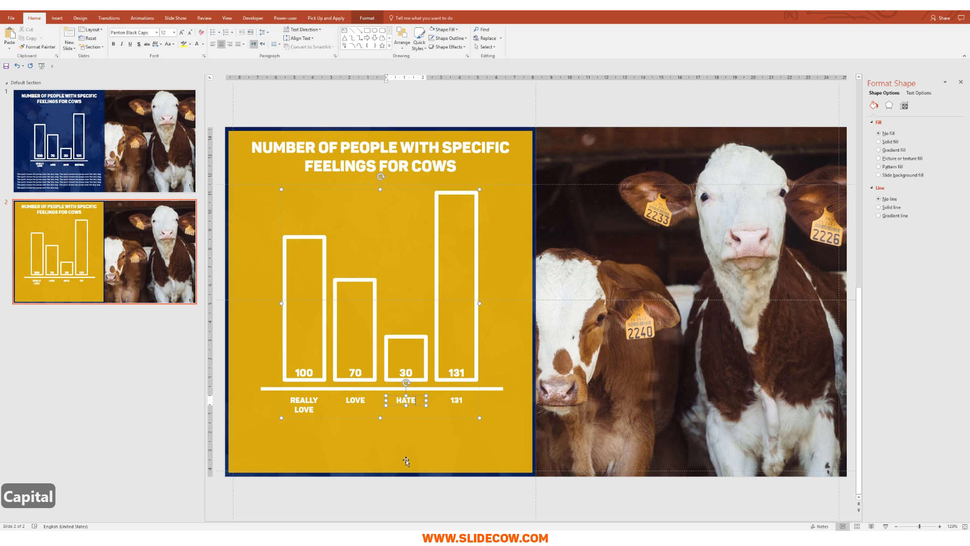
pyautogui.click(457, 400)
pyautogui.doubleClick(456, 400)
pyautogui.write('NE')
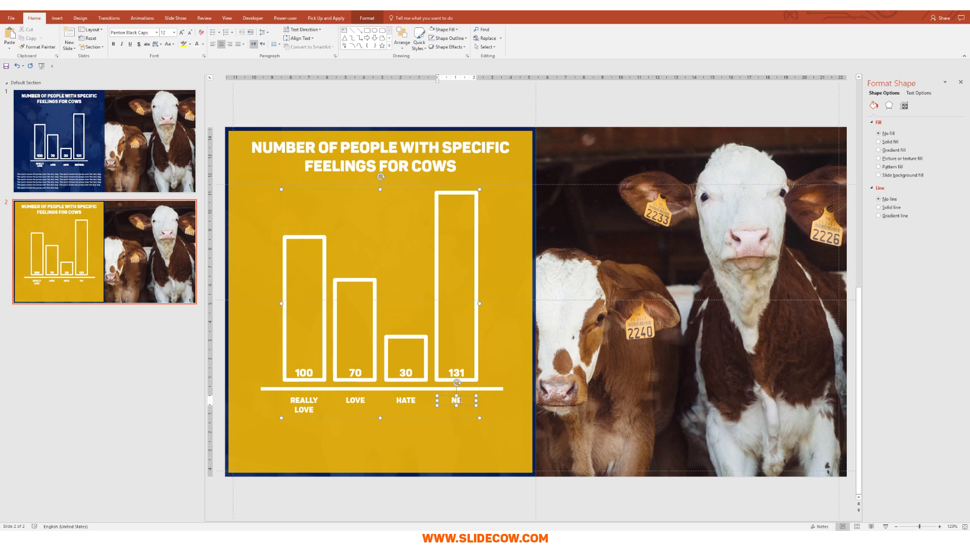
pyautogui.write('UTRAL')
pyautogui.press('BackSpace')
pyautogui.press('BackSpace')
pyautogui.press('BackSpace')
pyautogui.press('BackSpace')
pyautogui.press('BackSpace')
pyautogui.write('UT')
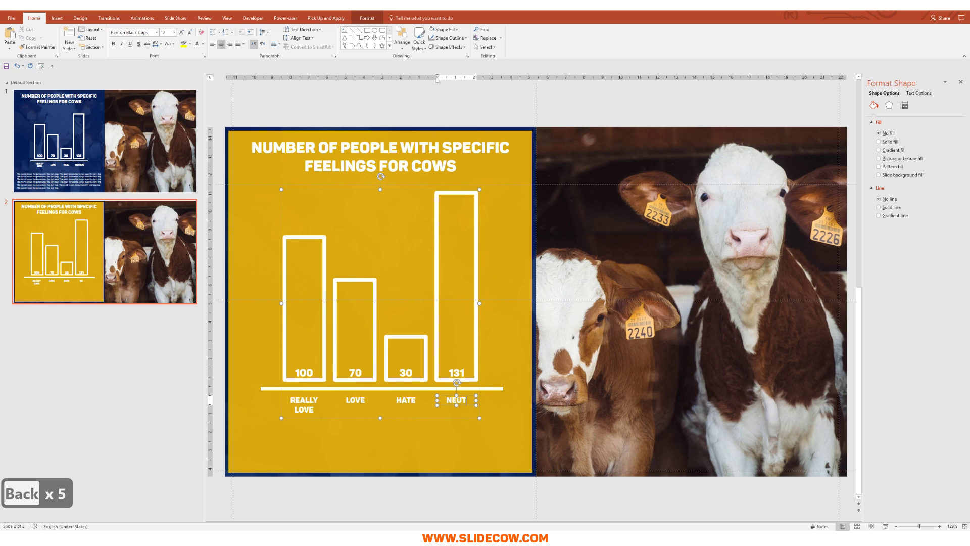
pyautogui.write('RAL')
pyautogui.press('Escape')
pyautogui.press('Escape')
pyautogui.hotkey('ctrl', 'z')
pyautogui.scroll(2, 352, 435)
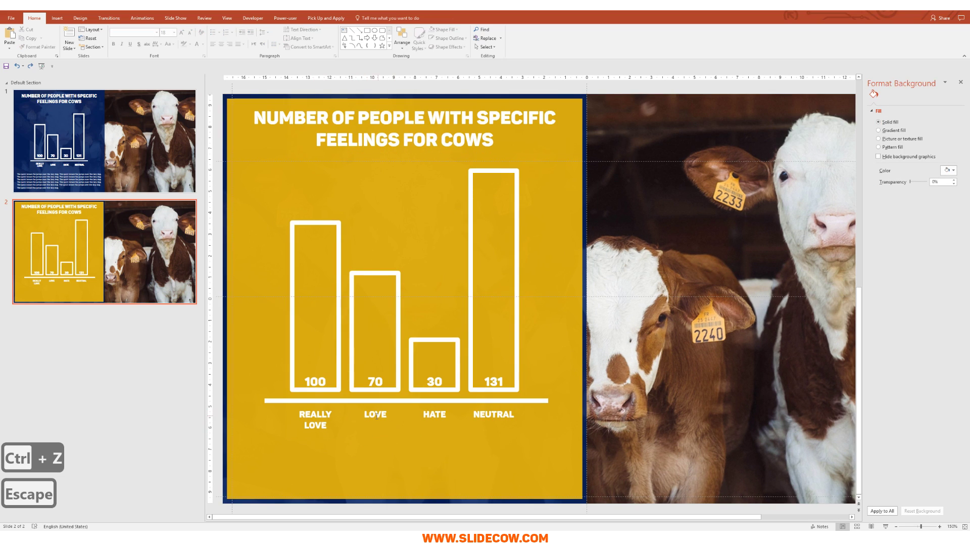
# - Align the REALLY LOVE, LOVE and HATE labels along their middles beneath the axis
pyautogui.click(340, 418)
pyautogui.press('Escape')
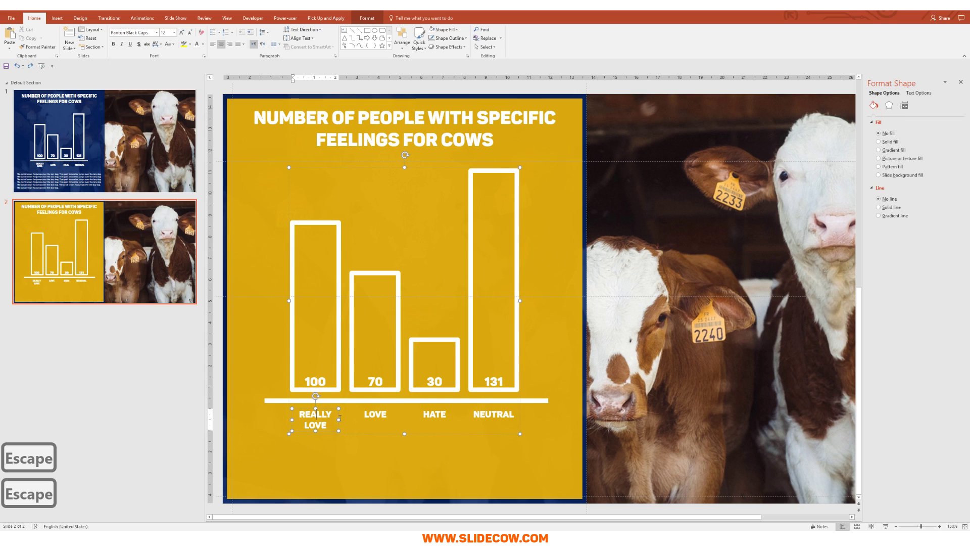
pyautogui.keyDown('shift'); pyautogui.click(373, 415); pyautogui.keyUp('shift')
pyautogui.keyDown('shift'); pyautogui.click(434, 414); pyautogui.keyUp('shift')
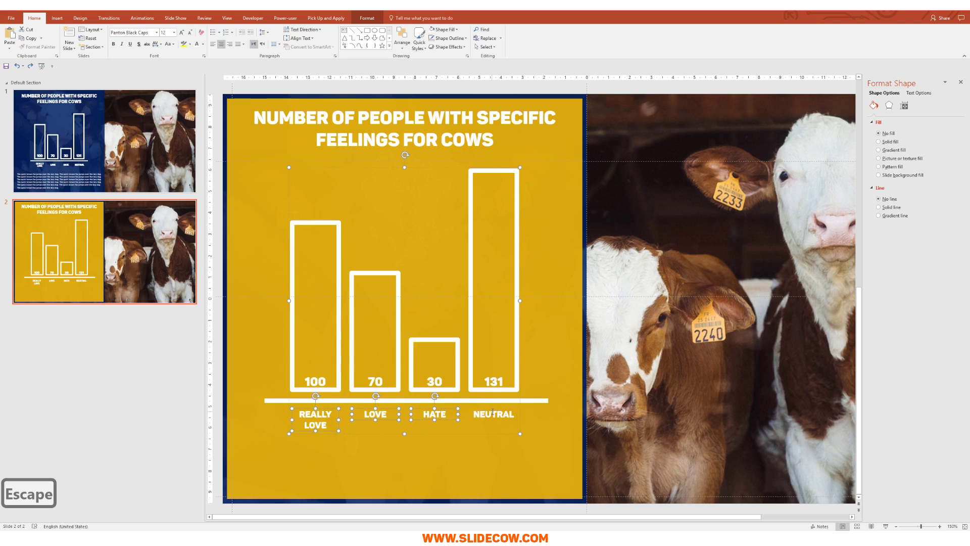
pyautogui.click(403, 38)
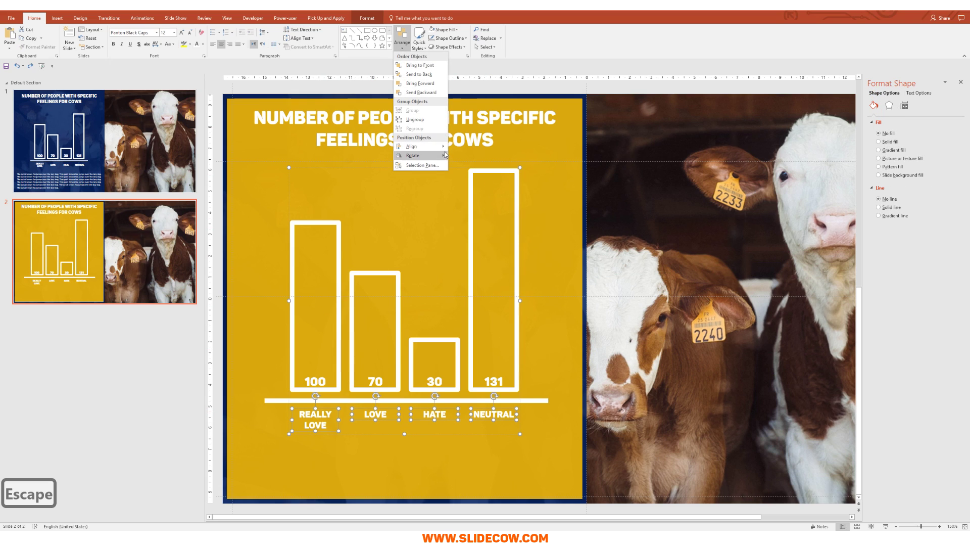
pyautogui.moveTo(445, 151)
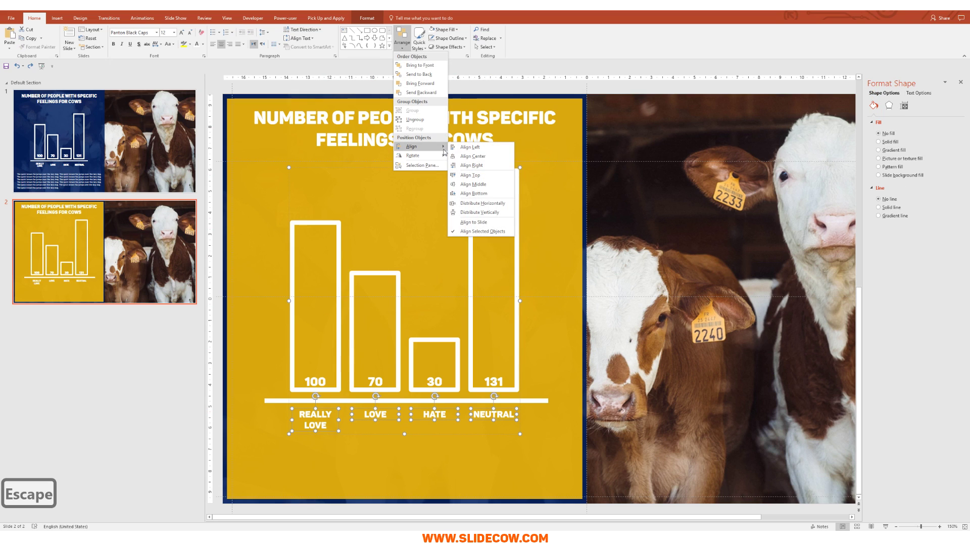
pyautogui.click(481, 184)
pyautogui.press('Escape')
pyautogui.scroll(-5, 459, 296)
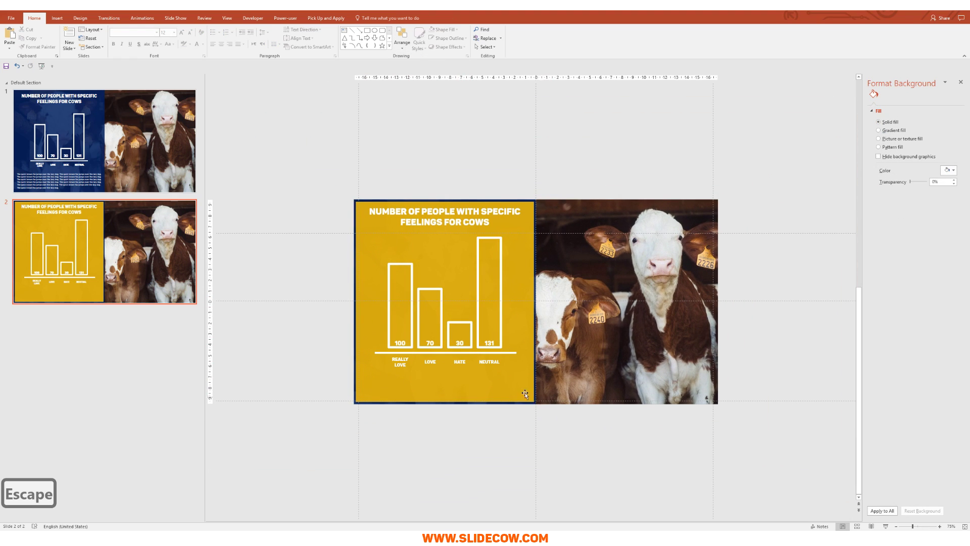
pyautogui.moveTo(329, 226); pyautogui.dragTo(541, 389)
pyautogui.scroll(5, 540, 421)
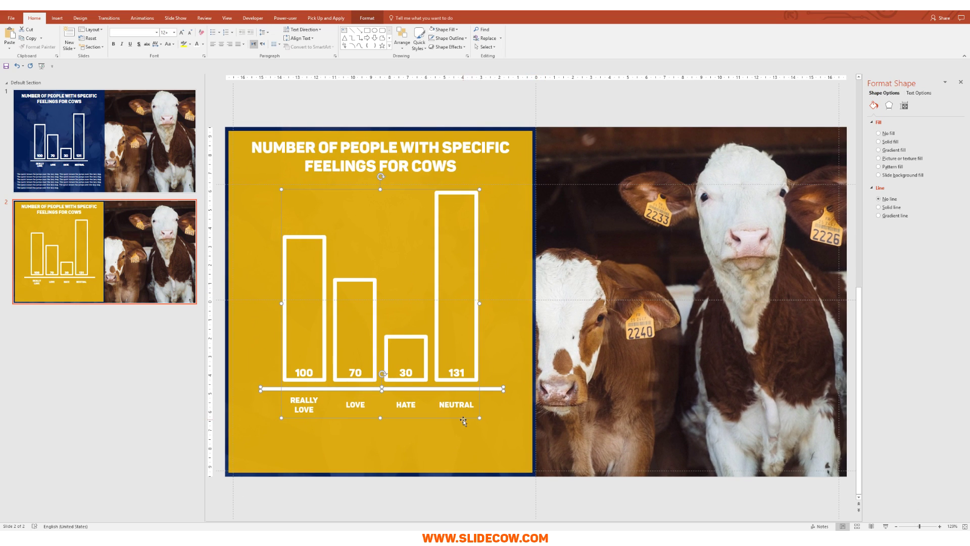
# - Copy slide 1's body text box and paste it onto slide 2
pyautogui.click(461, 414)
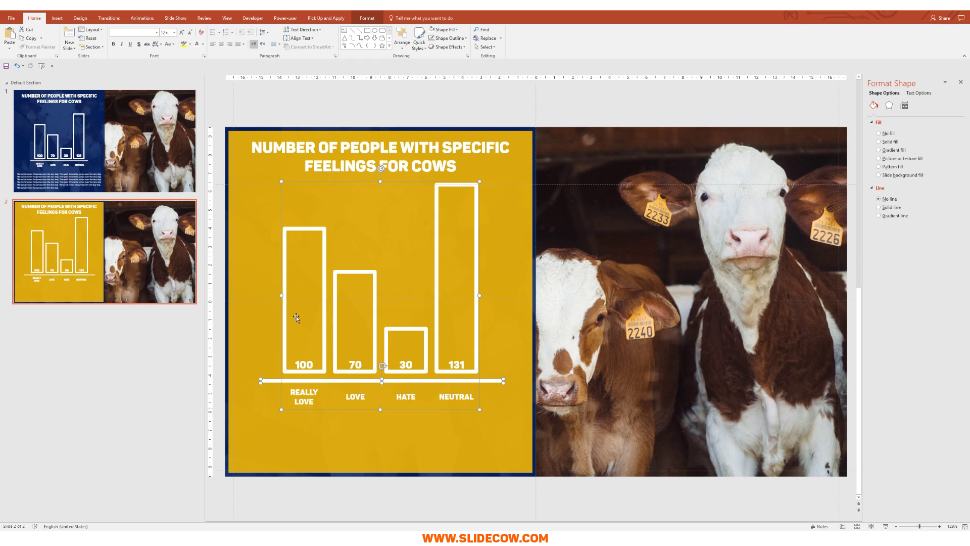
pyautogui.press('pageup')
pyautogui.click(411, 437)
pyautogui.press('Escape')
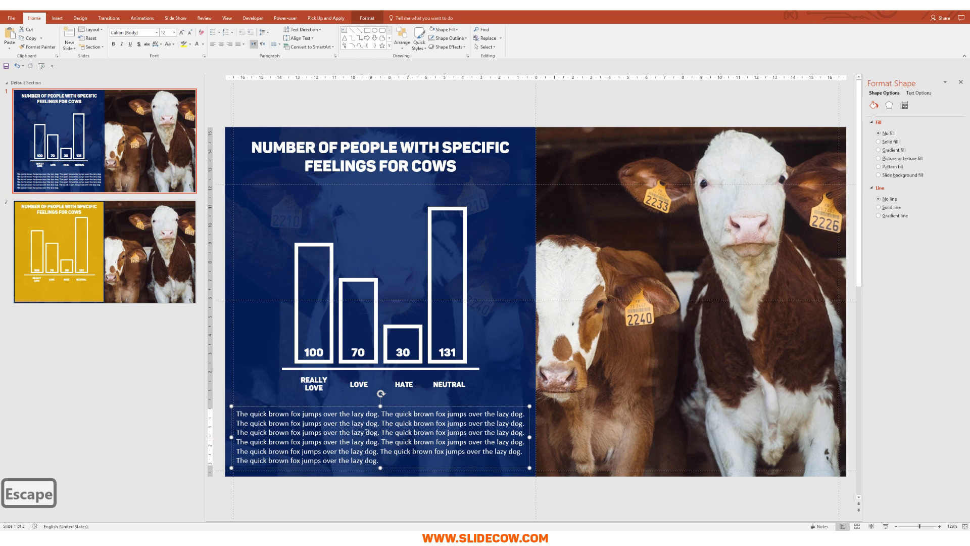
pyautogui.hotkey('ctrl', 'c')
pyautogui.click(116, 269)
pyautogui.hotkey('ctrl', 'v')
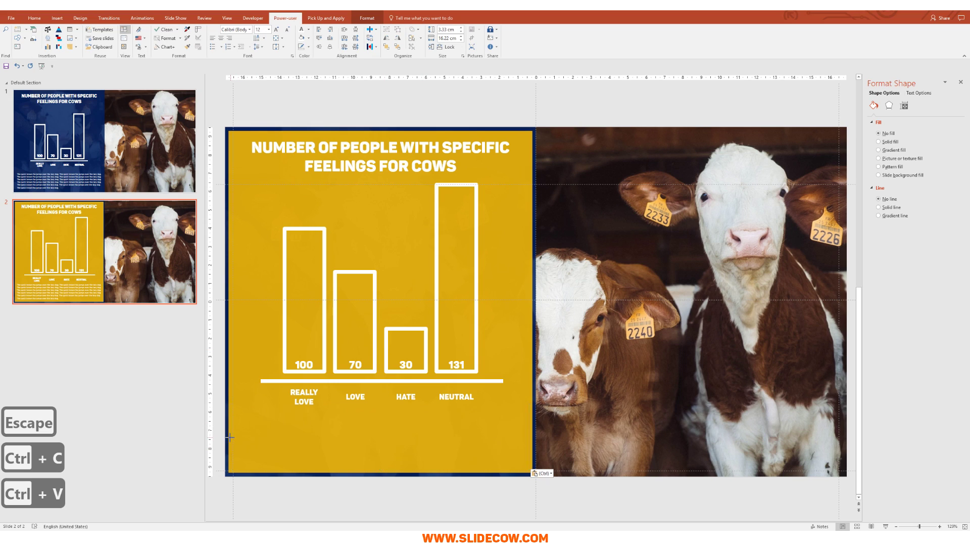
# - Widen the pasted text box, nudge it below the labels, and delete the yellow panel
pyautogui.moveTo(230, 437); pyautogui.dragTo(227, 437)
pyautogui.moveTo(529, 441); pyautogui.dragTo(532, 441)
pyautogui.moveTo(380, 468); pyautogui.dragTo(382, 474)
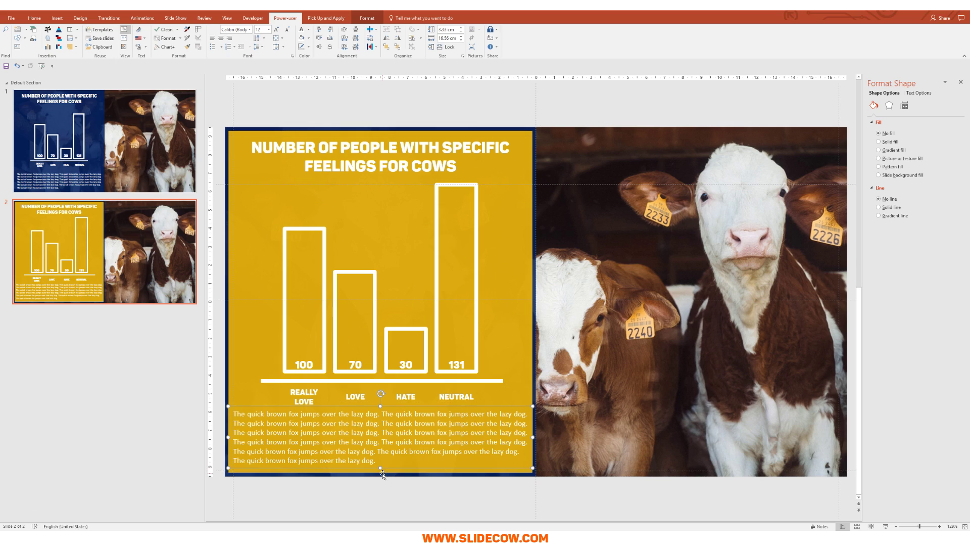
pyautogui.press('Down')
pyautogui.press('Down')
pyautogui.press('Down')
pyautogui.press('Down')
pyautogui.press('Down')
pyautogui.press('Down')
pyautogui.press('Down')
pyautogui.press('Down')
pyautogui.press('Down')
pyautogui.press('Down')
pyautogui.press('Down')
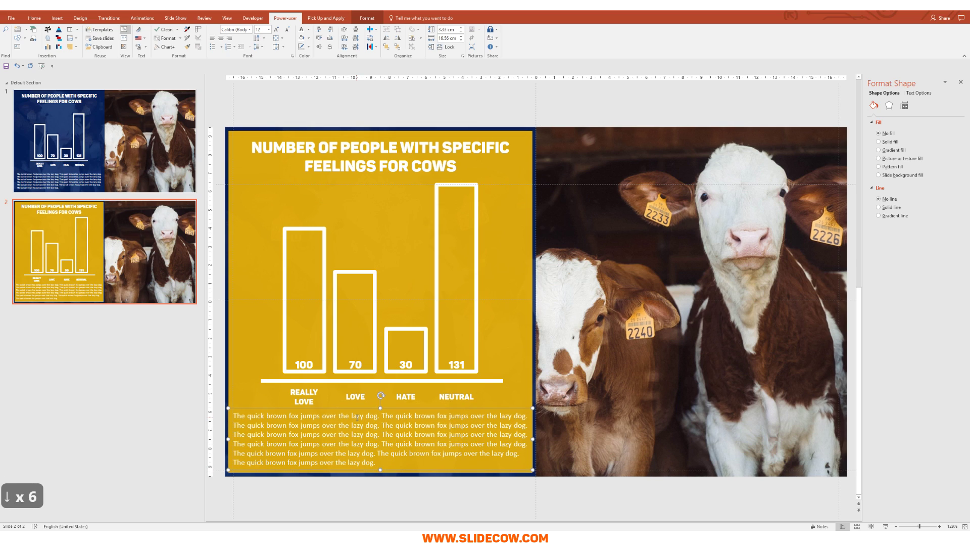
pyautogui.press('Down')
pyautogui.press('Down')
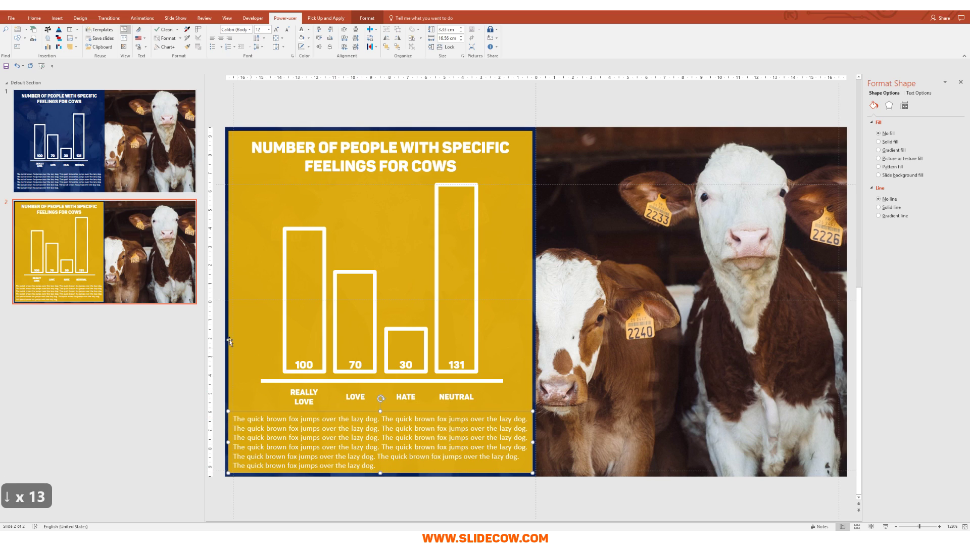
pyautogui.click(248, 311)
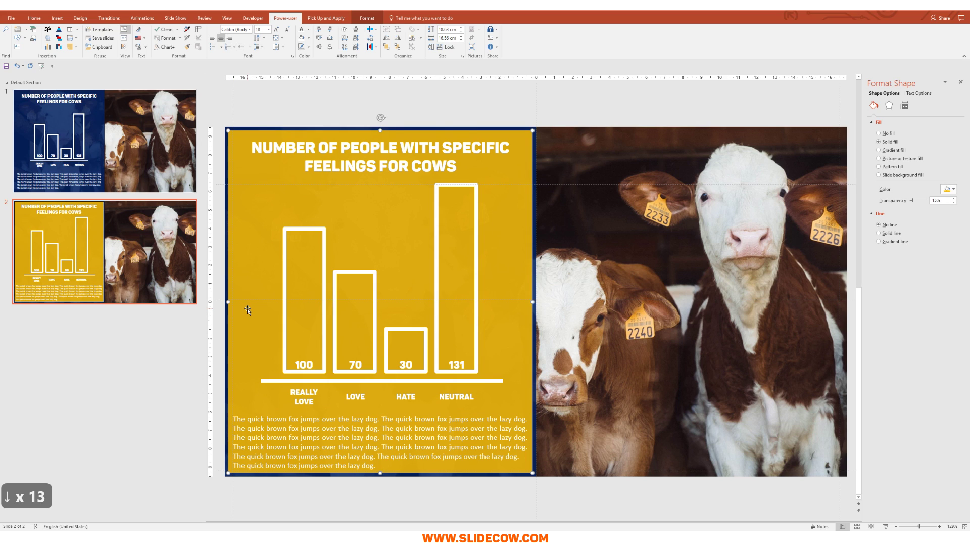
pyautogui.press('Delete')
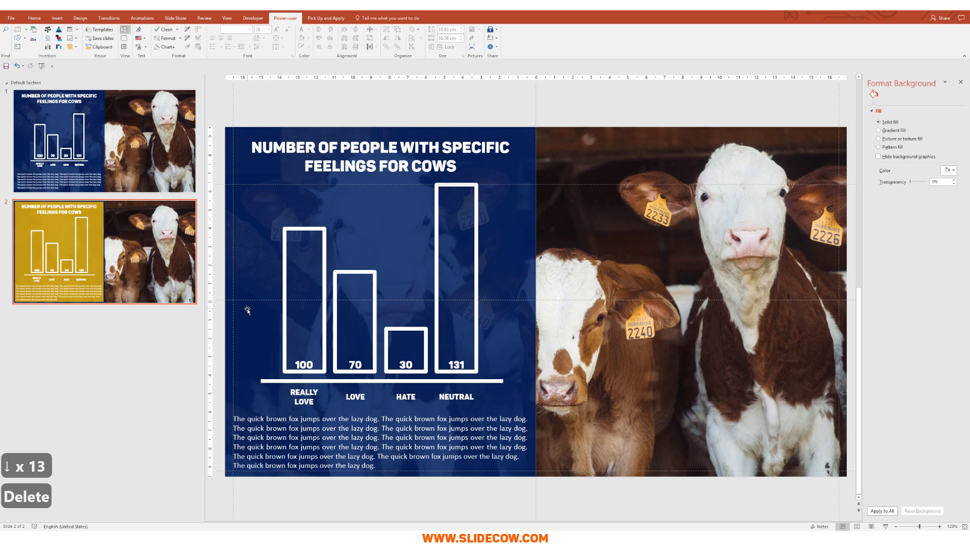
pyautogui.scroll(-8, 270, 300)
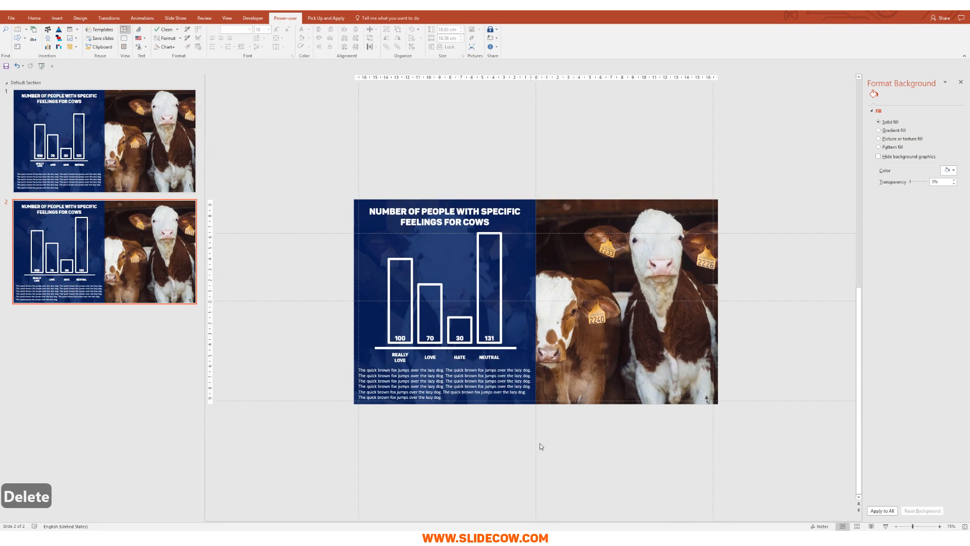
pyautogui.scroll(3, 612, 446)
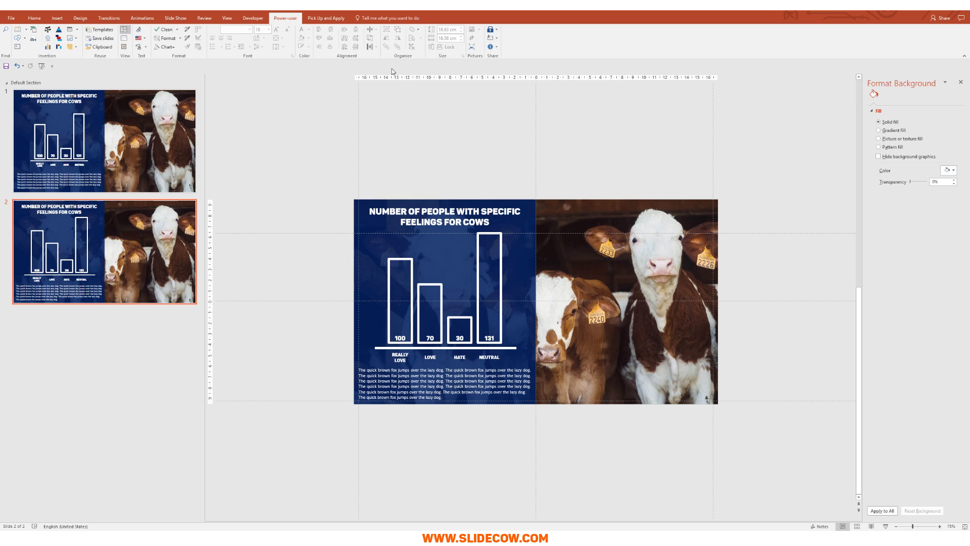
# - Fill the NEUTRAL bar with solid white
pyautogui.click(483, 242)
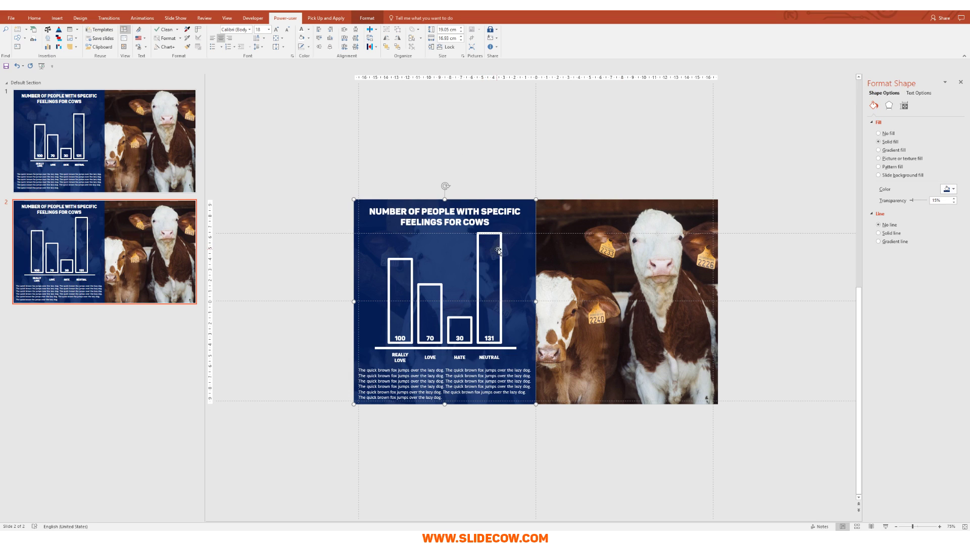
pyautogui.click(498, 250)
pyautogui.click(498, 251)
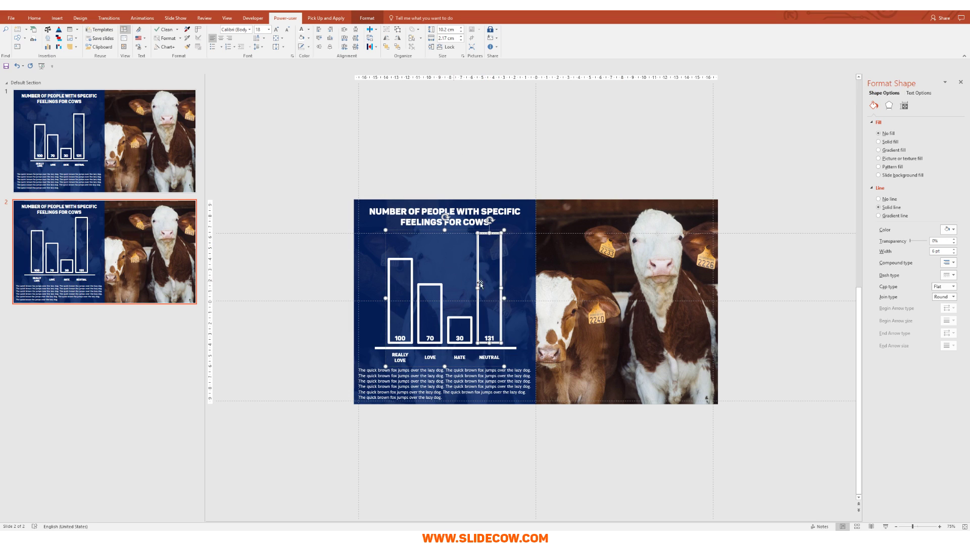
pyautogui.hotkey('alt', 'j')
pyautogui.press('d')
pyautogui.press('s')
pyautogui.press('f')
pyautogui.press('Return')
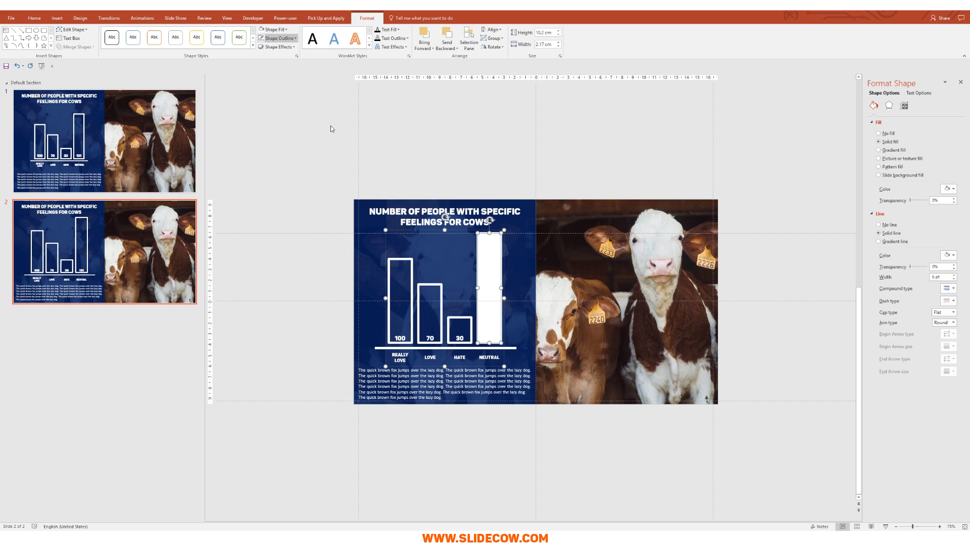
pyautogui.press('Tab')
pyautogui.press('Escape')
# - Make the NEUTRAL bar's 131 value label black
pyautogui.click(35, 17)
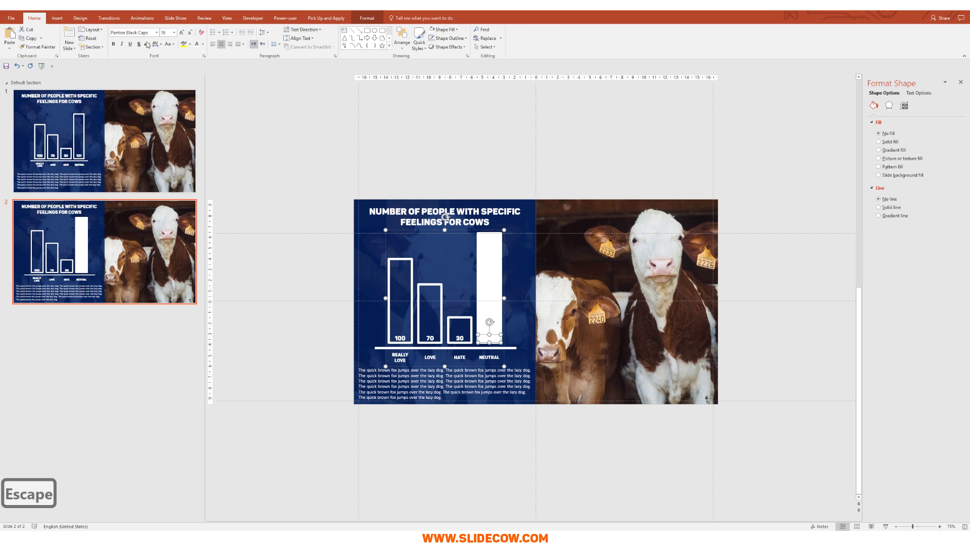
pyautogui.click(202, 44)
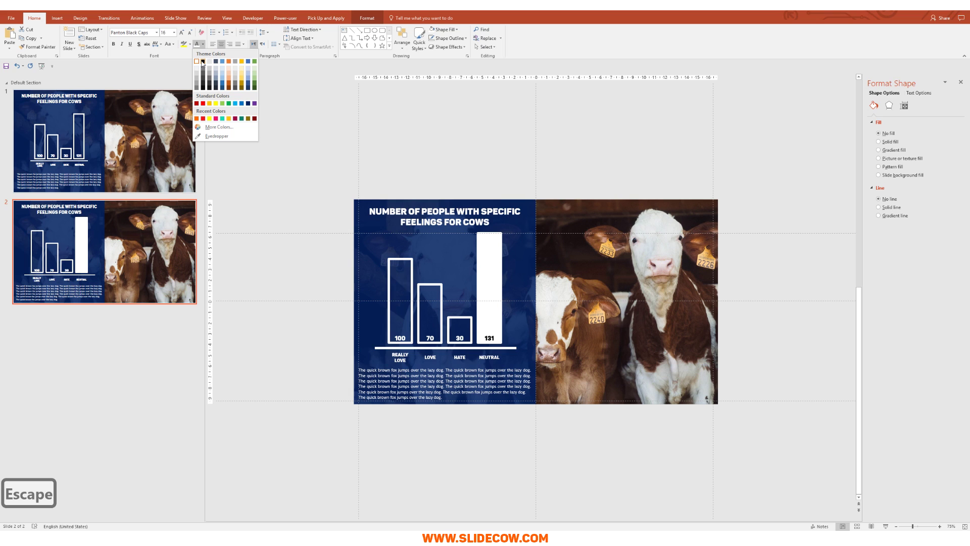
pyautogui.click(202, 61)
pyautogui.press('Escape')
pyautogui.press('Escape')
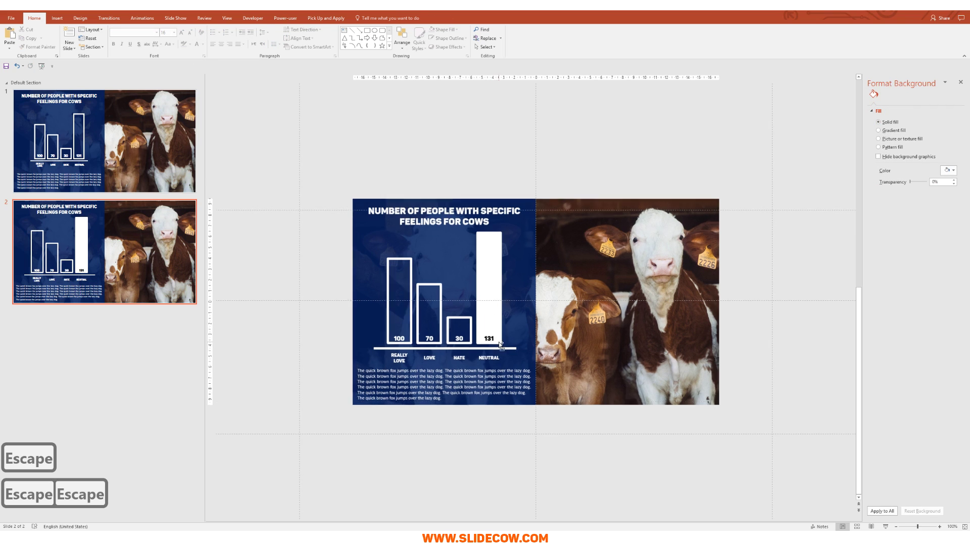
pyautogui.scroll(3, 500, 345)
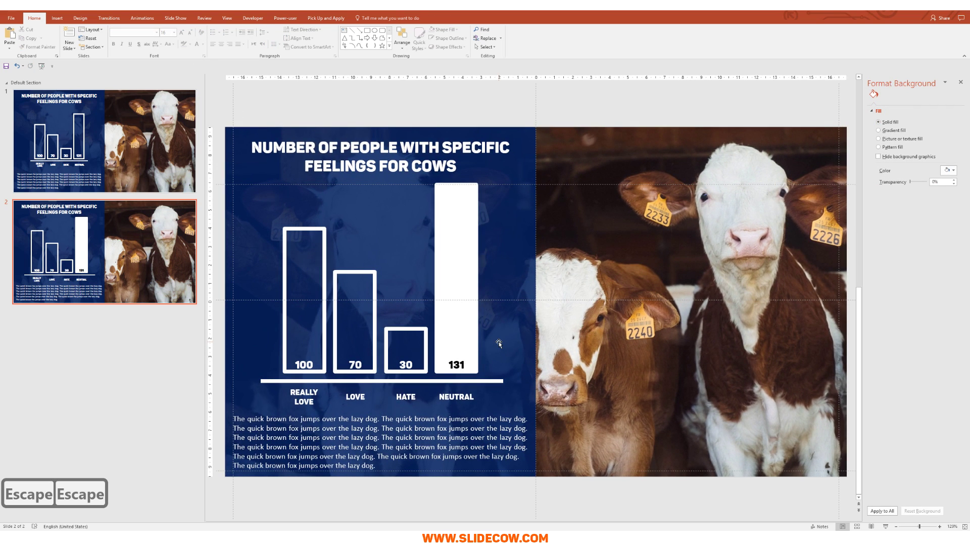